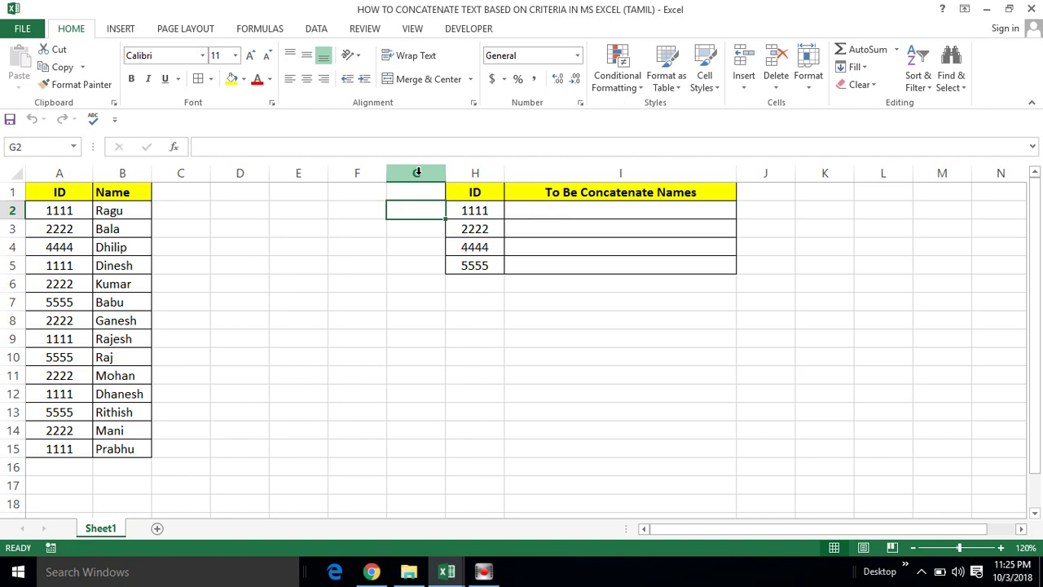
- Point out the first name Ragu, the empty cell beside it, and ID 1111
click(130, 205)
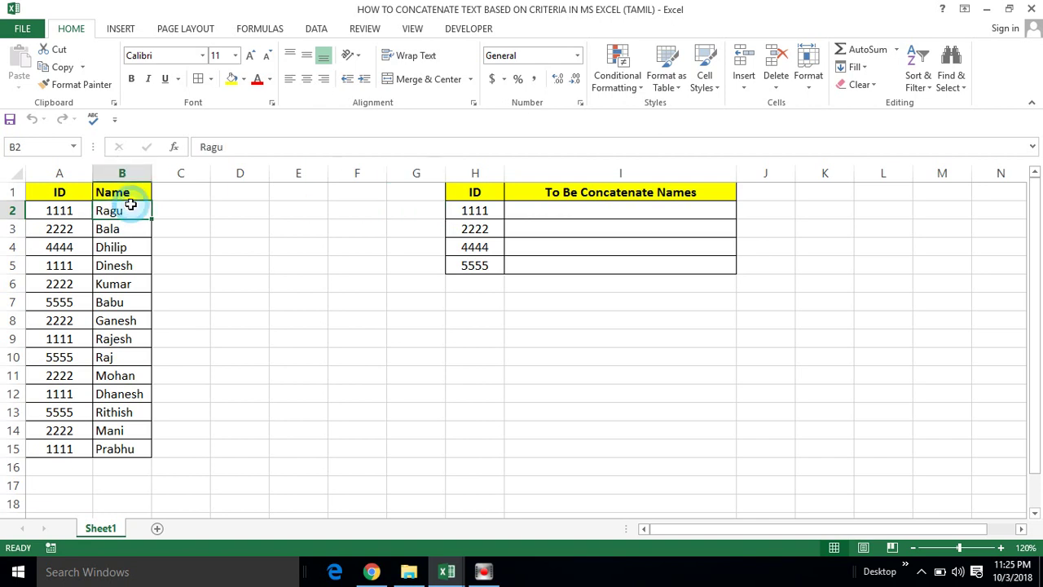
click(187, 204)
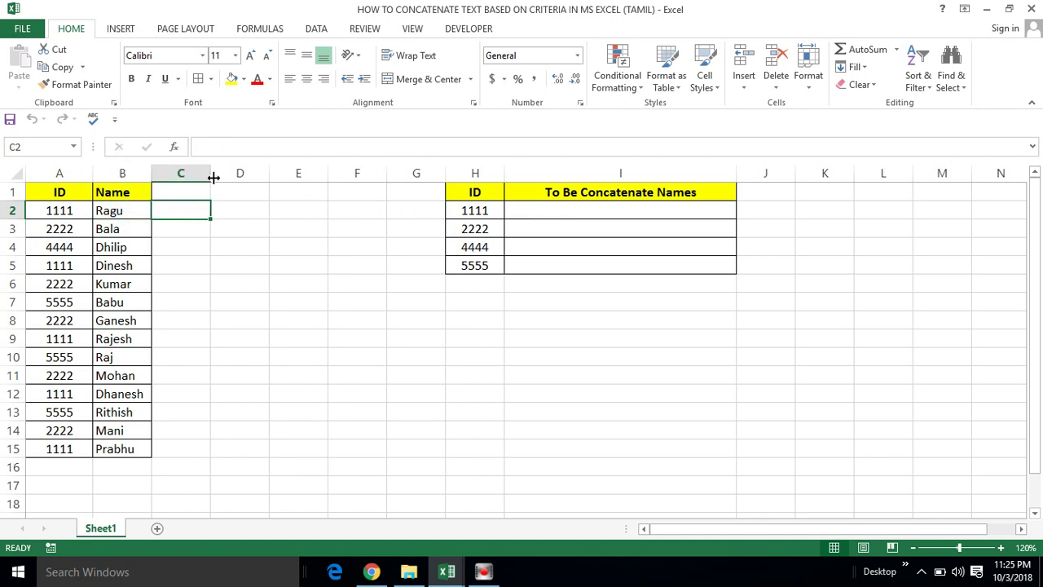
click(134, 208)
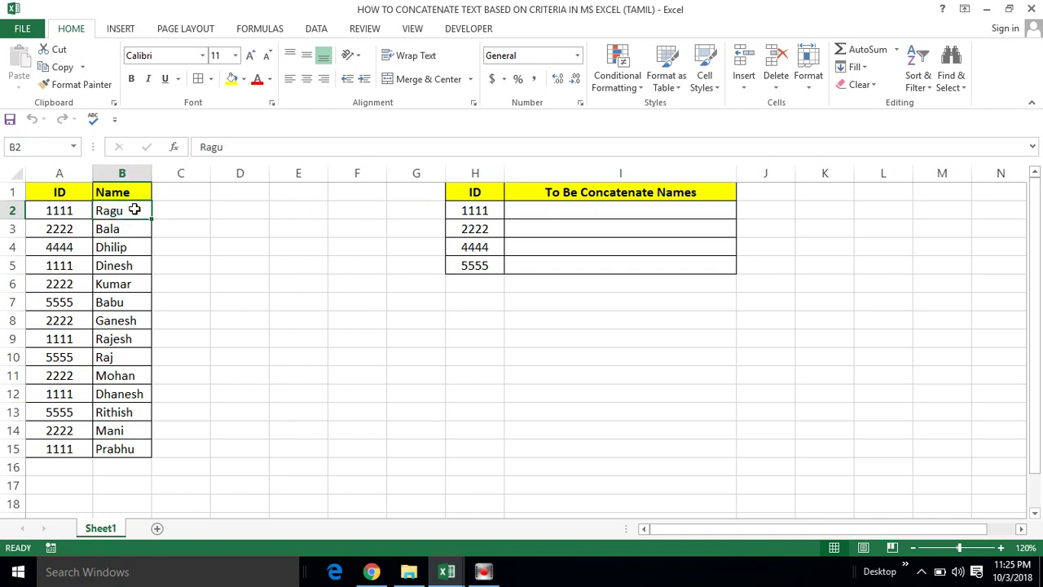
click(173, 208)
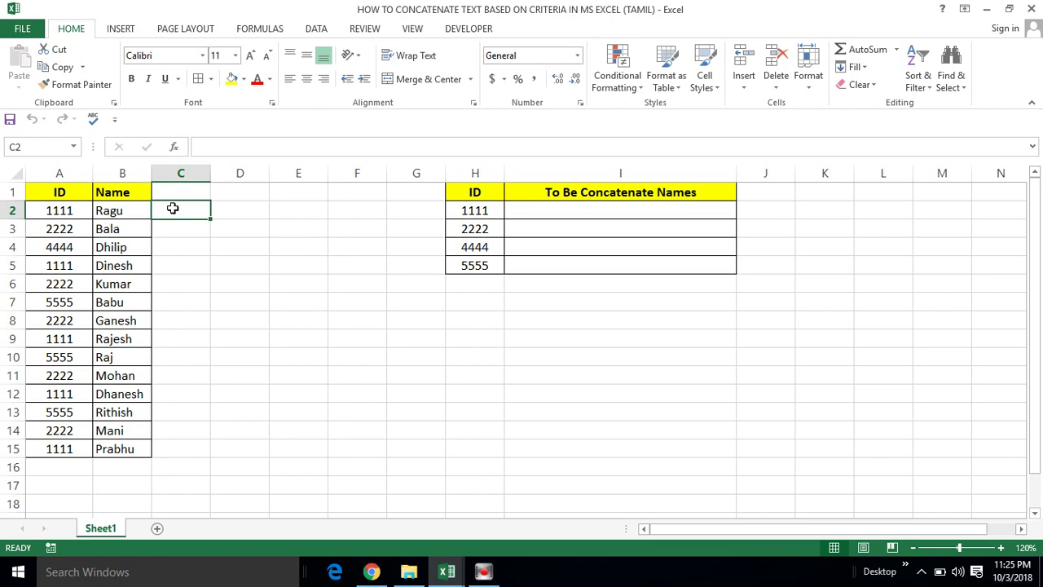
click(222, 196)
click(193, 211)
click(237, 214)
click(199, 214)
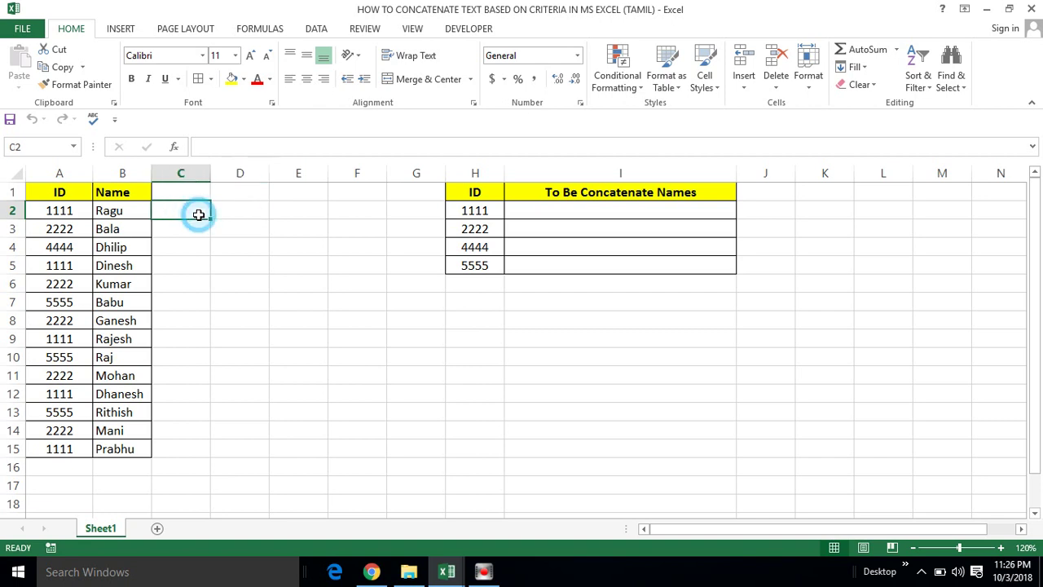
click(62, 216)
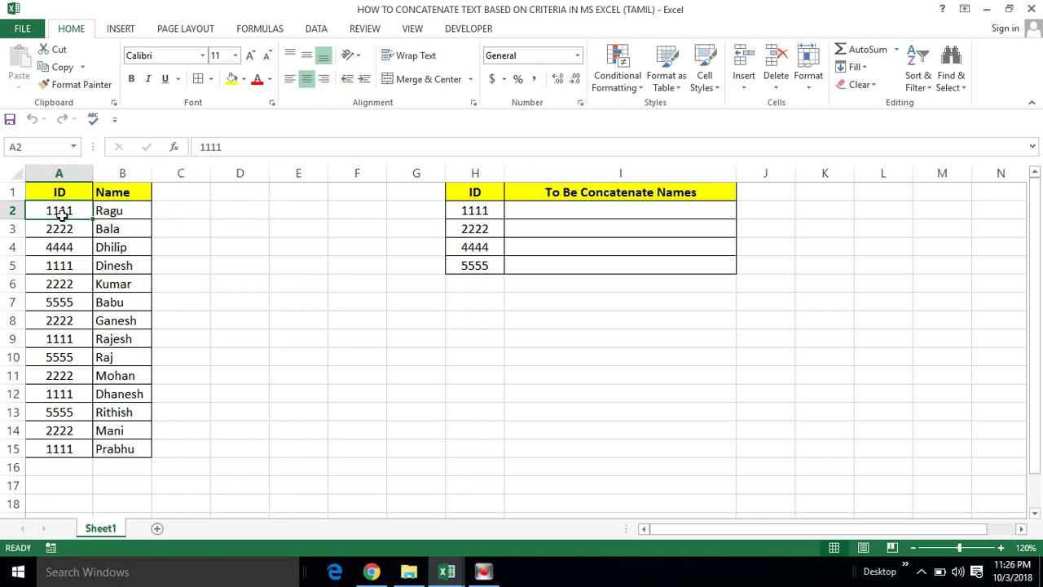
- Highlight the ID and Name columns, noting ID 1111 repeats in rows 2, 5 and 9
click(72, 169)
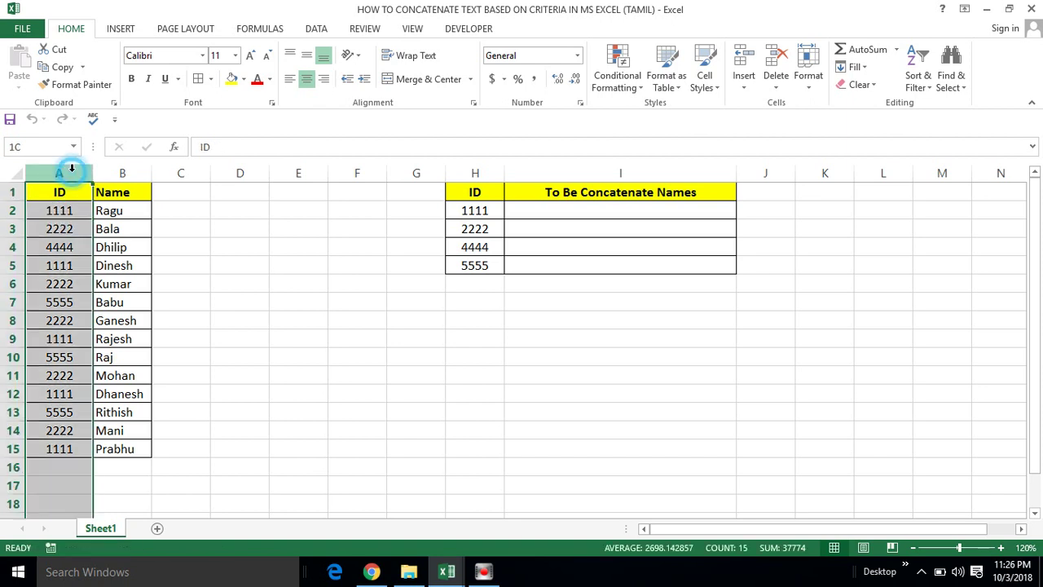
click(119, 167)
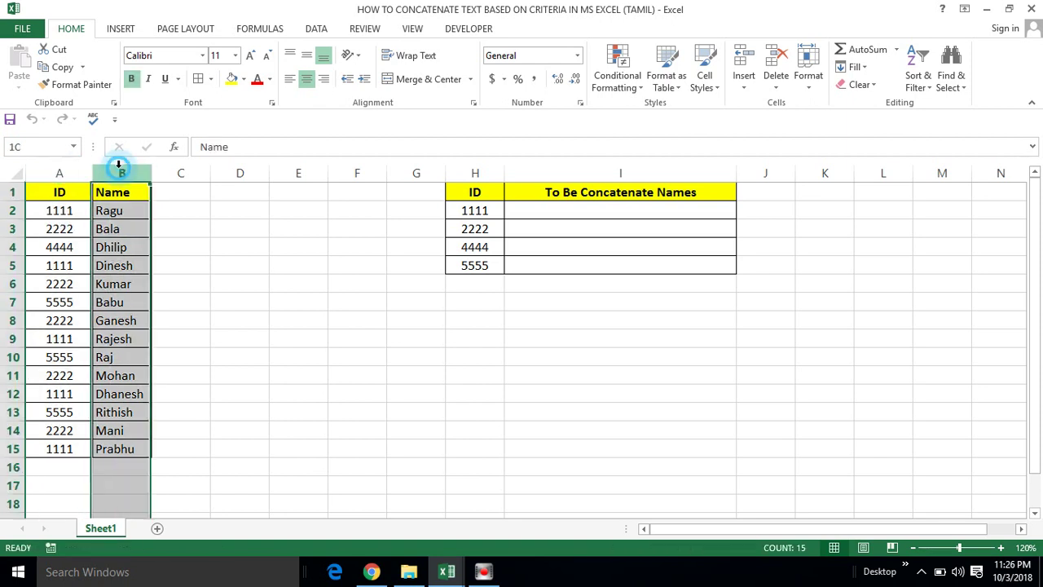
click(69, 173)
click(58, 206)
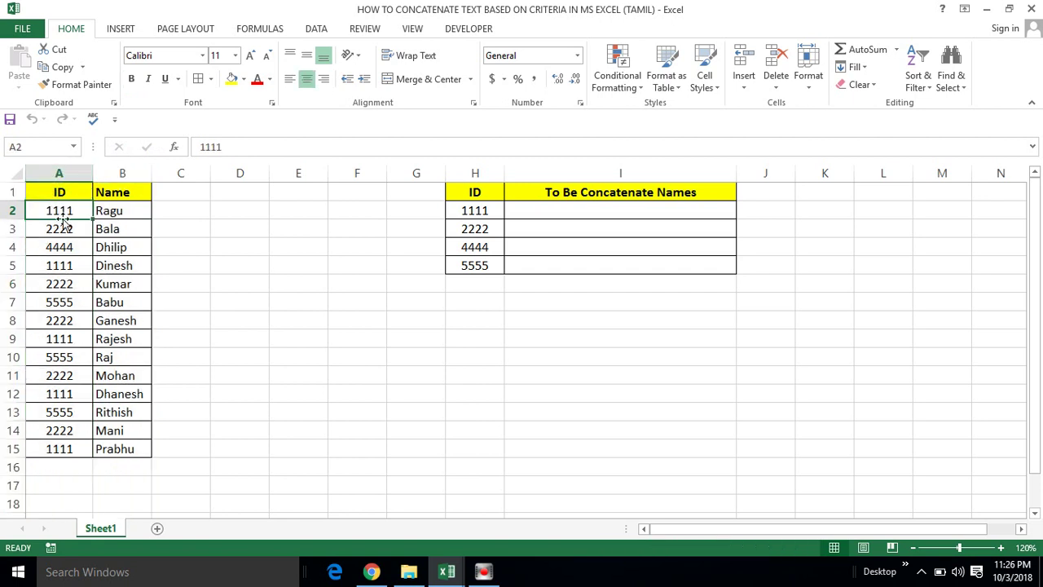
click(59, 265)
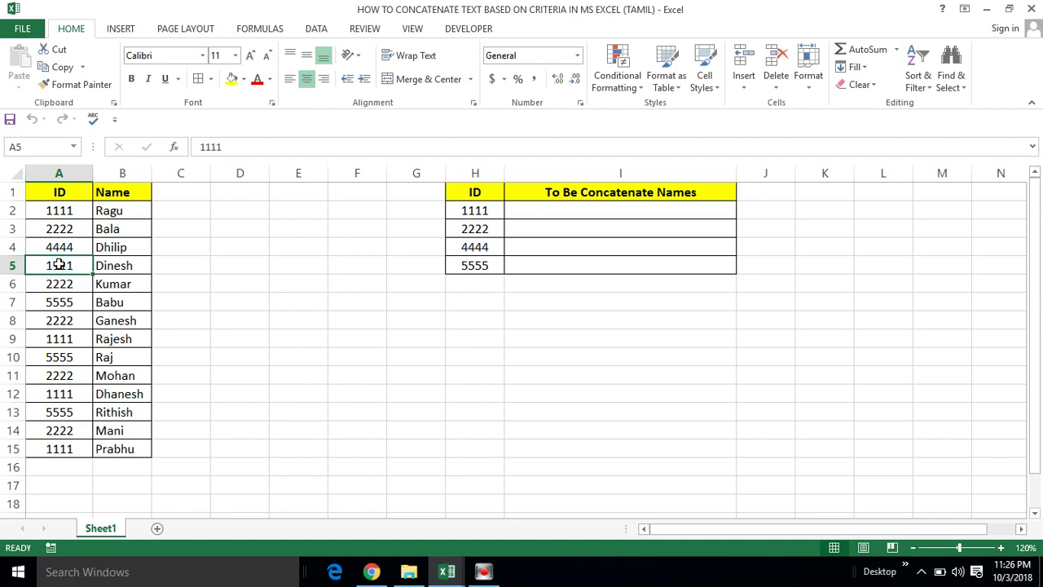
click(52, 341)
click(65, 173)
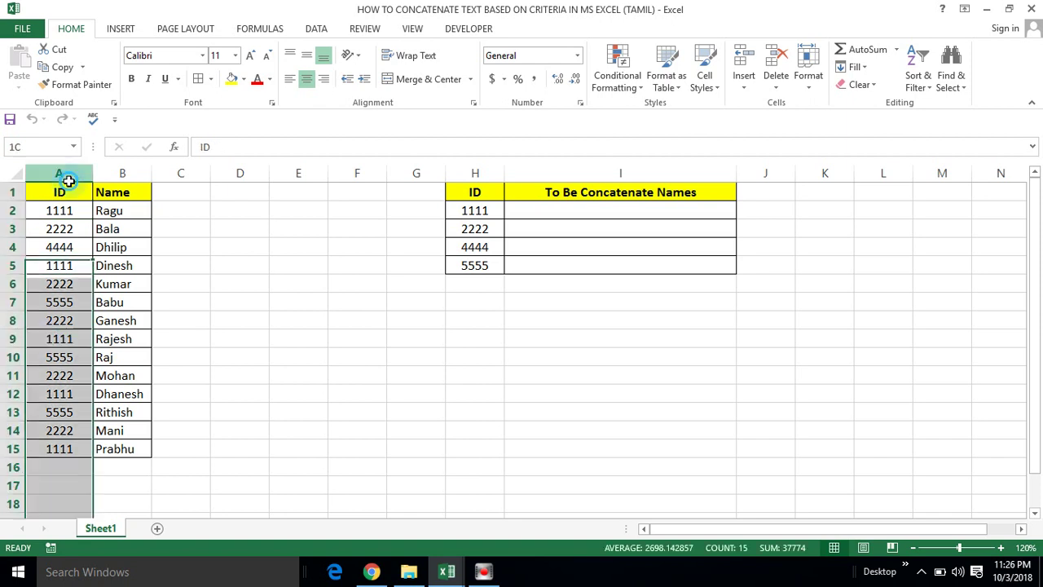
click(122, 174)
click(72, 211)
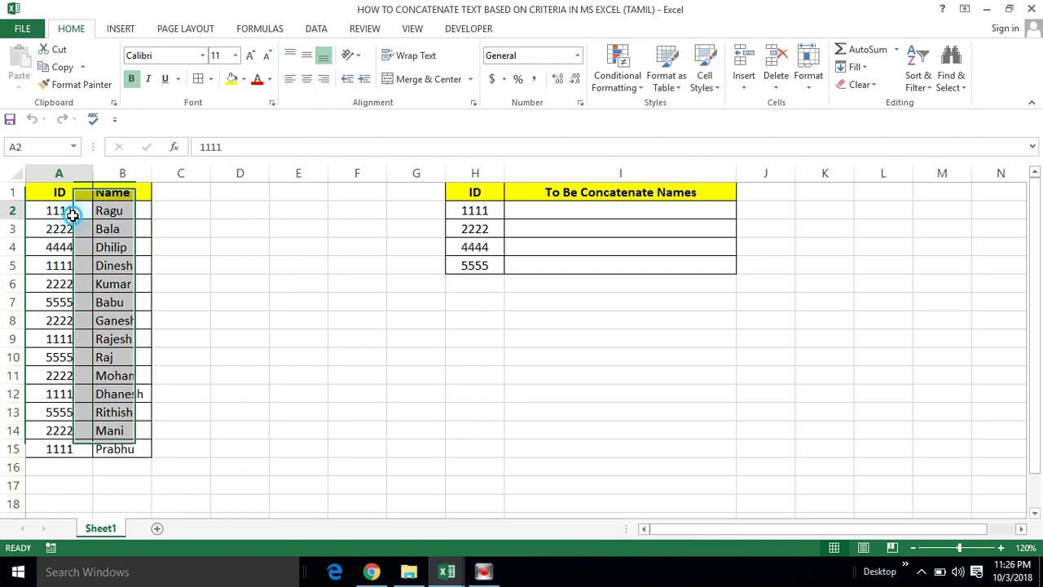
click(65, 264)
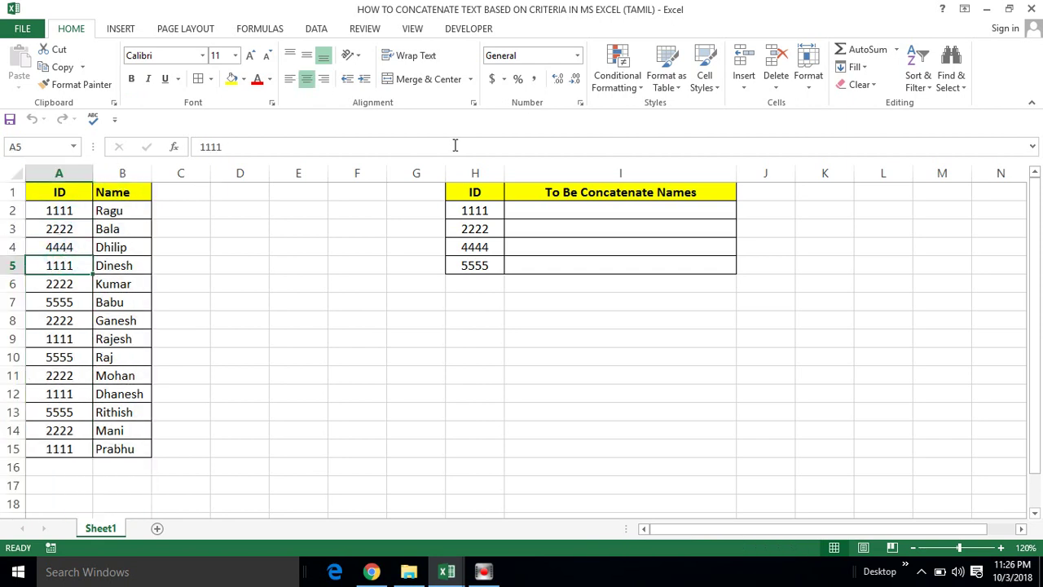
- Review lookup IDs in column H and the target names range I2:I5
click(482, 166)
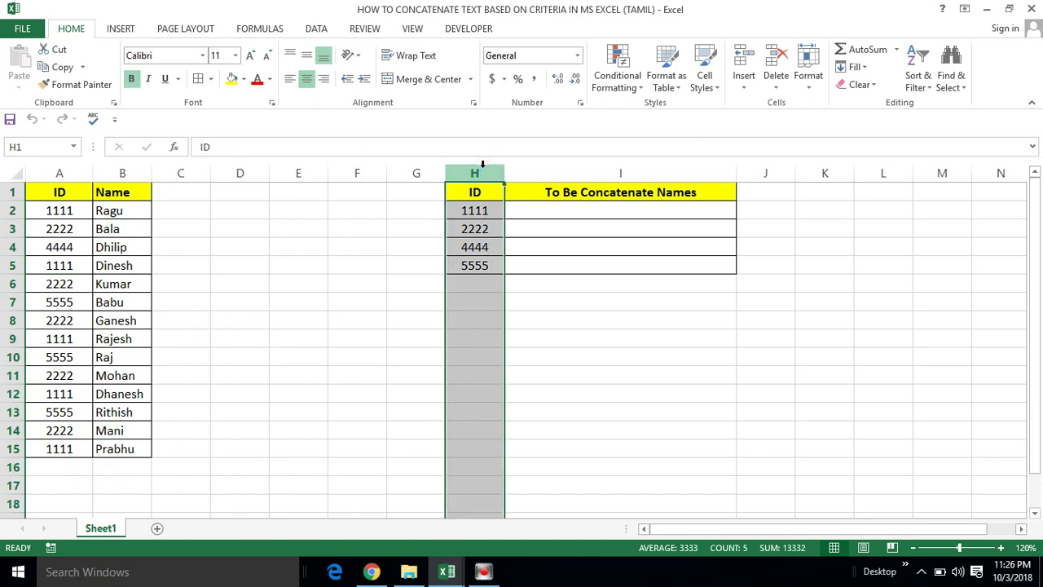
click(475, 207)
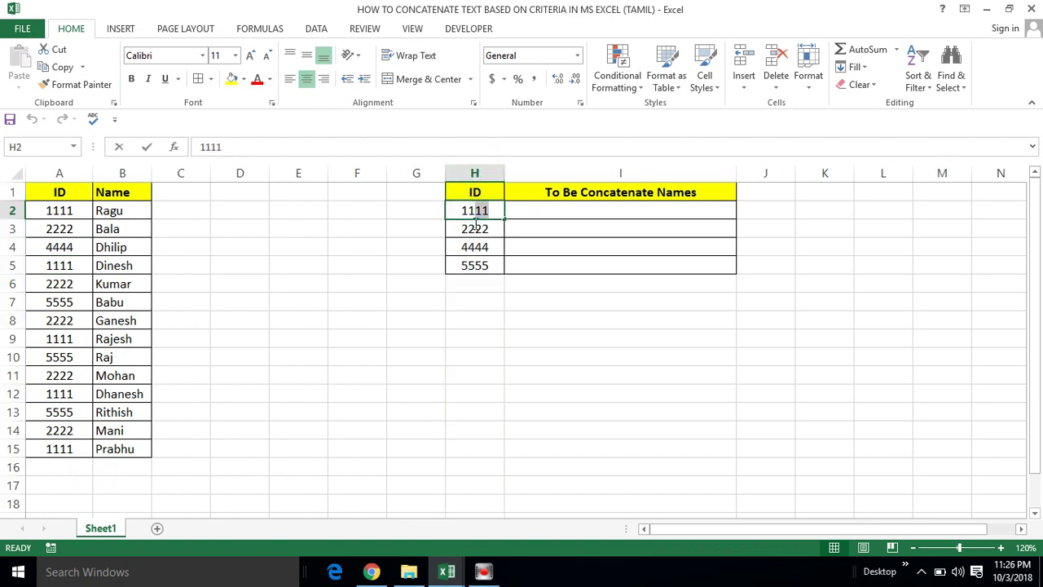
double_click(475, 208)
click(474, 226)
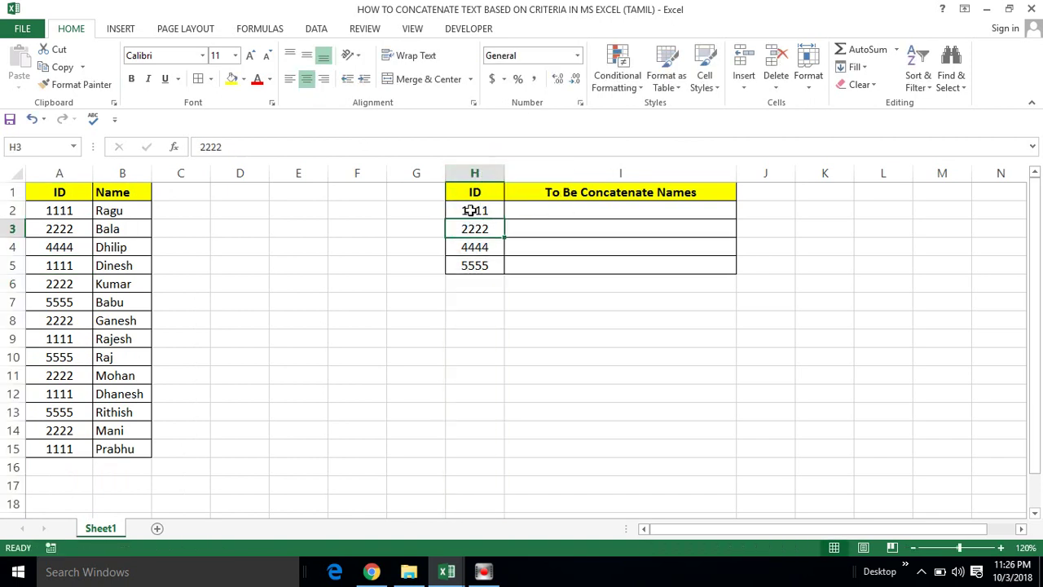
click(472, 208)
click(526, 210)
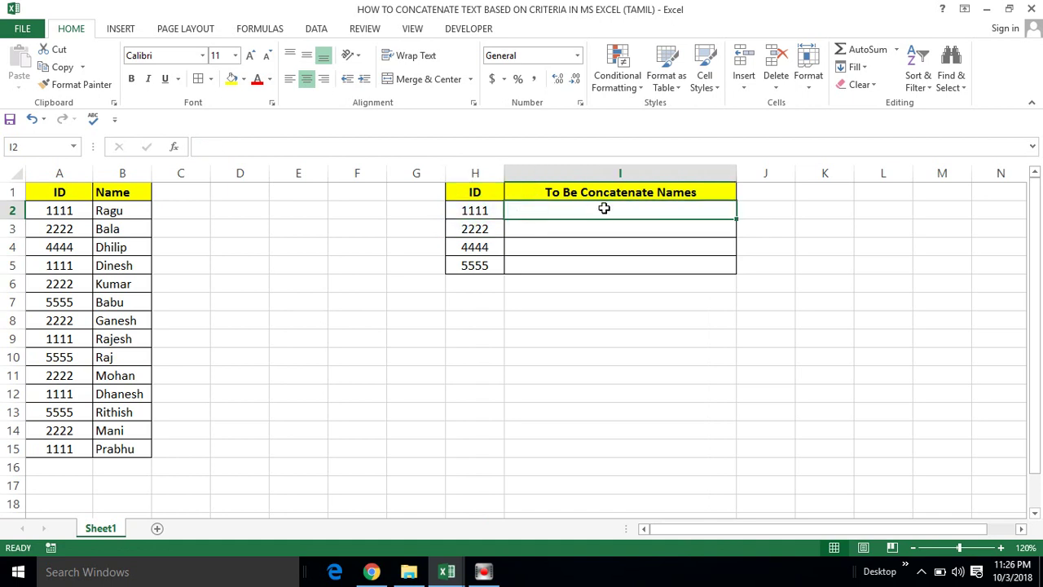
key(shift+Down)
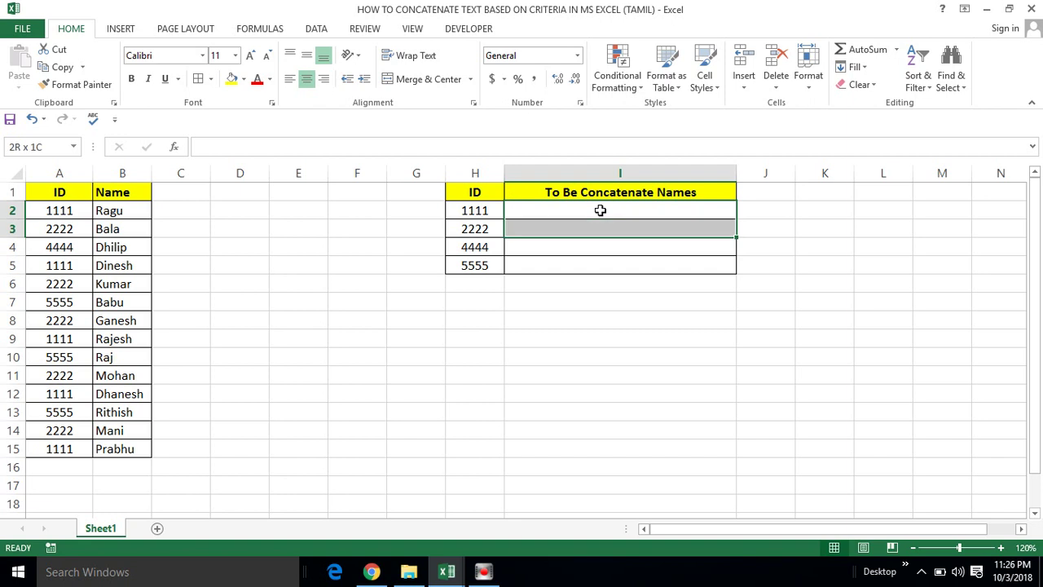
key(shift+Down)
key(shift+Down)
click(497, 215)
key(Right)
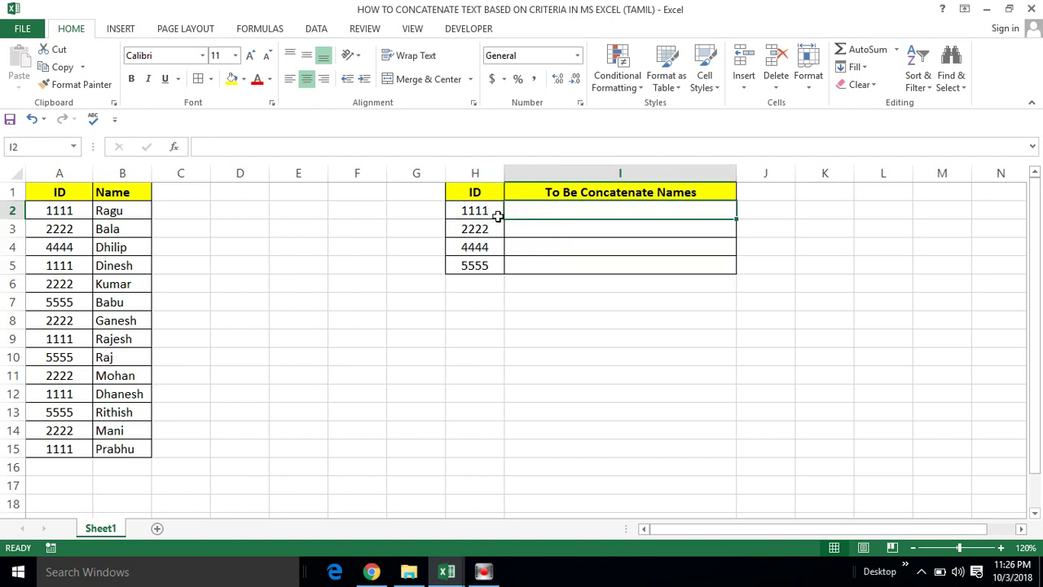
key(Right)
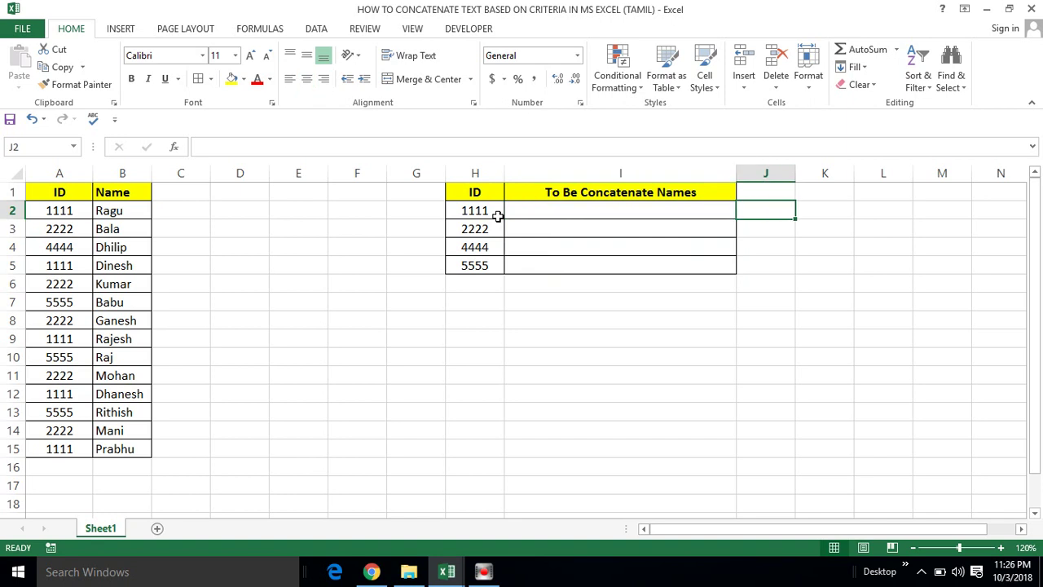
- Type =conc in F9 to confirm the custom ConcatenateIf function is available, then cancel
key(Left)
key(Left)
key(Left)
key(Left)
key(Down)
key(Down)
key(Down)
key(Down)
key(Down)
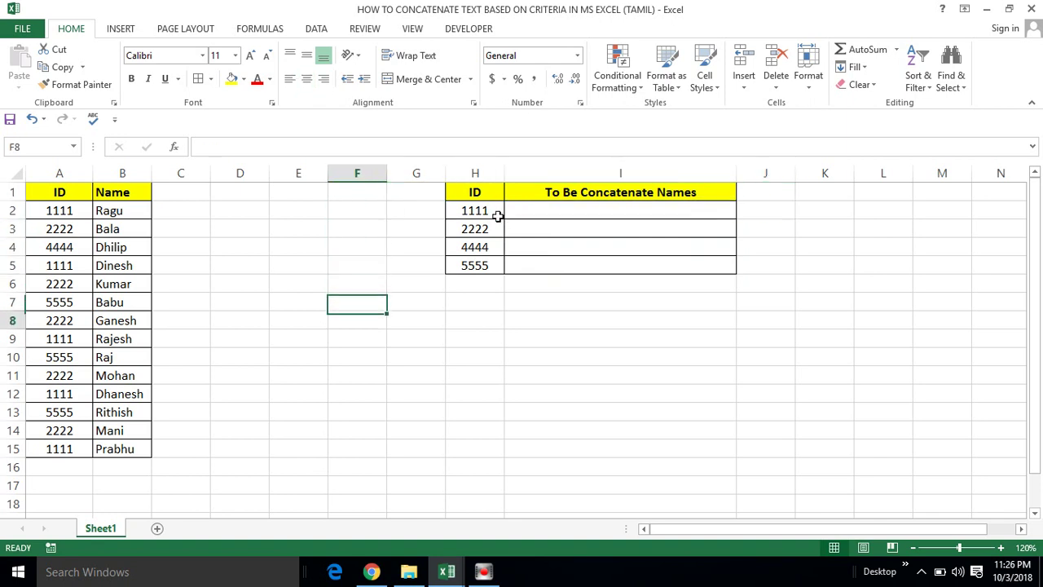
key(Down)
key(Down)
text(=)
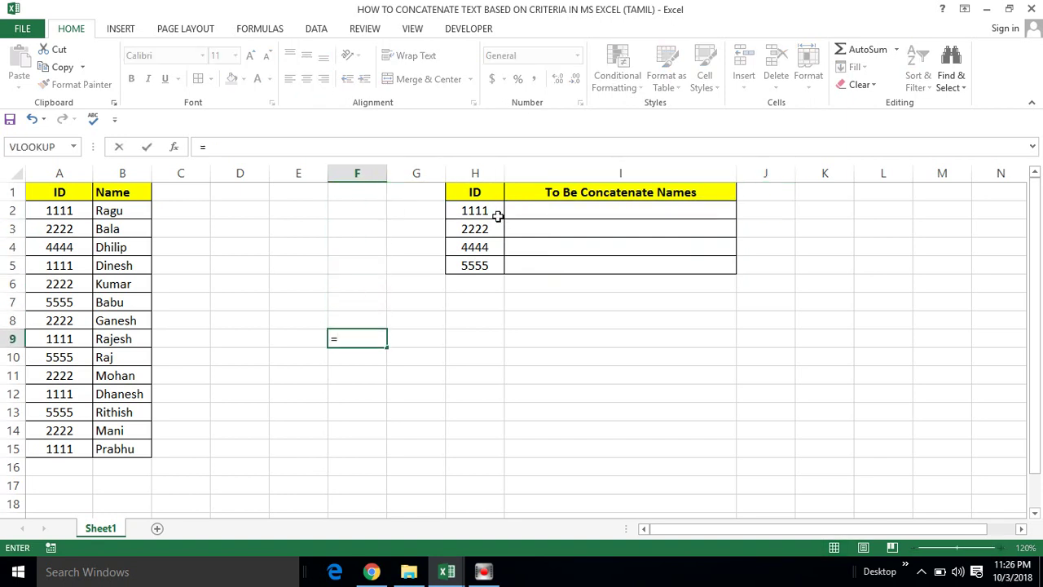
text(con)
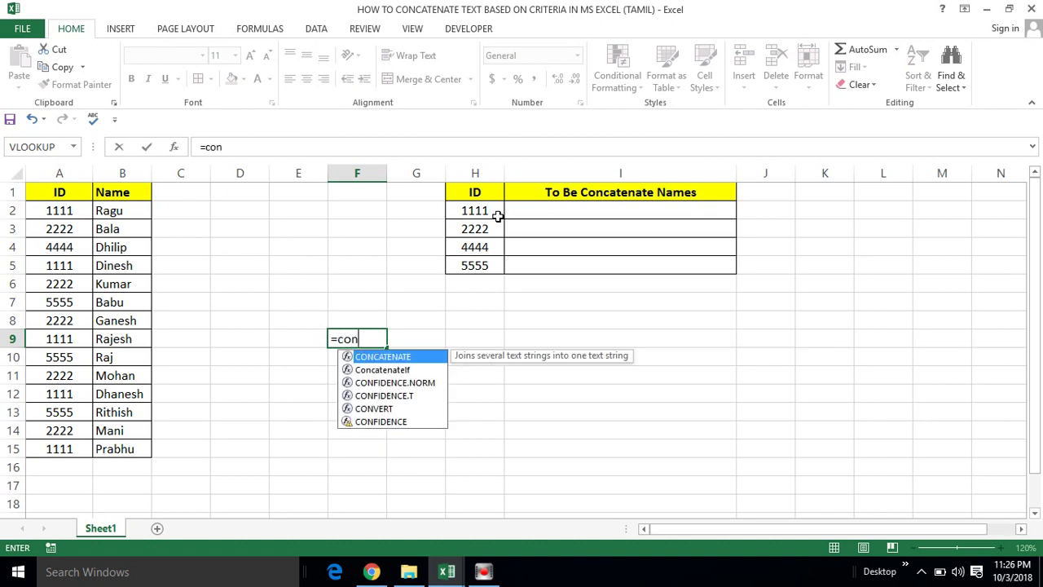
text(c)
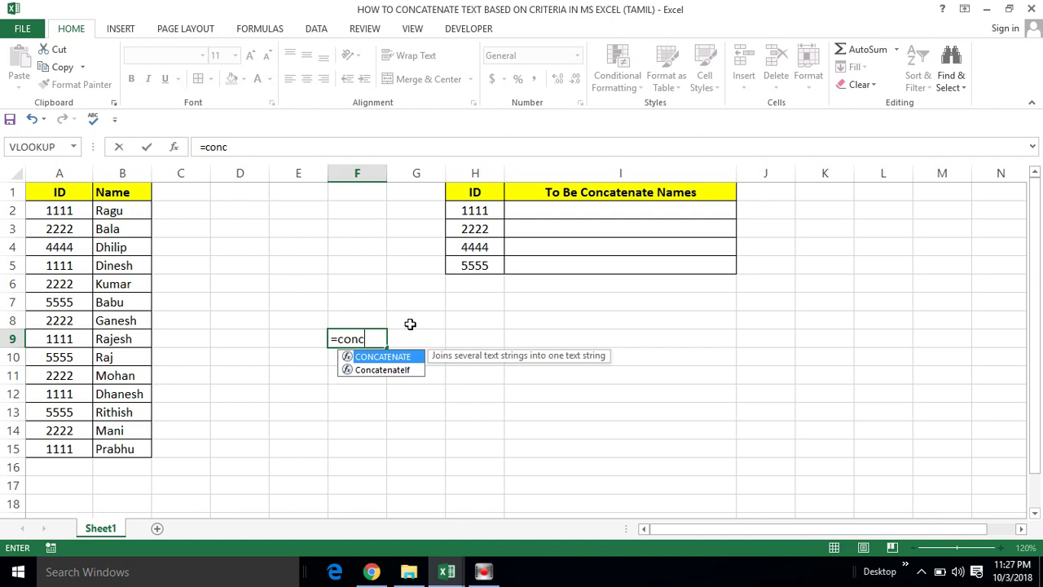
click(378, 371)
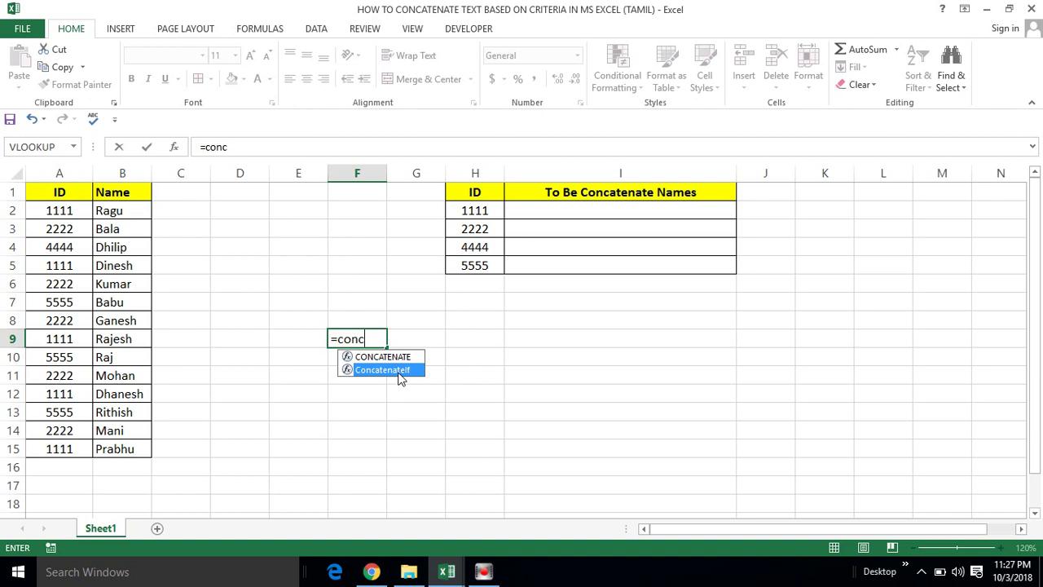
key(Escape)
key(Escape)
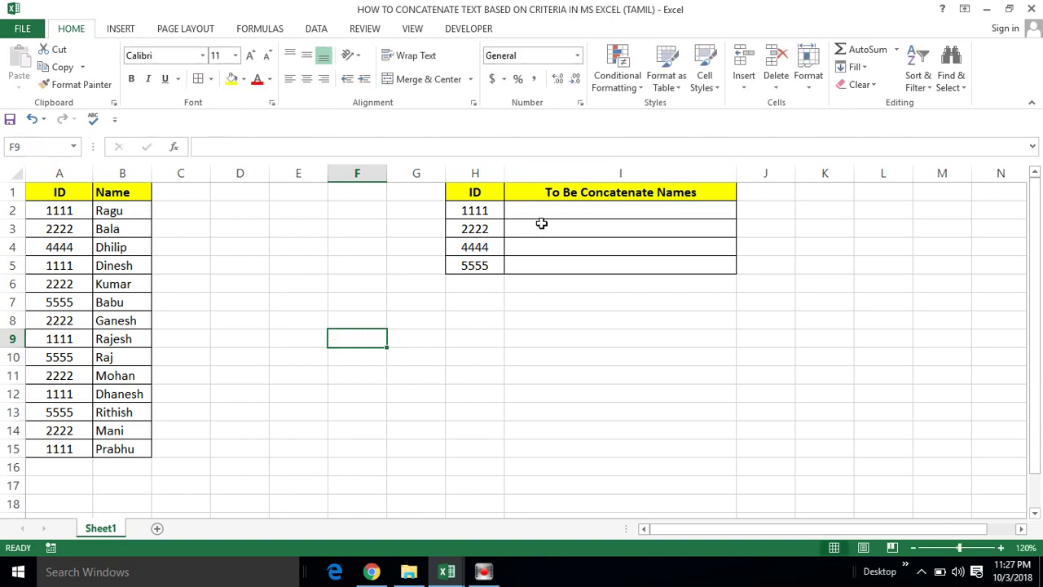
- In I2, start =ConcatenateIf with the ID range A2:A15
click(569, 203)
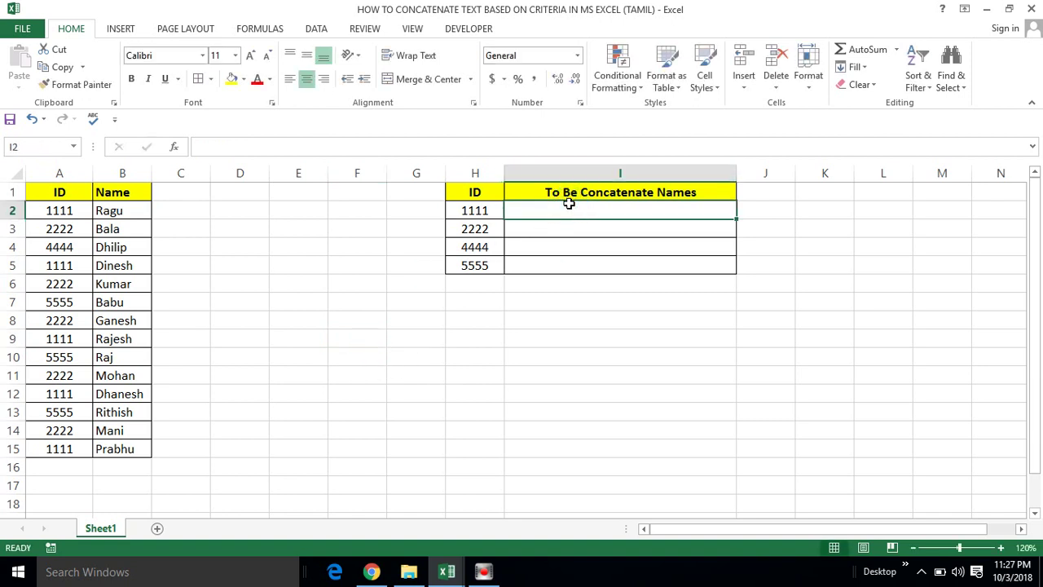
text(=conc)
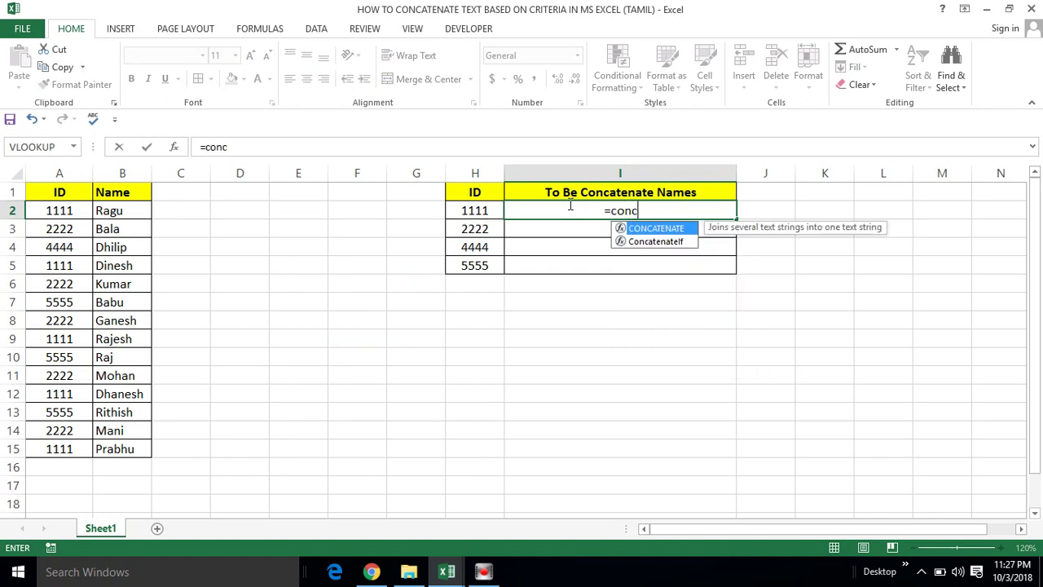
key(Down)
key(Tab)
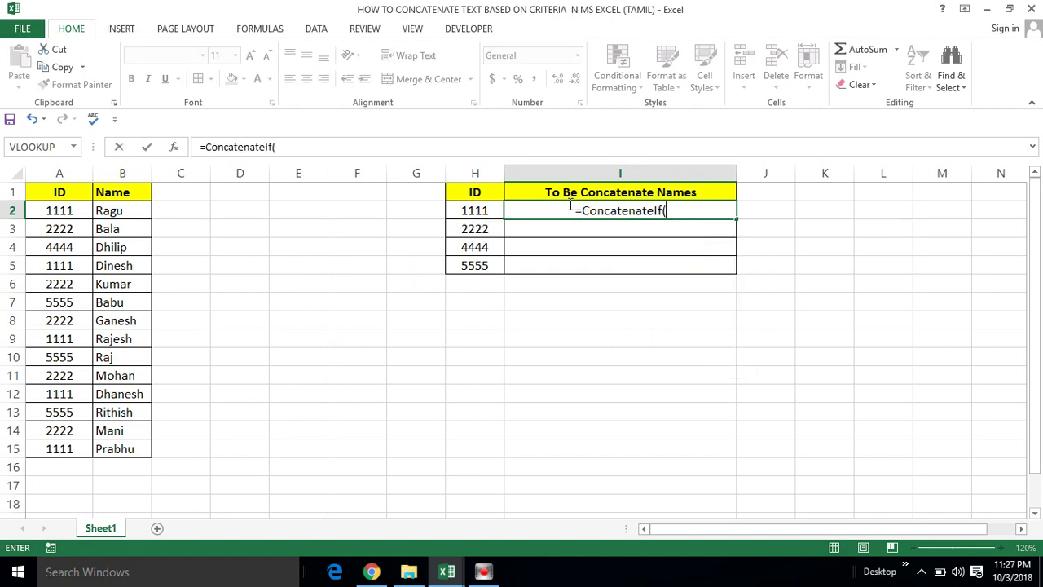
click(47, 207)
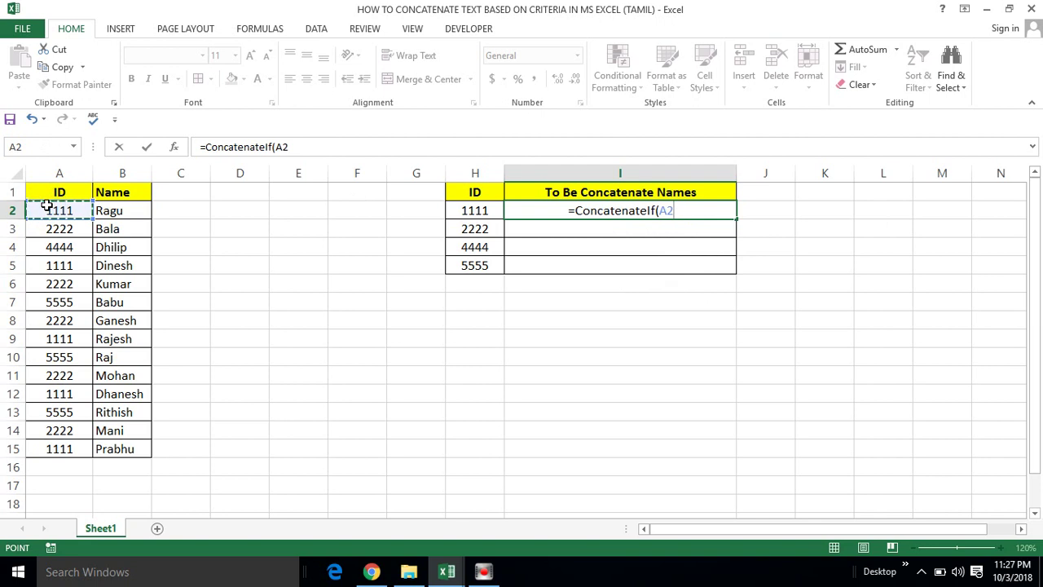
key(ctrl+shift+Down)
key(shift+Down)
key(shift+Down)
key(shift+Up)
key(shift+Up)
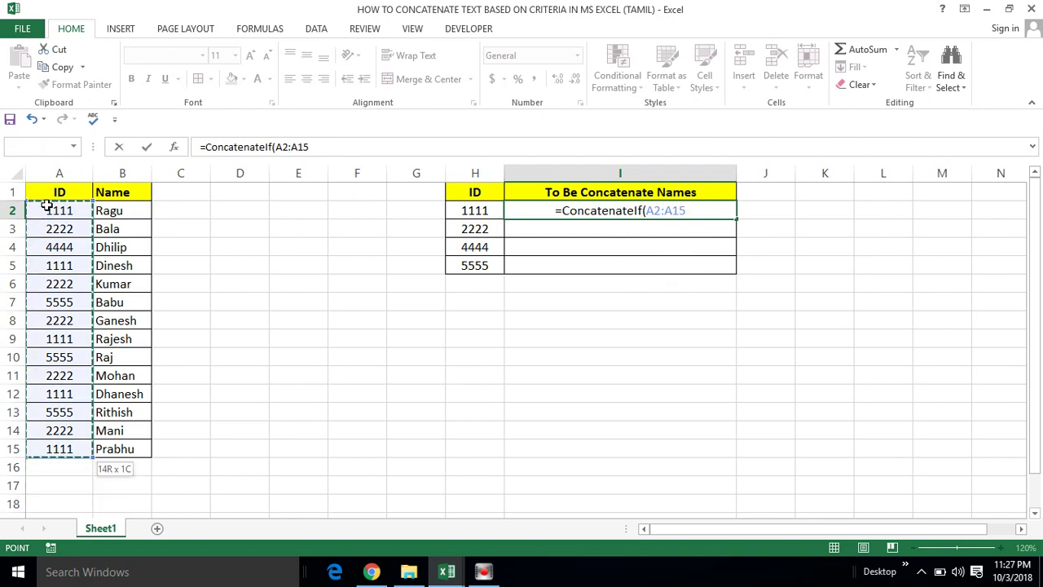
text(,)
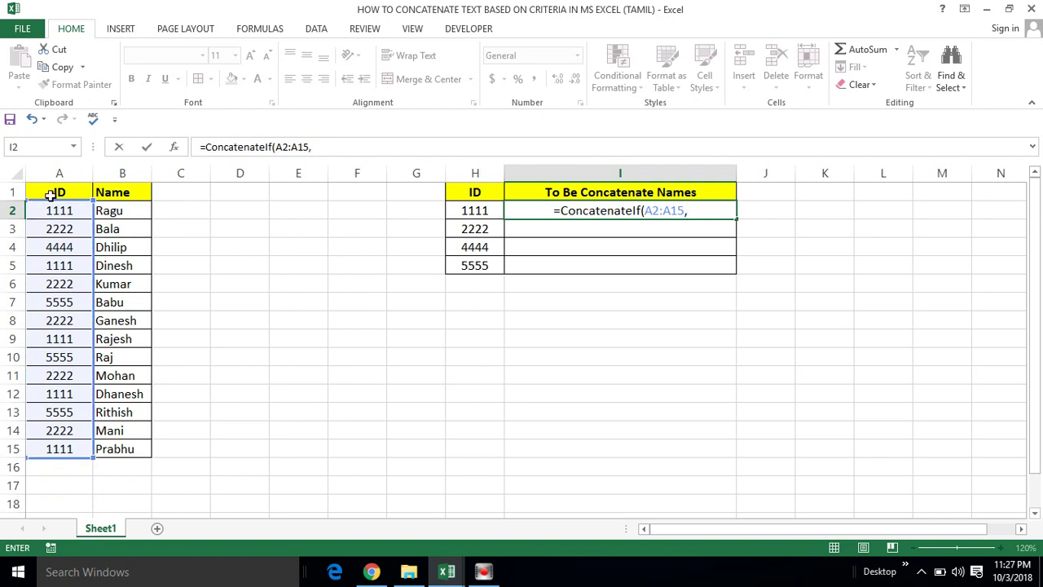
- Finish the formula with criterion H2, names B2:B15 and " ," delimiter, and commit it
click(482, 209)
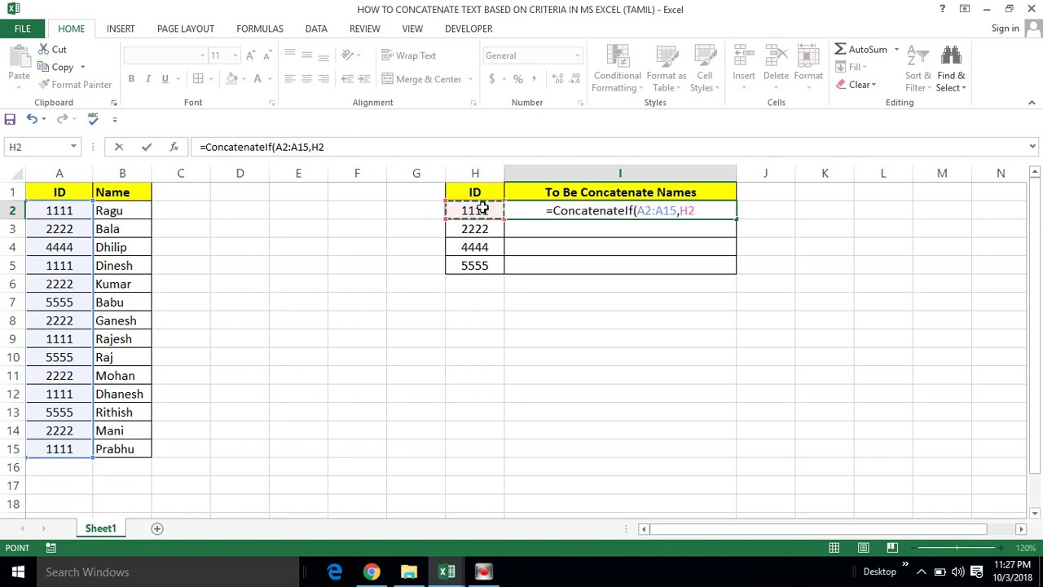
text(,)
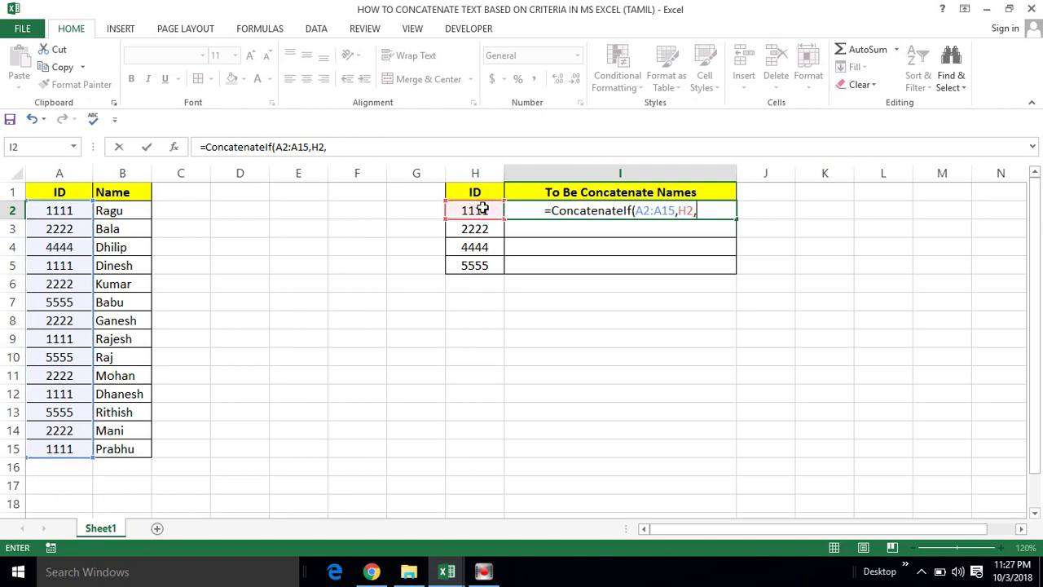
click(106, 210)
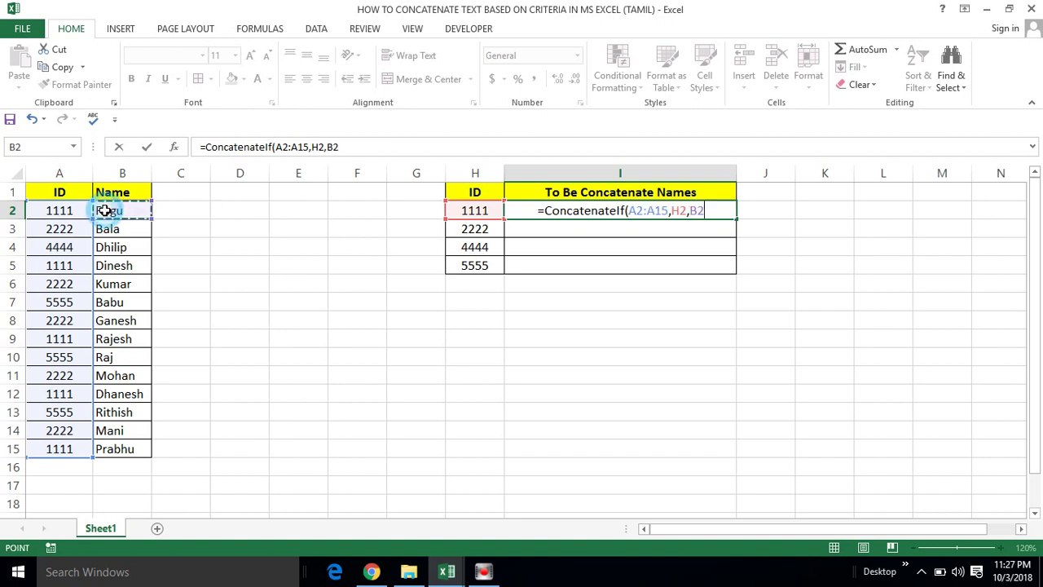
key(ctrl+shift+Down)
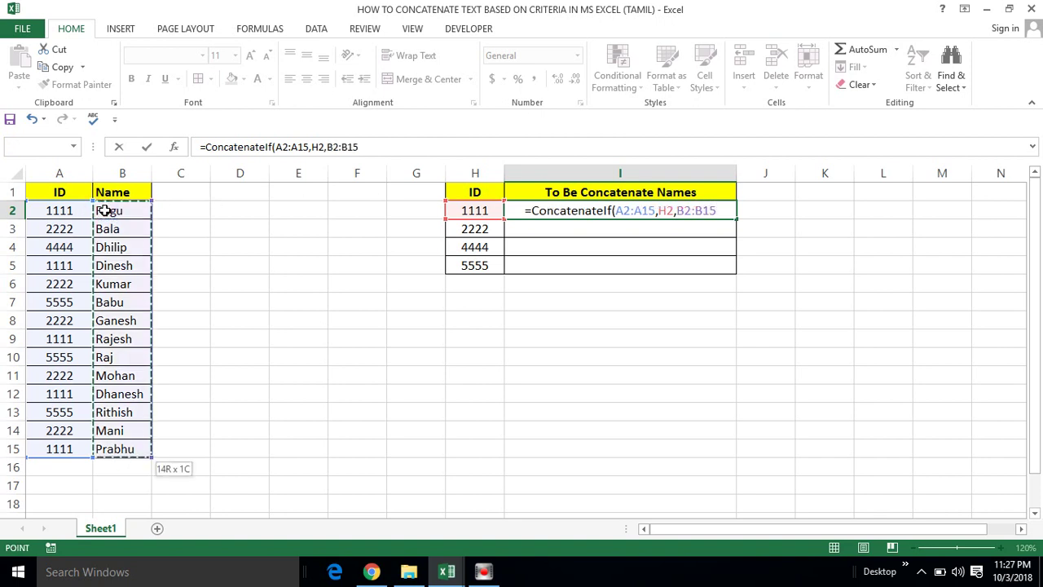
text(,")
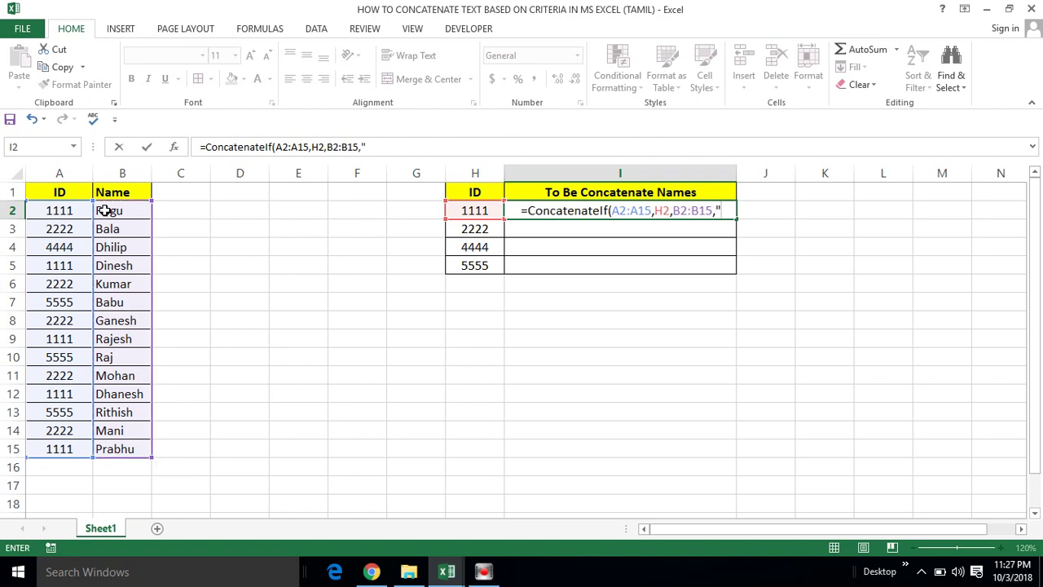
text( ,")
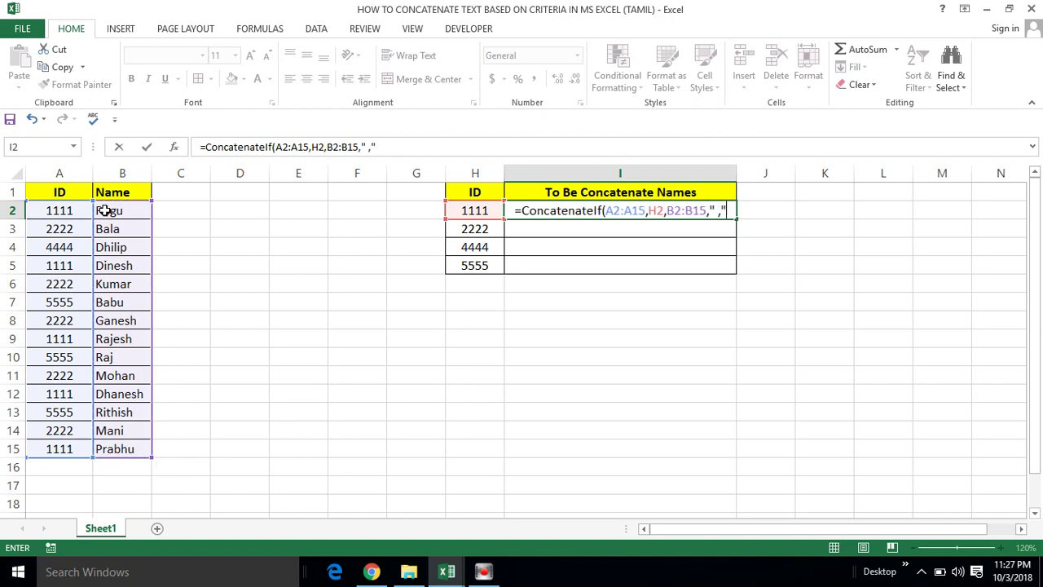
text())
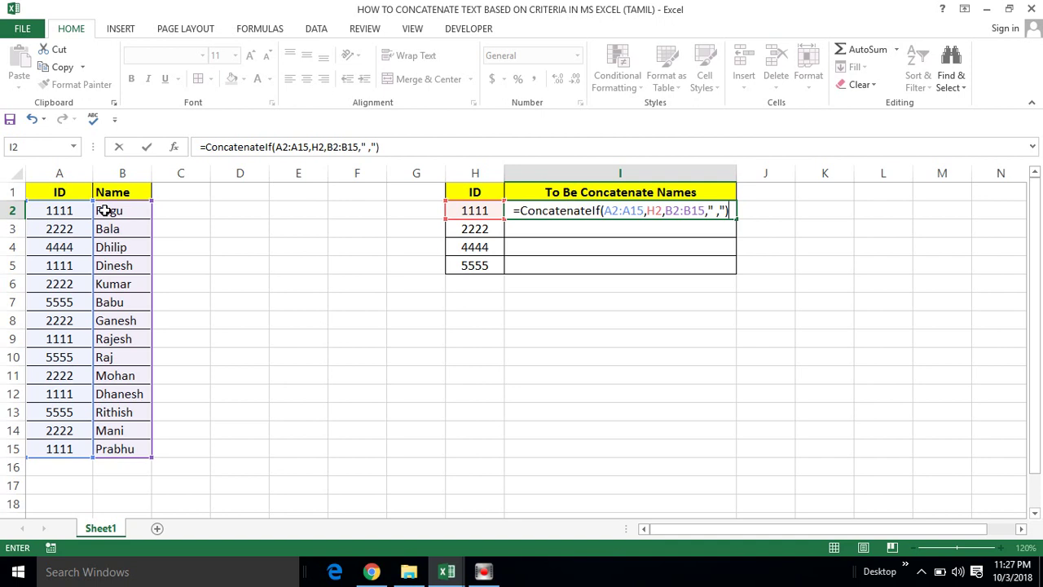
key(Return)
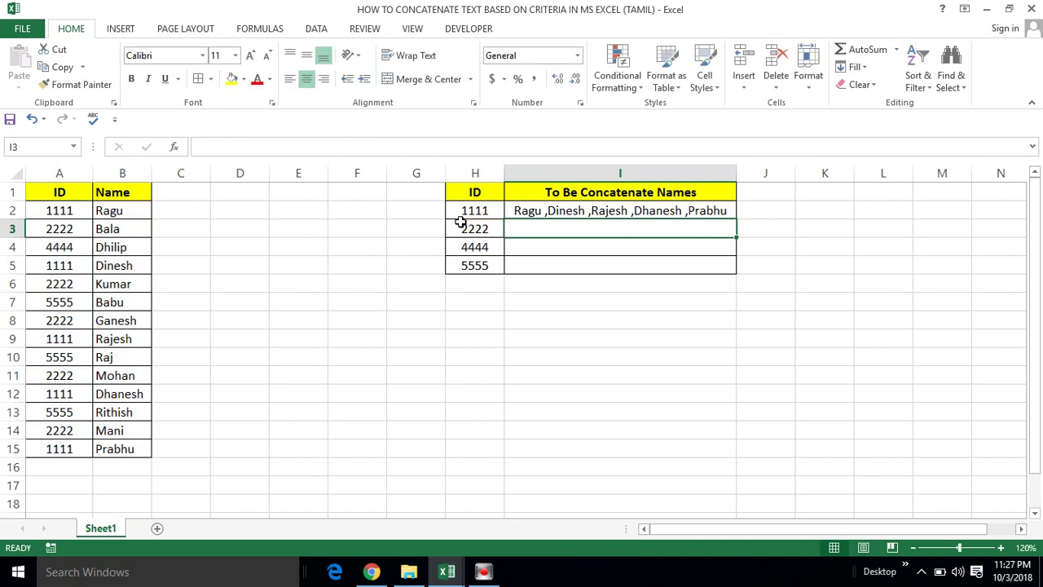
- Fill the formula down through I2:I5 and check the copied result for ID 4444
key(Down)
key(Down)
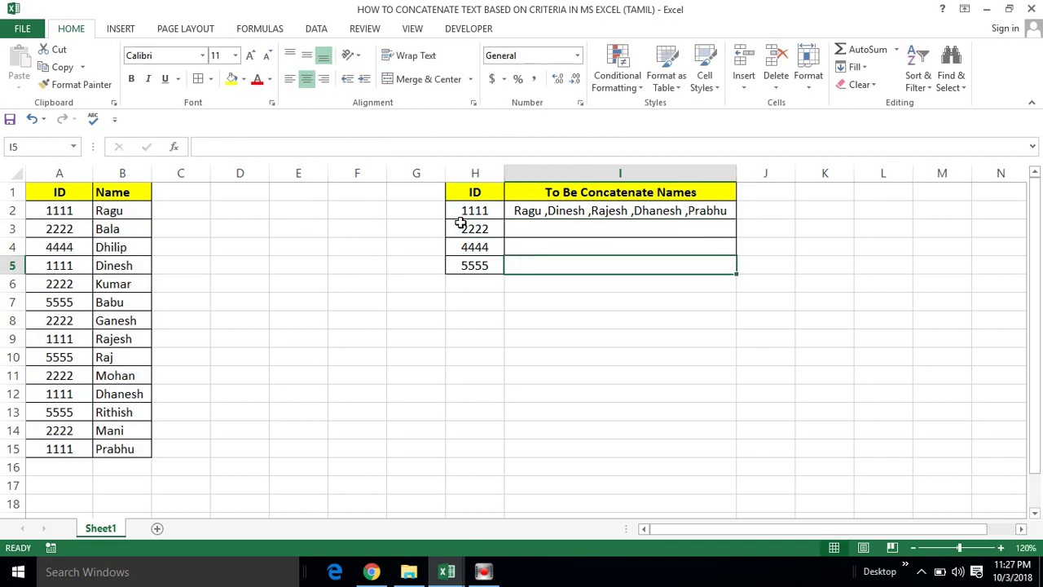
key(shift+Up)
key(shift+Up)
key(shift+Up)
key(ctrl+d)
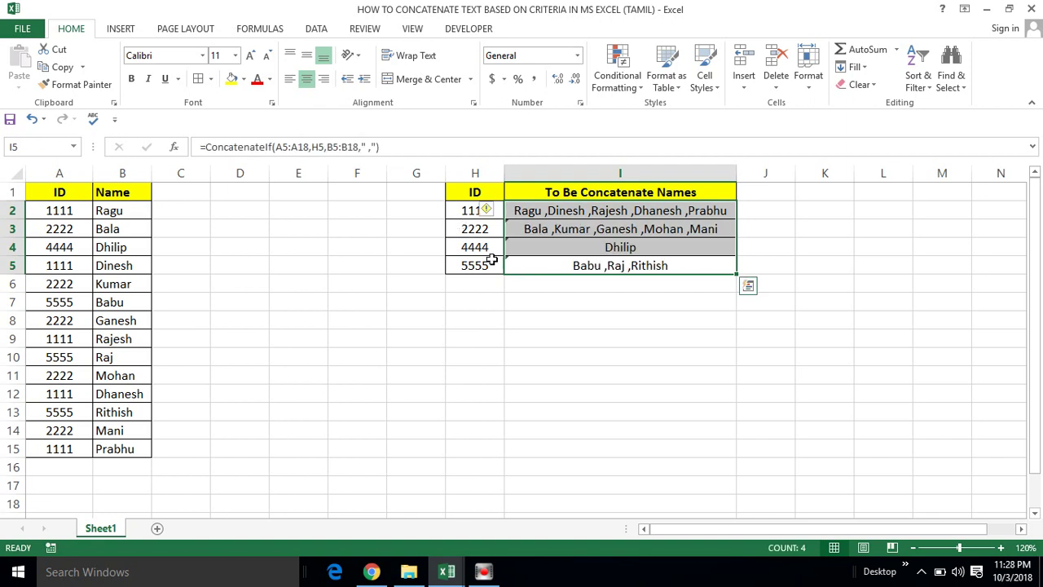
click(475, 247)
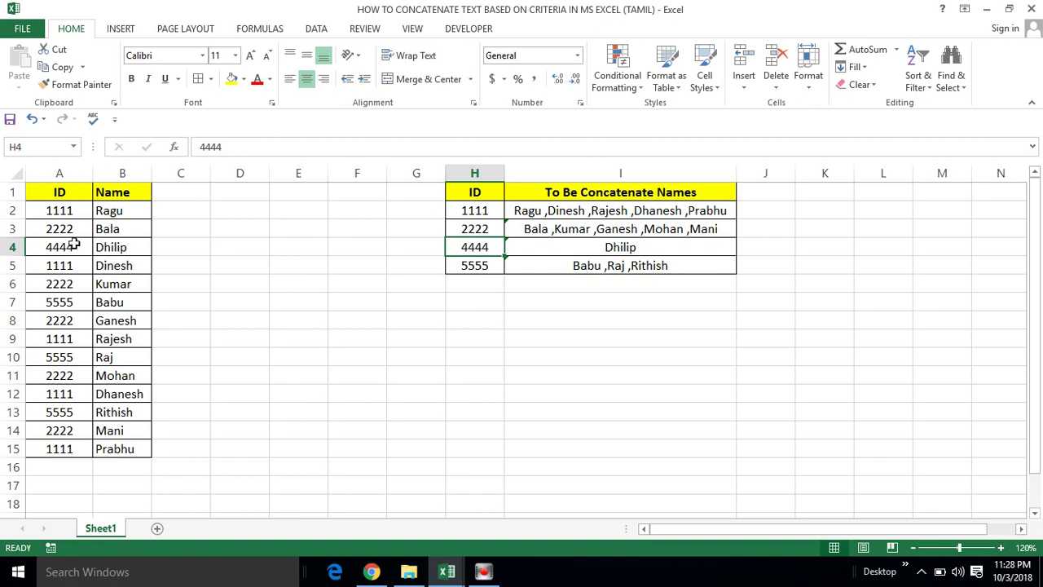
drag(69, 247, 105, 247)
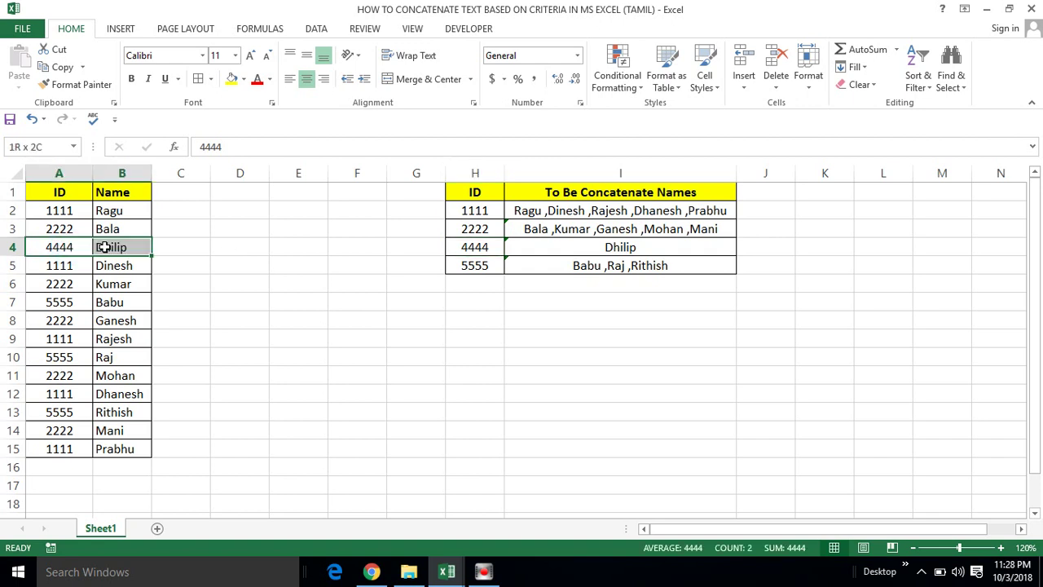
click(104, 265)
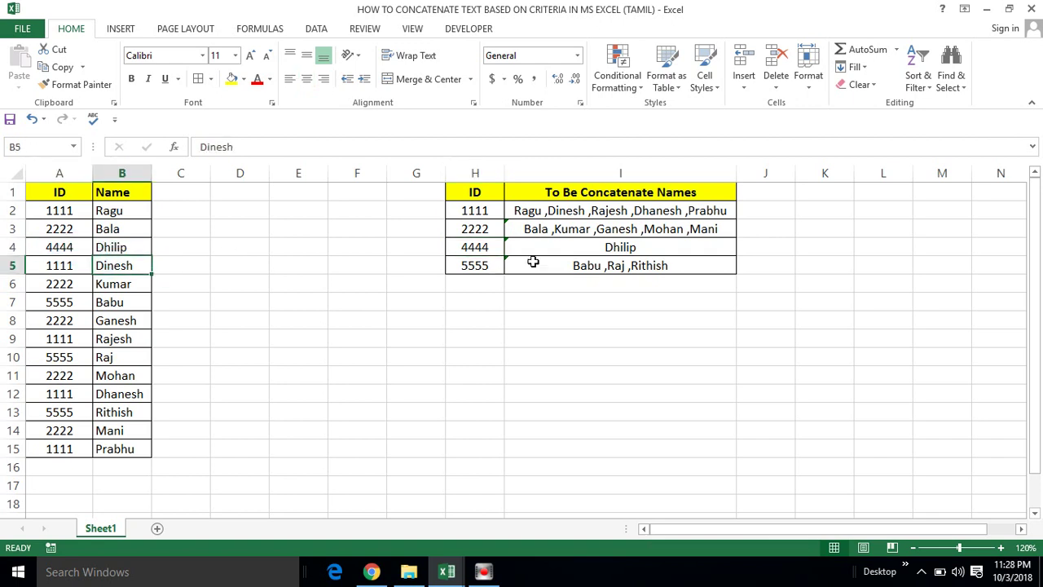
click(595, 247)
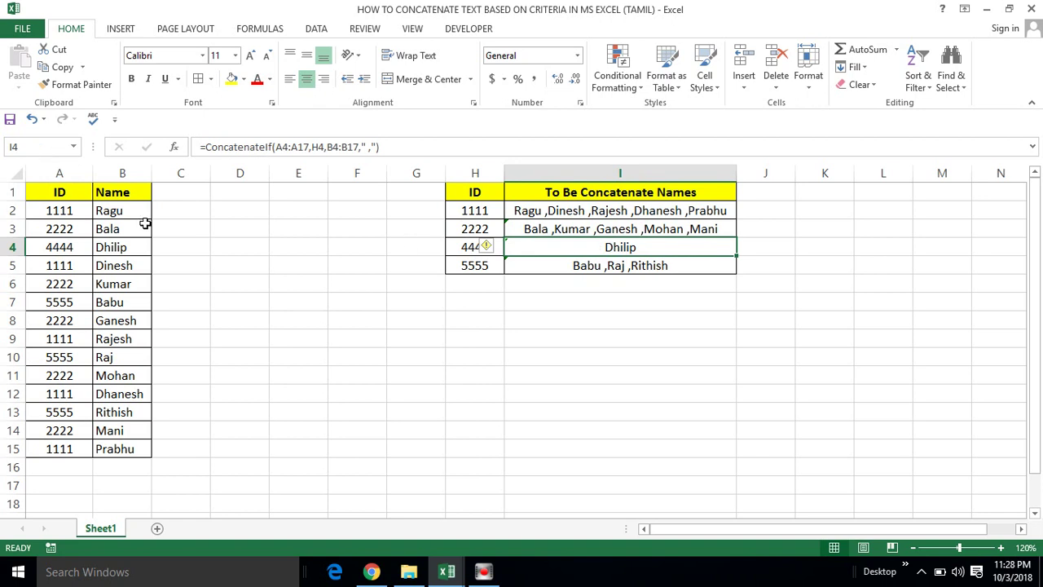
click(59, 193)
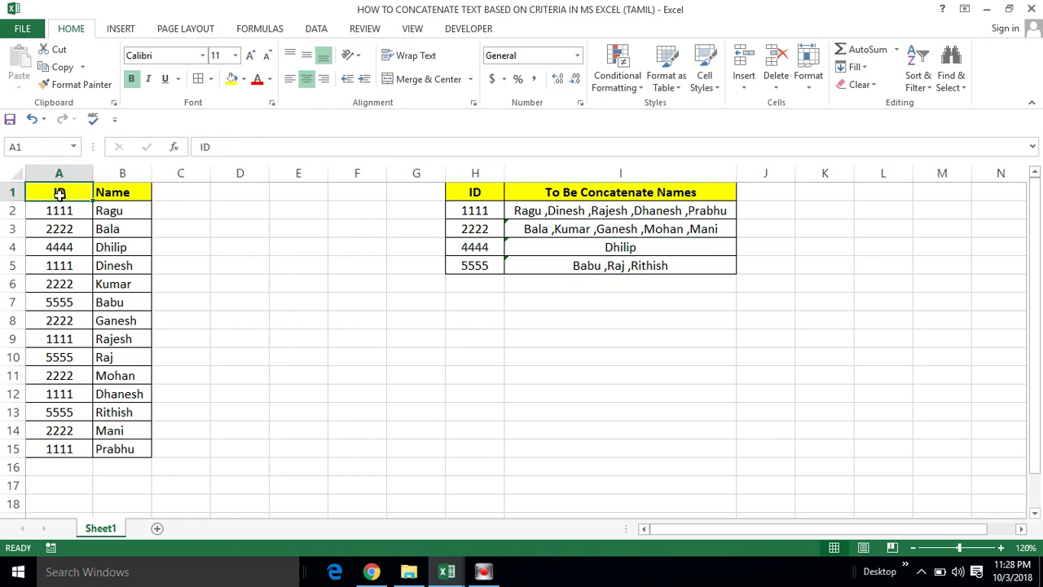
key(alt+a)
key(t)
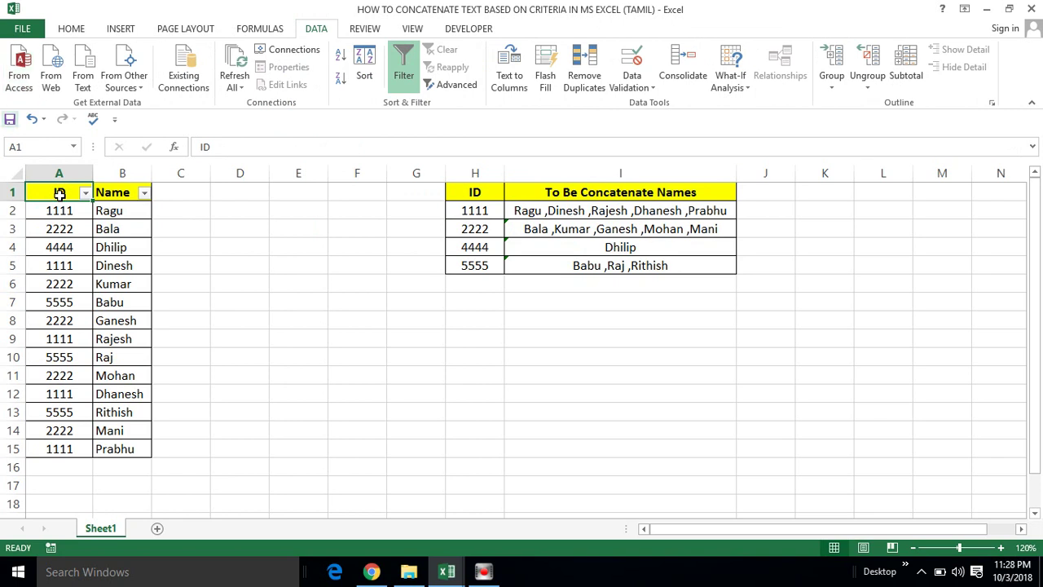
key(alt+Down)
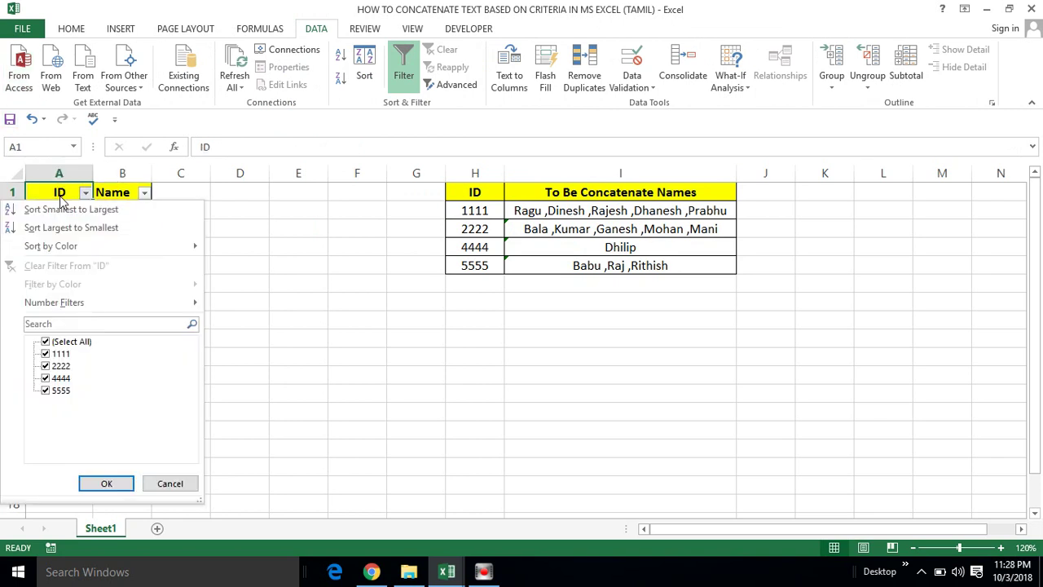
key(space)
key(Down)
key(space)
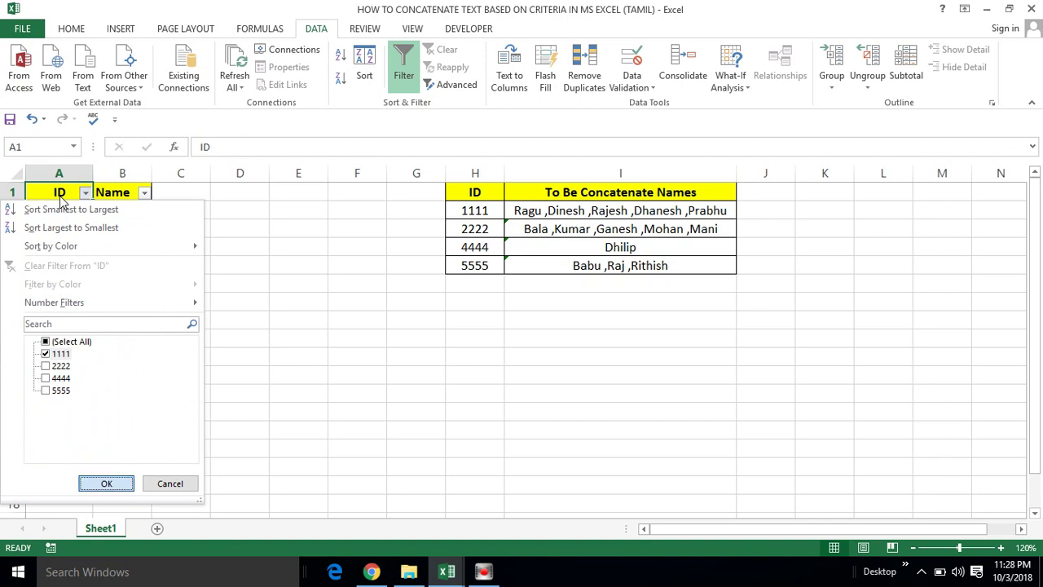
key(Return)
key(Right)
key(Down)
key(ctrl+shift+Down)
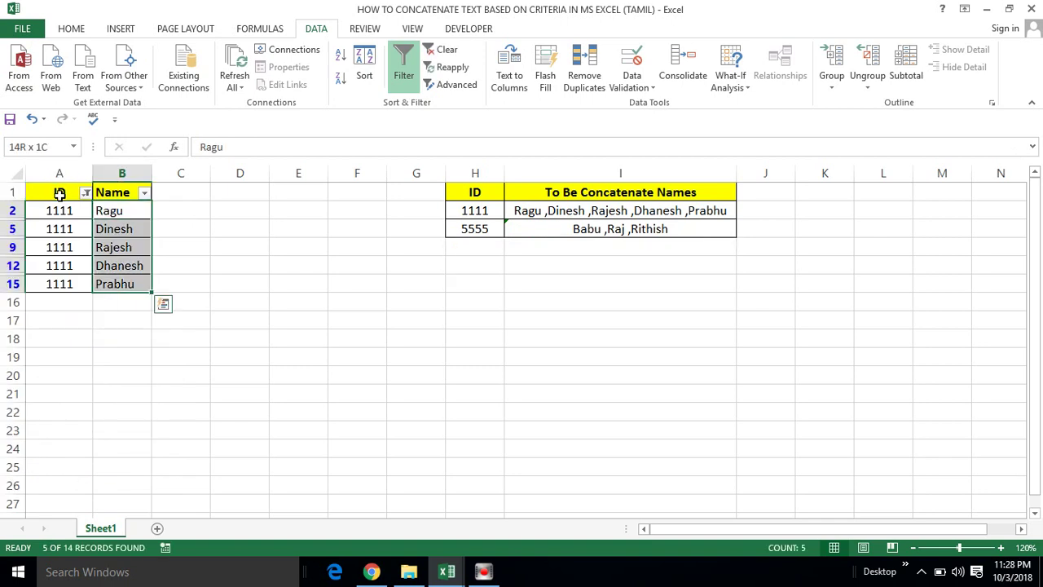
key(Right)
key(Right)
key(Right)
key(Right)
key(Right)
key(Right)
key(Right)
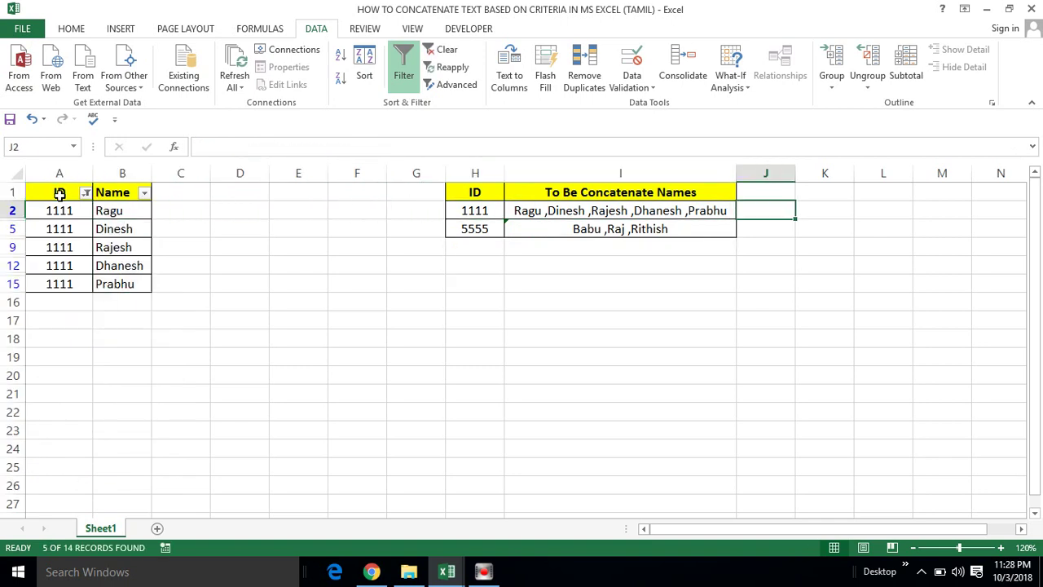
key(Left)
key(Left)
key(Left)
key(Left)
key(Left)
key(Left)
key(Left)
key(Up)
key(alt+a)
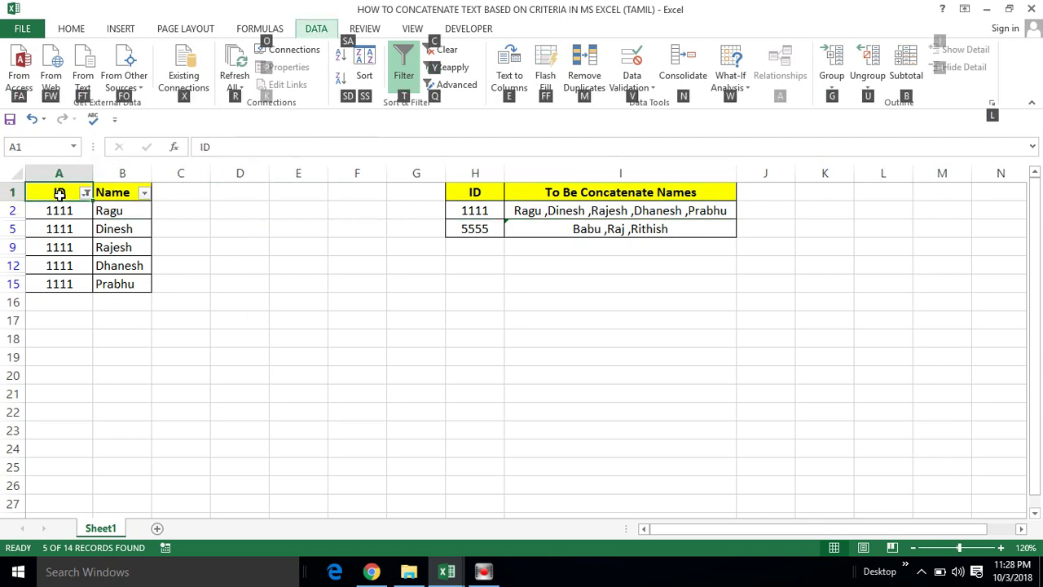
key(t)
key(Right)
key(Left)
key(Down)
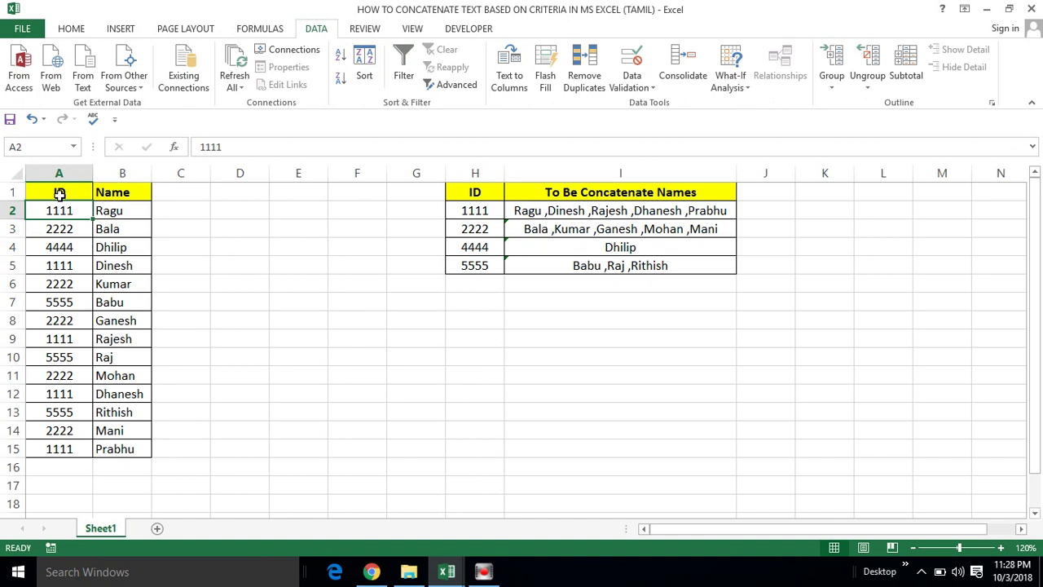
- Clear the ConcatenateIf results from I2:I5
key(Right)
key(Right)
key(Right)
key(Right)
key(Right)
key(Right)
key(Right)
key(Right)
key(Left)
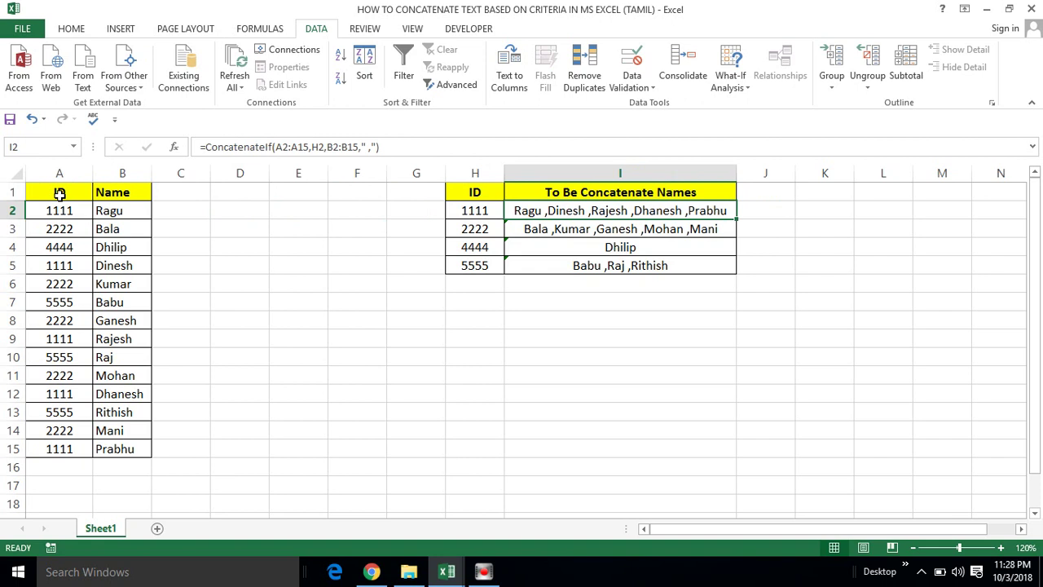
key(shift+Down)
key(shift+Down)
key(shift+Down)
key(Right)
key(Left)
key(shift+Down)
key(shift+Down)
key(shift+Down)
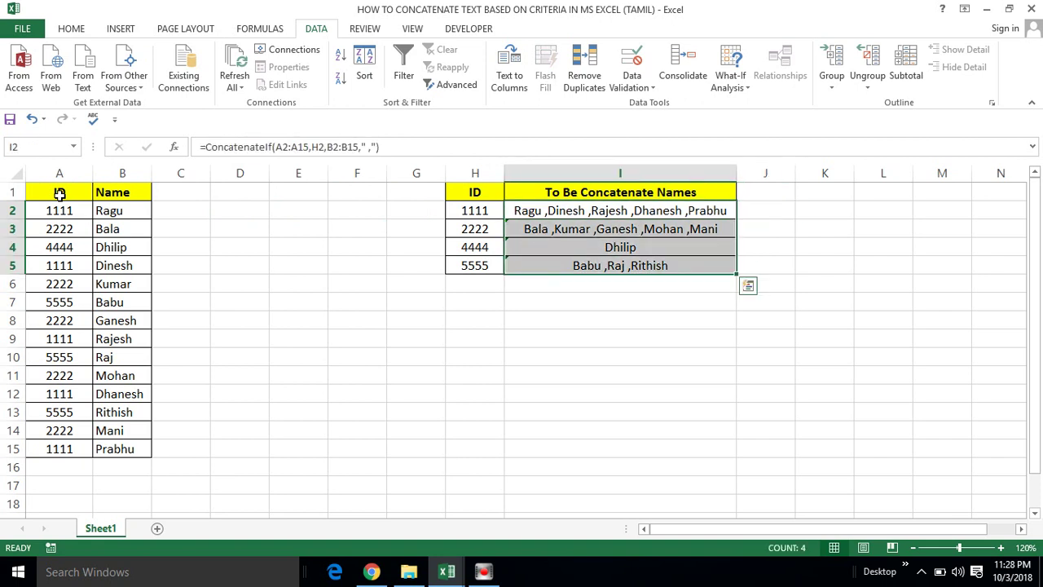
key(Delete)
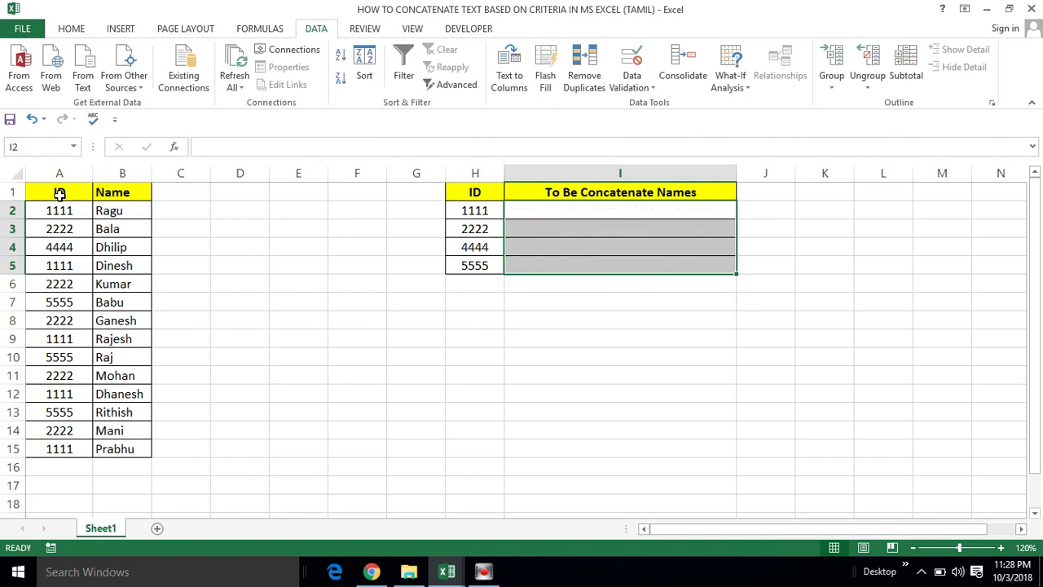
key(Left)
key(Left)
key(Left)
key(Left)
key(Left)
key(Left)
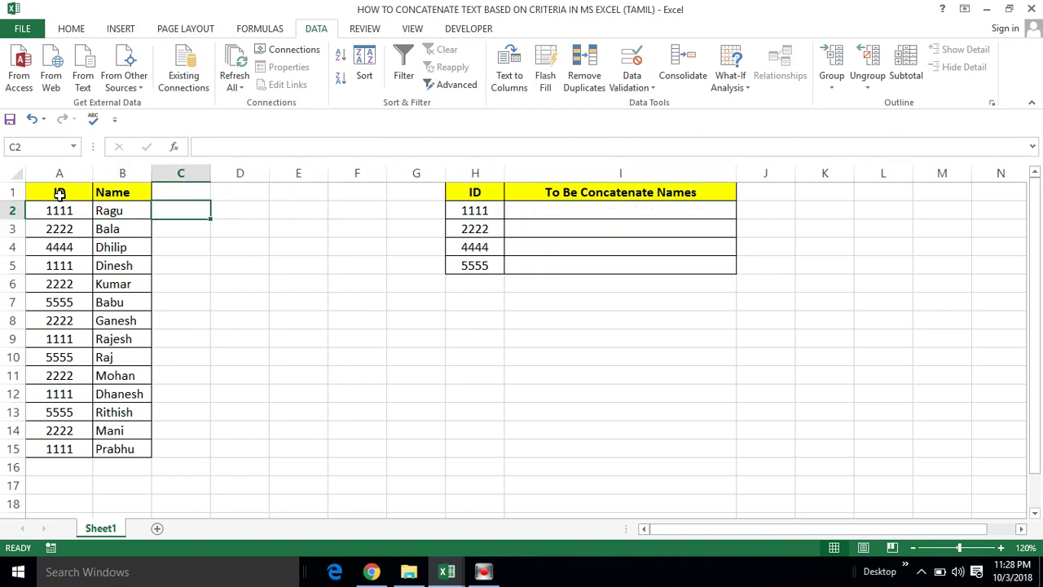
- Move through the ID data to cell C2 for a new formula
key(Right)
key(Left)
key(Left)
key(Left)
key(Right)
key(Left)
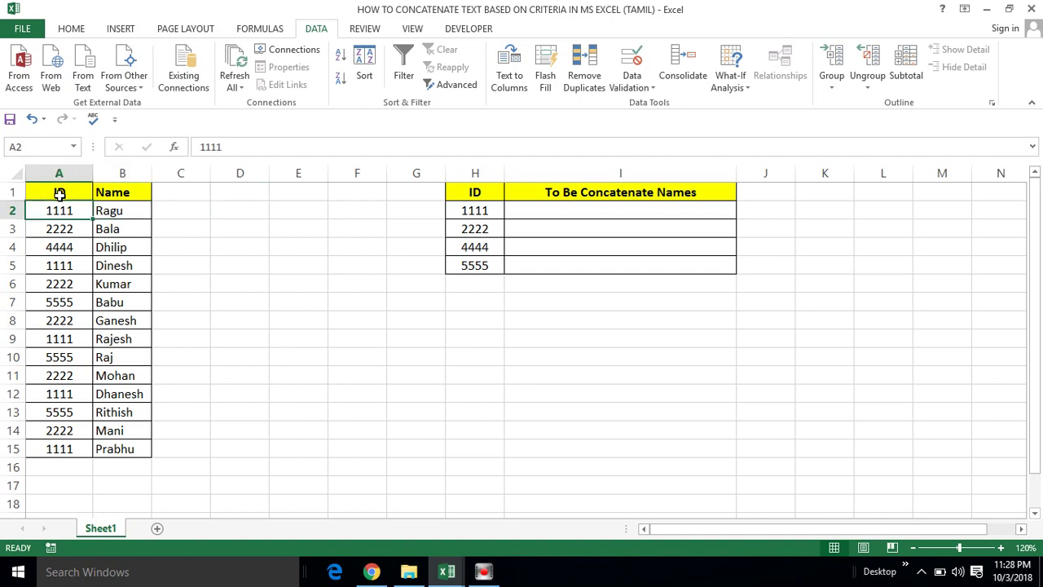
key(ctrl+shift+Down)
key(Right)
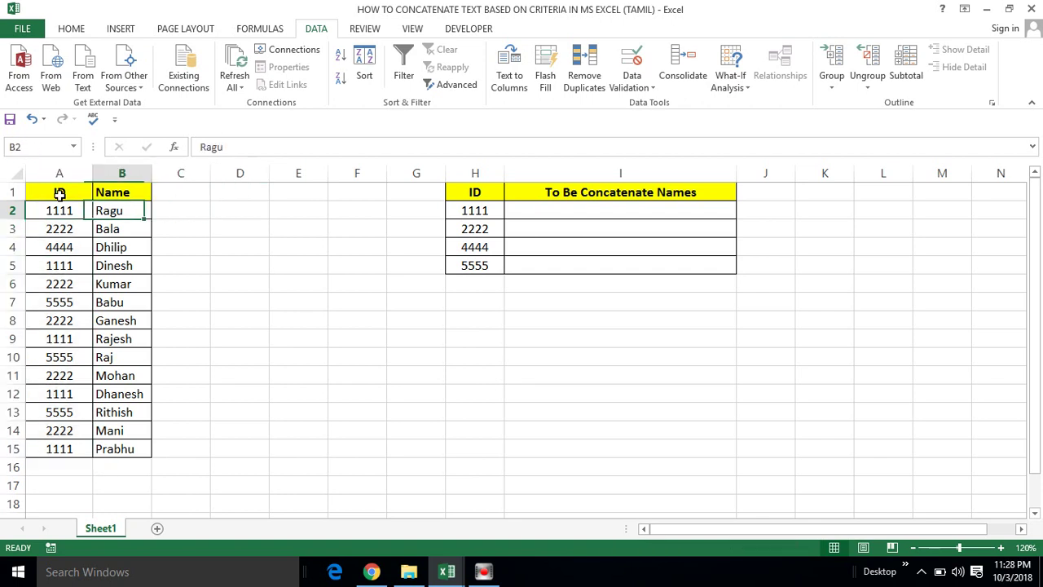
key(Right)
key(Right)
key(Left)
- Enter =COUNTIF(A2:A15,"1111") in C2
text(=)
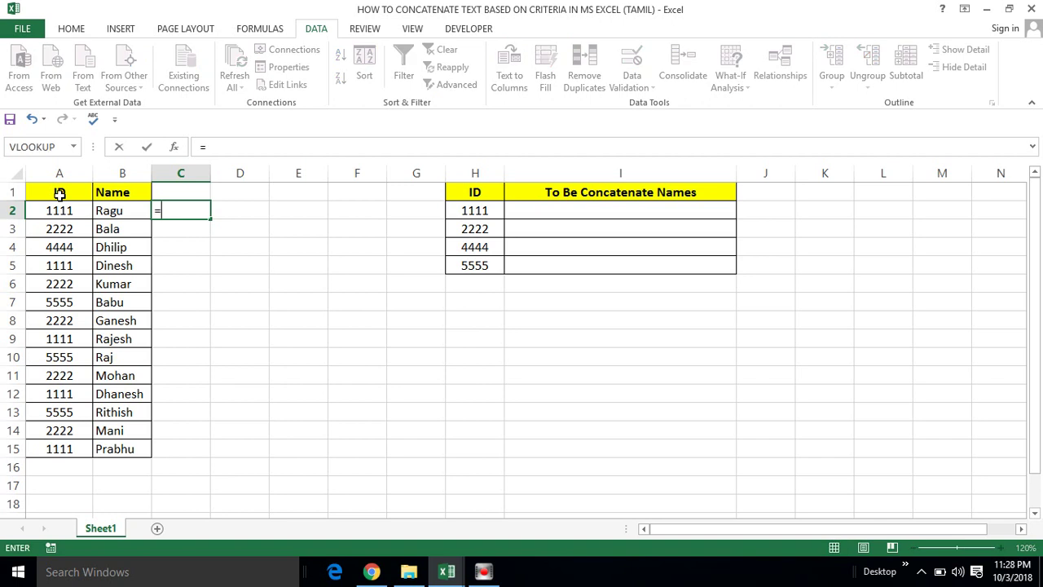
text(couni)
key(BackSpace)
key(BackSpace)
key(BackSpace)
key(BackSpace)
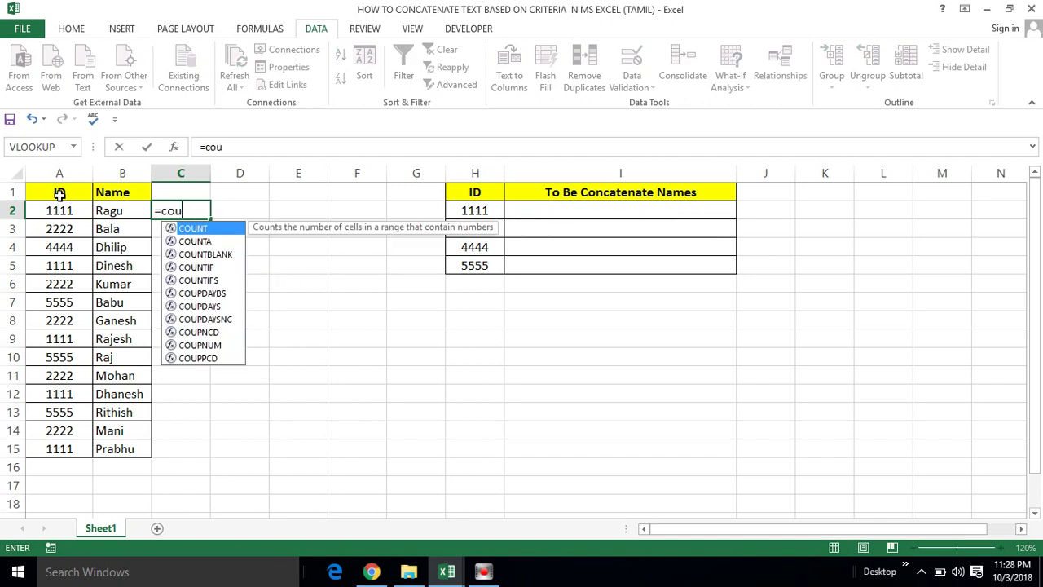
text(ny)
key(BackSpace)
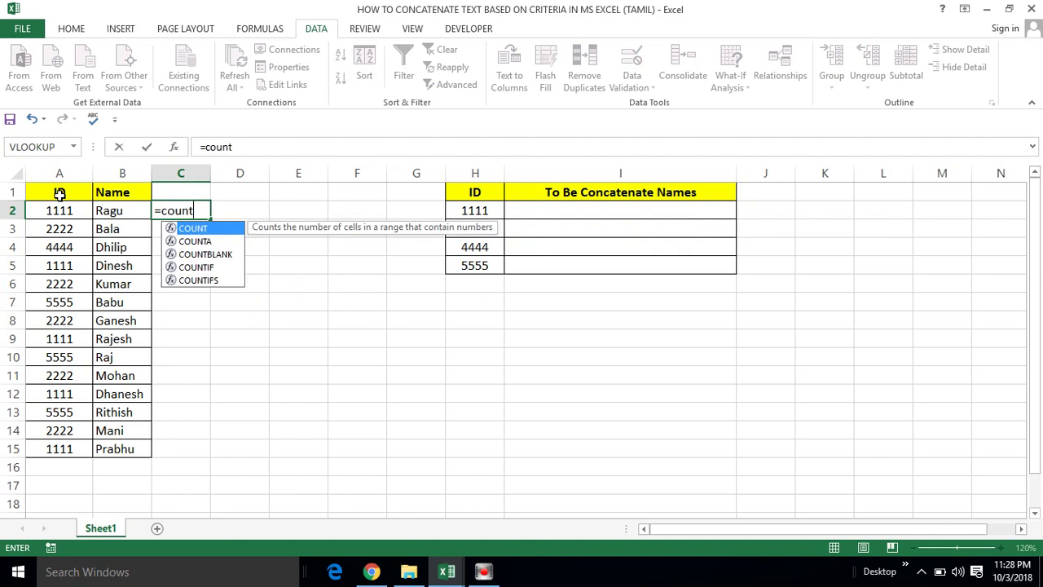
text(if)
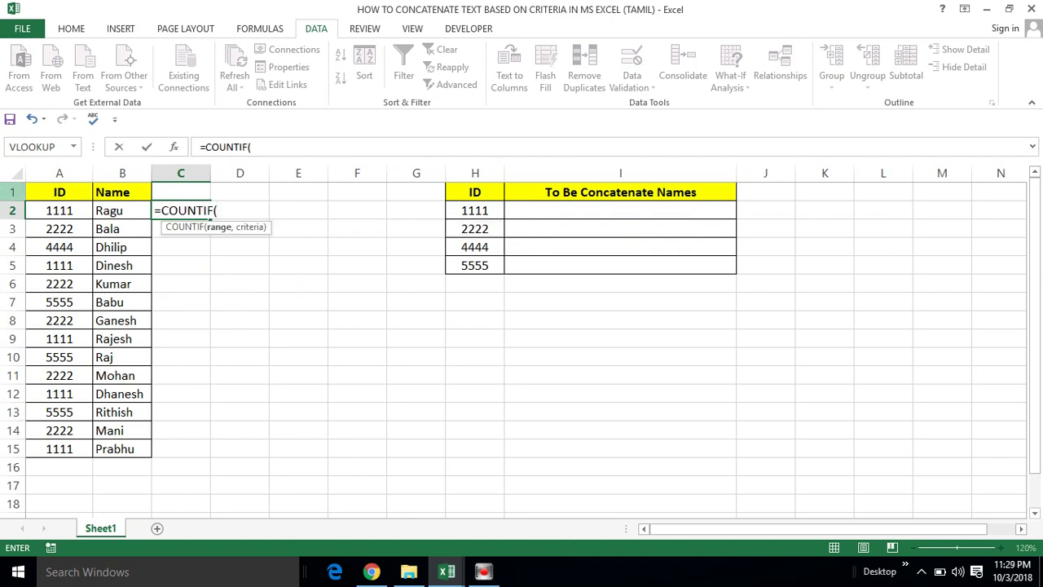
click(53, 210)
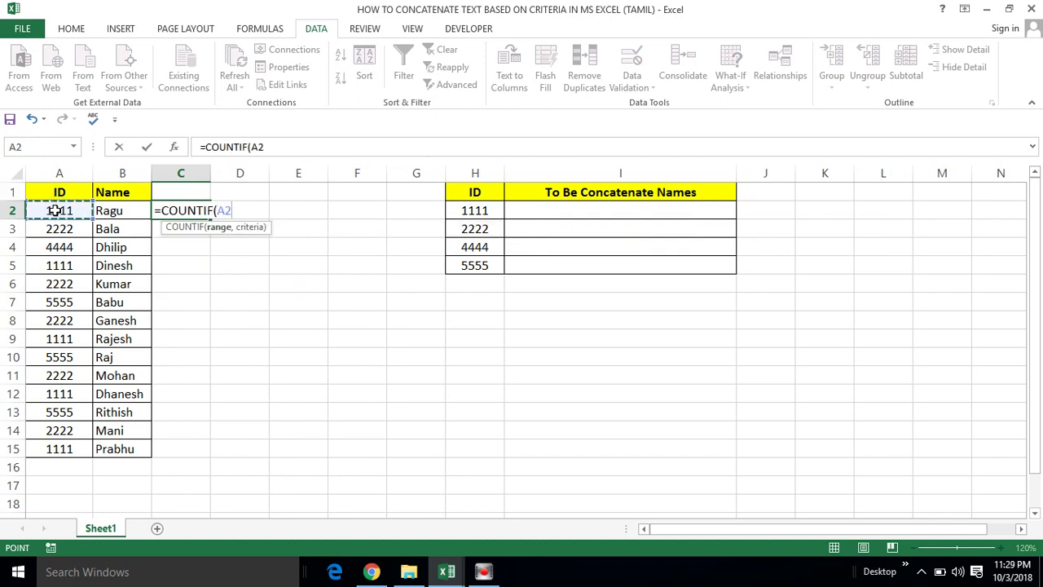
key(ctrl+shift+Down)
text(:A15,)
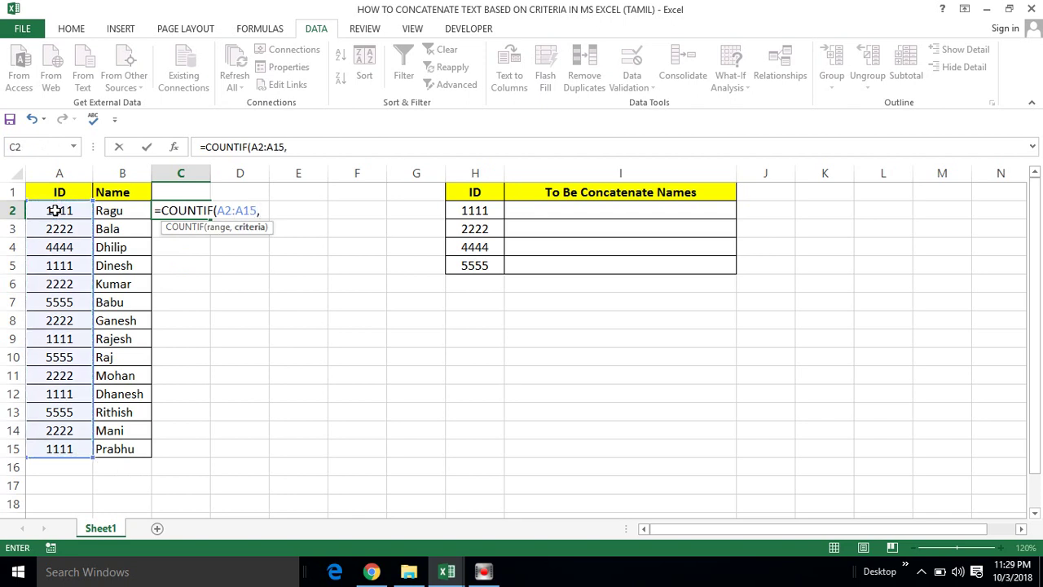
text("11)
key(Return)
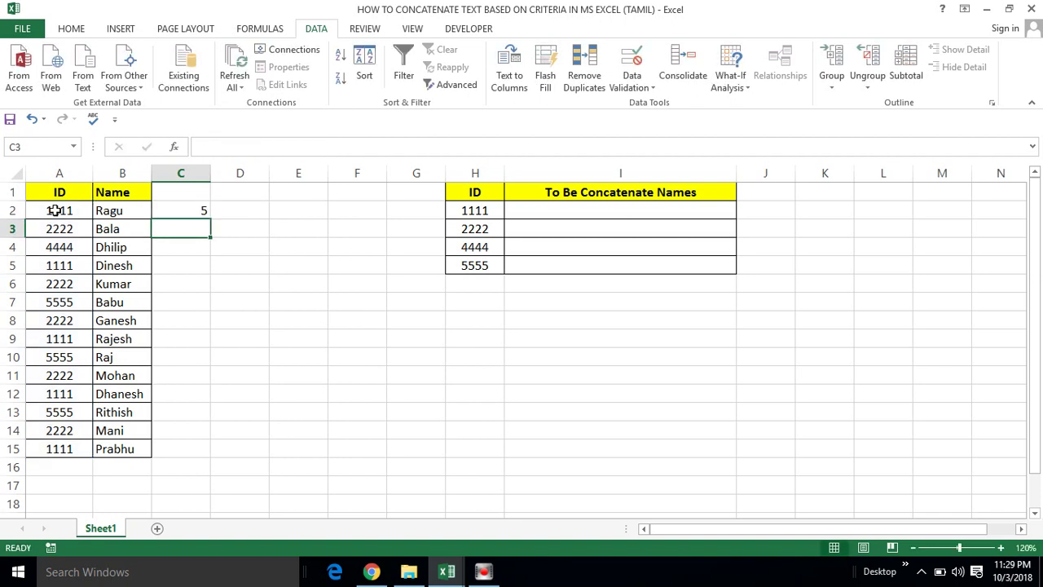
- Fill the COUNTIF formula down through C2:C15
key(Left)
key(ctrl+Down)
key(Right)
key(ctrl+shift+Up)
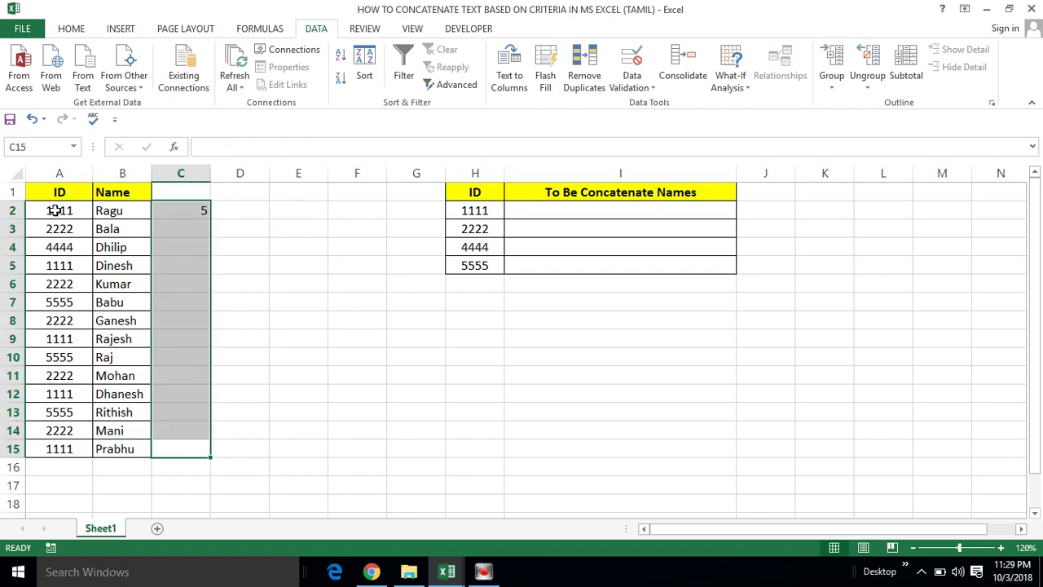
key(ctrl+d)
- Delete the copied counts from C3:C15, keeping only C2
key(Up)
key(ctrl+Up)
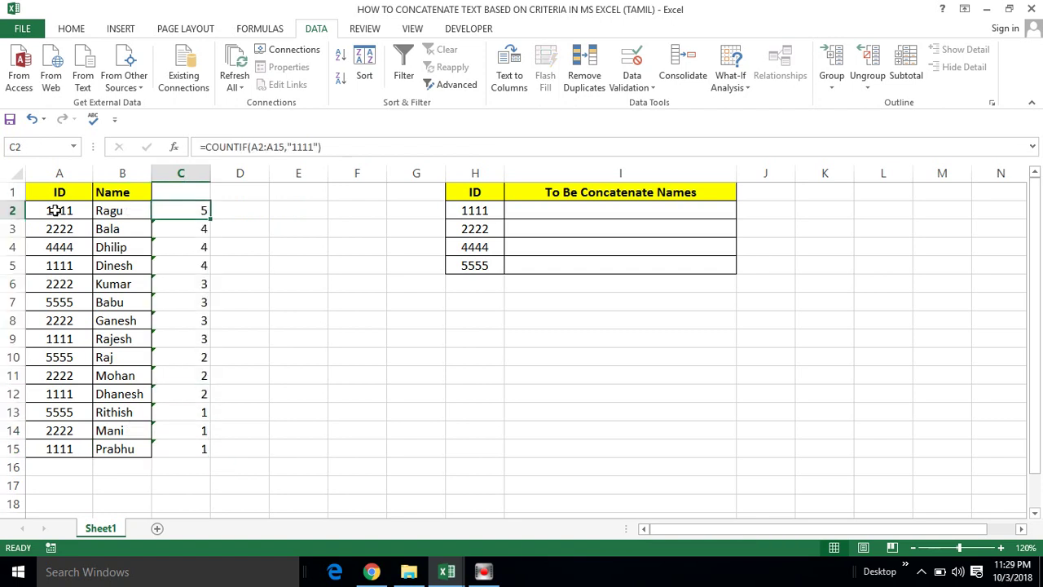
key(ctrl+shift+Down)
key(Up)
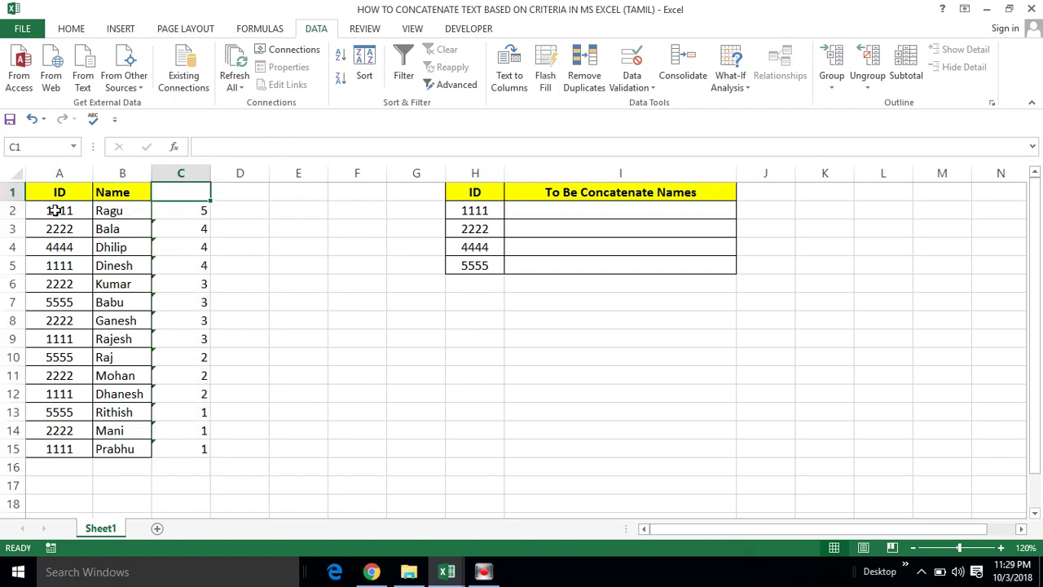
key(Down)
key(Down)
key(ctrl+shift+Down)
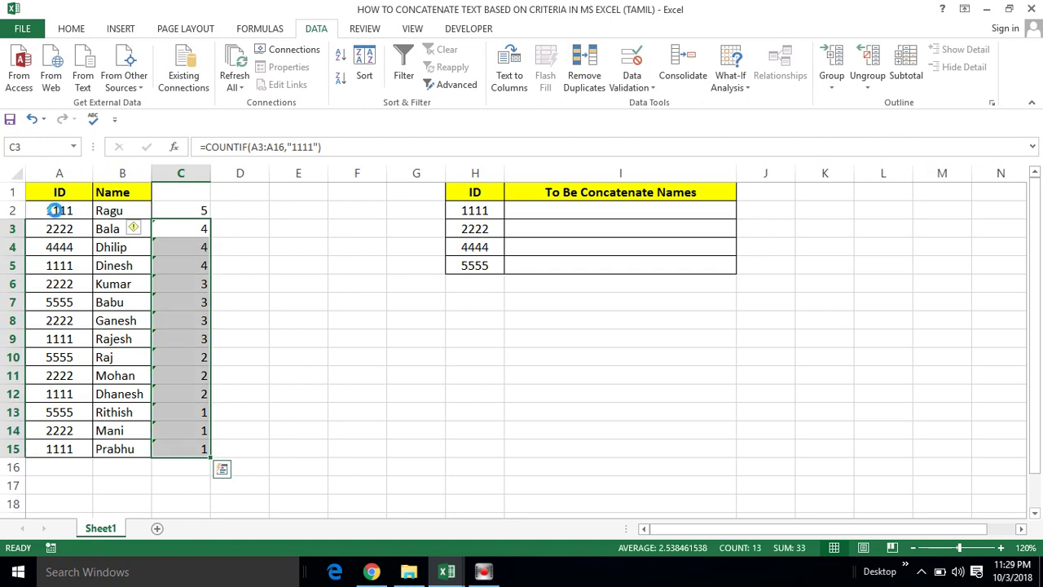
key(Delete)
key(Up)
key(Up)
- Select the 1111 IDs in A2, A5, A9, A12 and A15, then return to C2
key(Down)
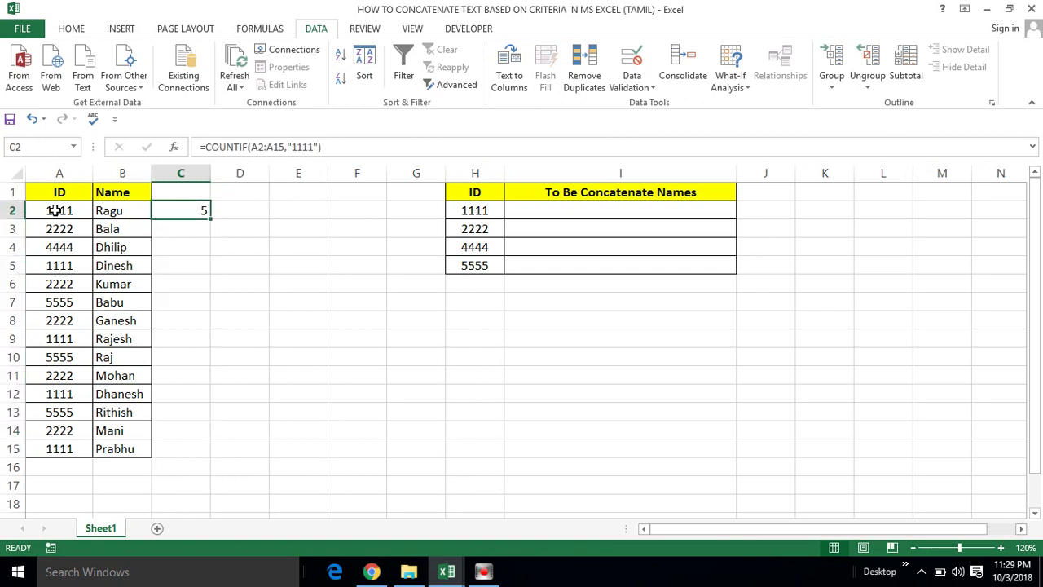
click(55, 210)
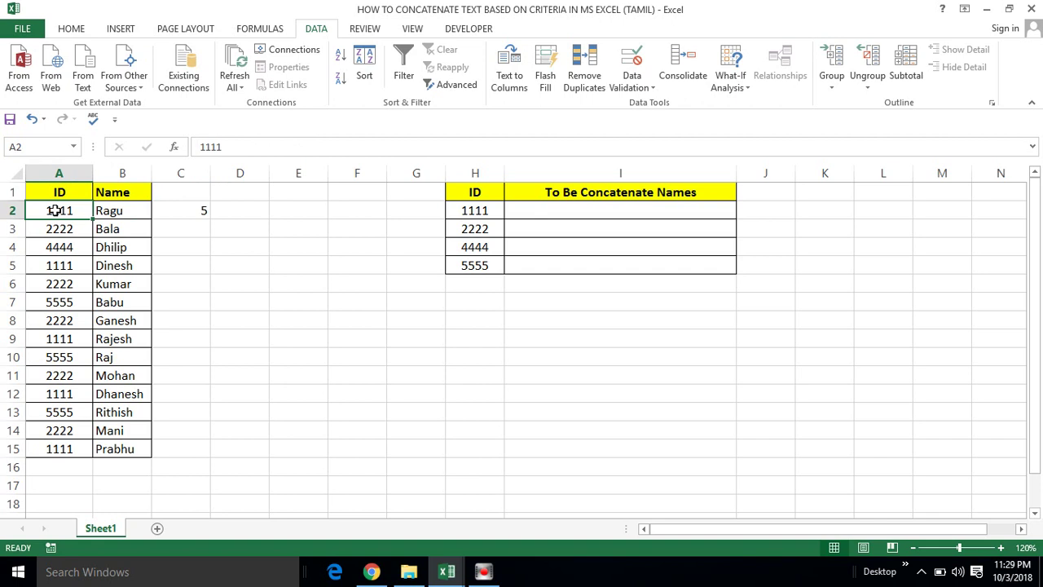
ctrl+click(53, 265)
ctrl+click(51, 339)
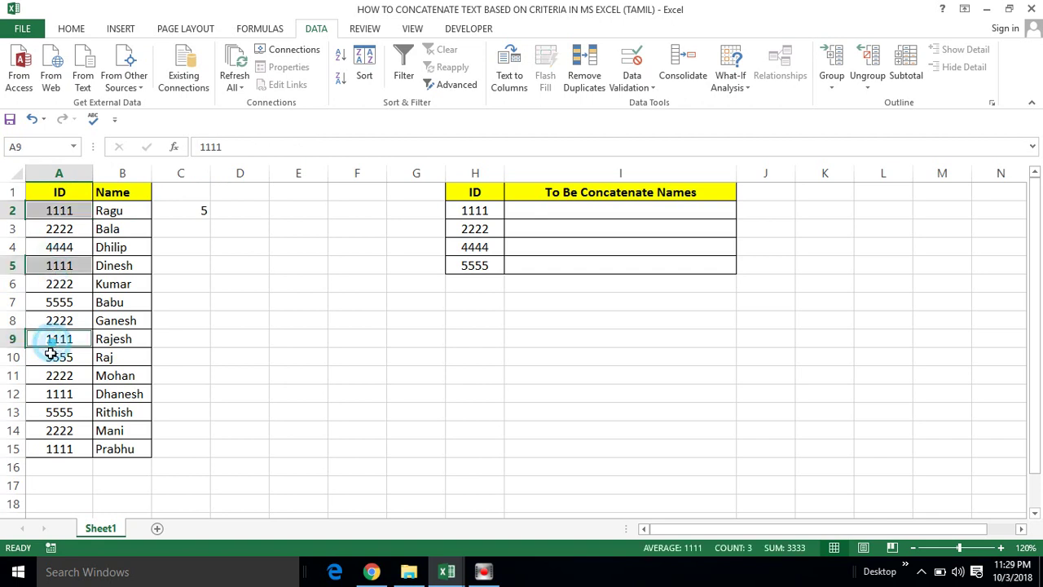
ctrl+click(52, 393)
ctrl+click(53, 449)
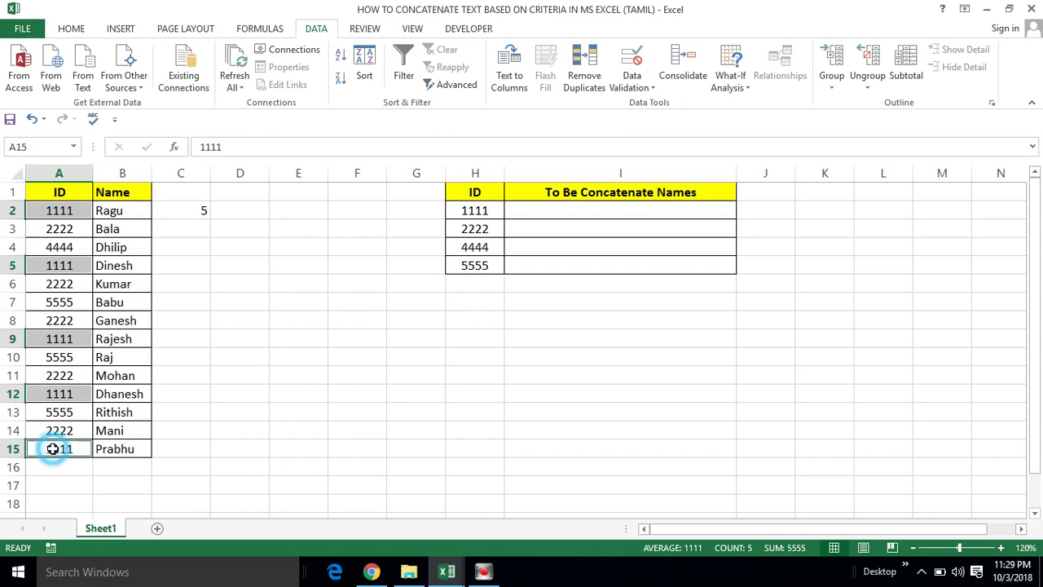
click(193, 209)
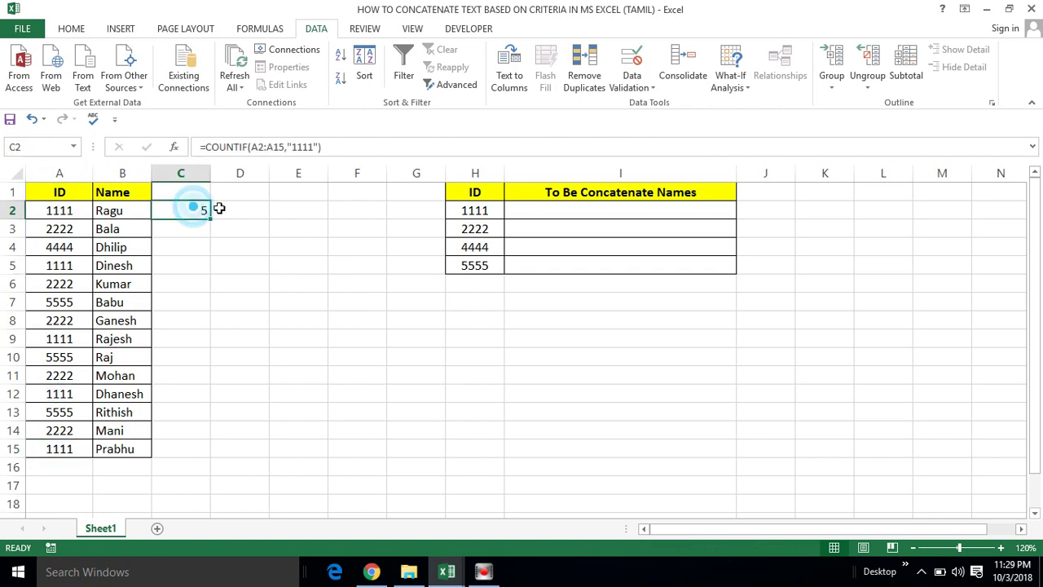
click(232, 210)
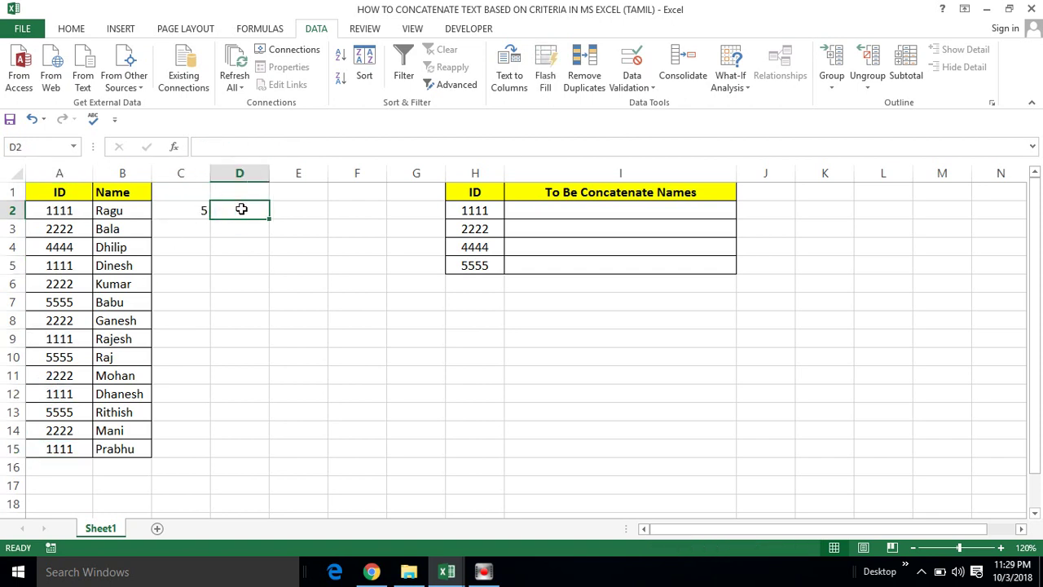
click(199, 211)
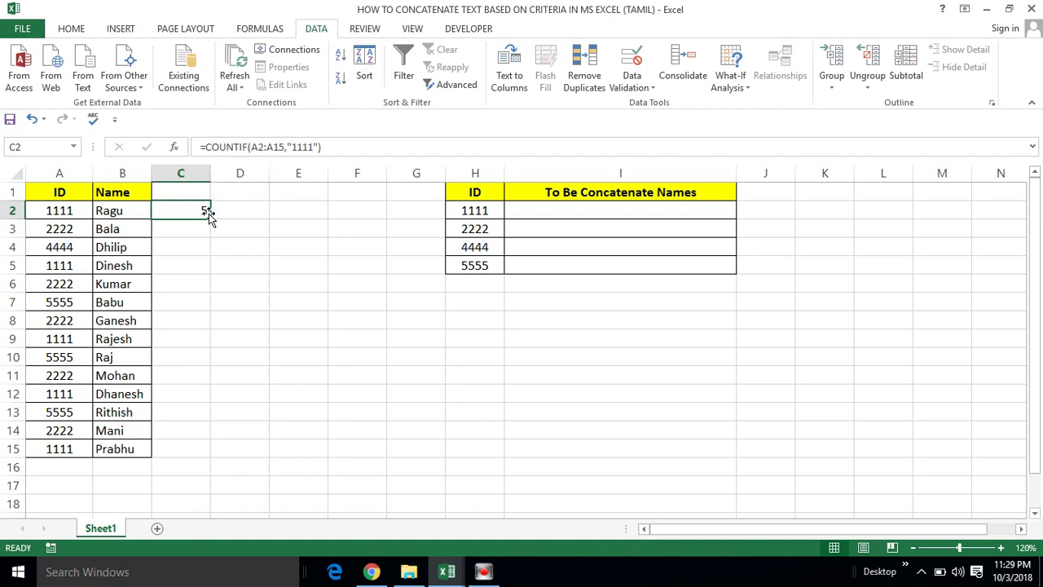
- Enter 25, 24, 35, 25 and 13 into C2, C5, C9, C12 and C15
text(25)
key(Return)
key(Return)
key(Return)
text(24)
key(Return)
key(Return)
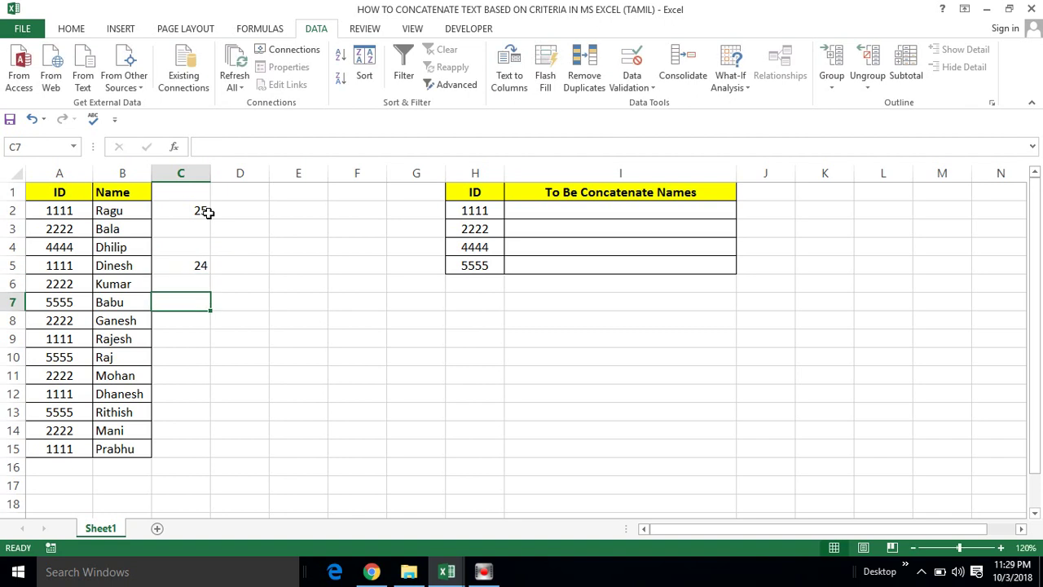
key(Return)
key(Return)
text(35)
key(Return)
key(Return)
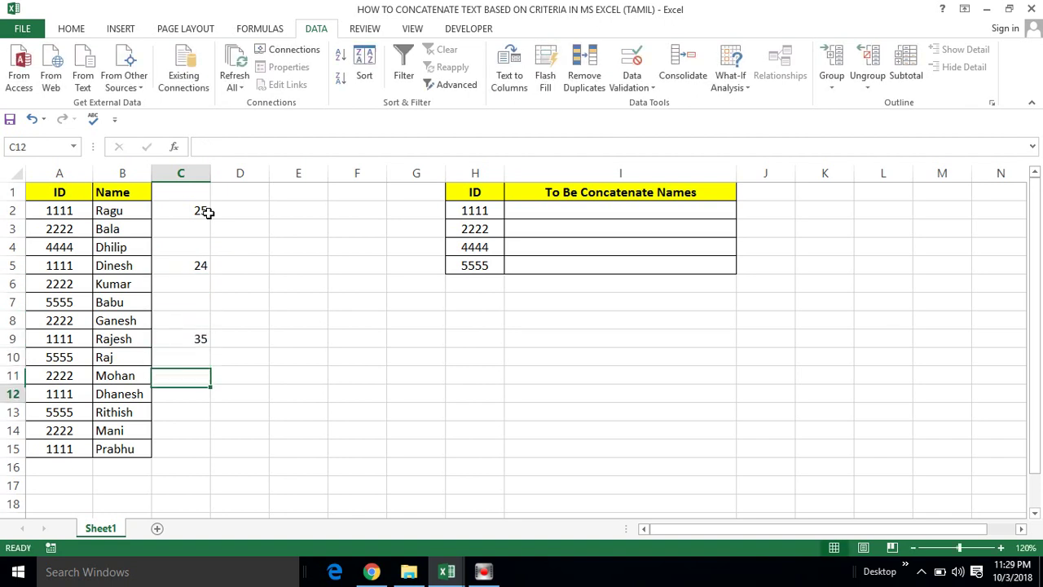
key(Return)
key(Return)
key(Up)
text(25)
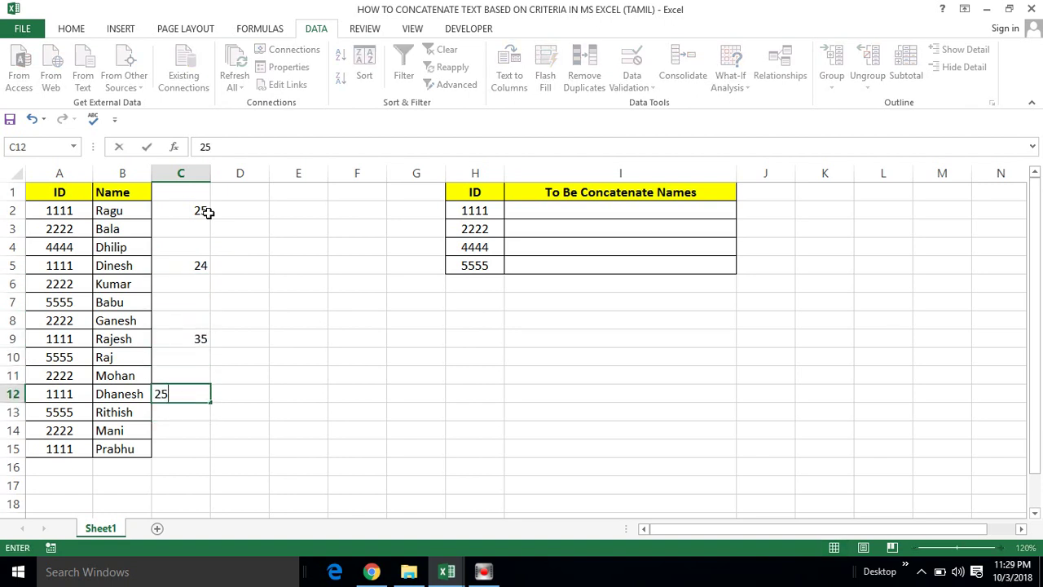
key(Return)
key(Down)
key(Down)
key(Down)
key(Up)
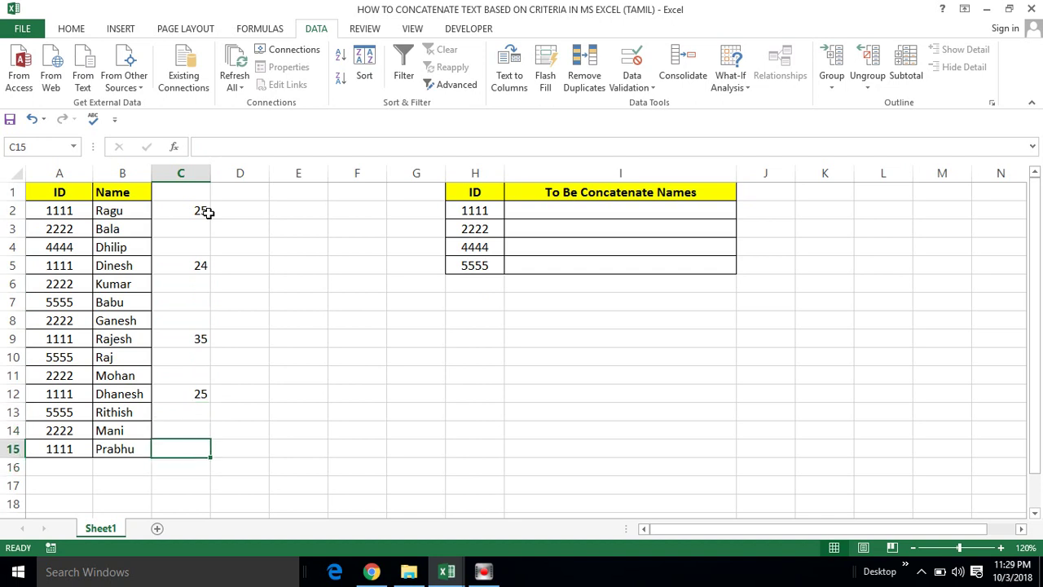
text(13)
key(Return)
- Move to cell E3 for a trial formula
key(Up)
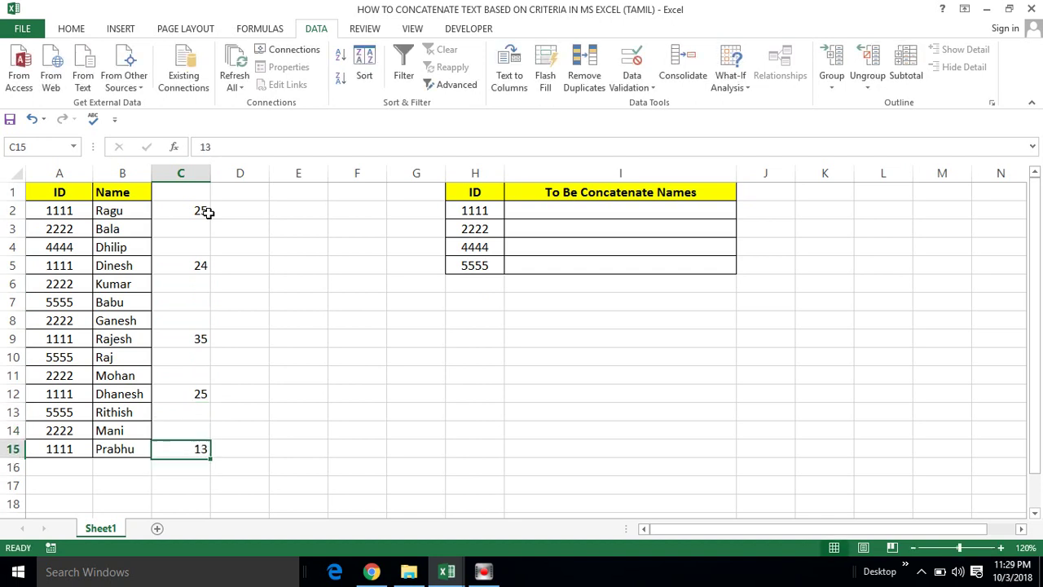
key(Right)
key(Right)
key(ctrl+Up)
key(Down)
key(Down)
- Enter =SUMIF(A2:A15,"1111",C2:C15) in E3 to total ID 1111's values, giving 122
text(=)
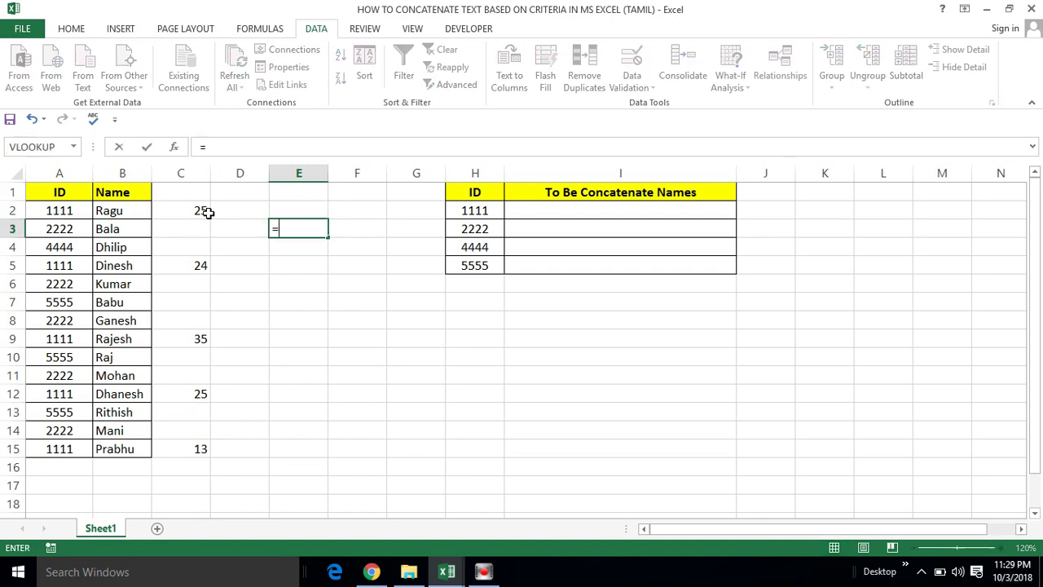
text(sumi)
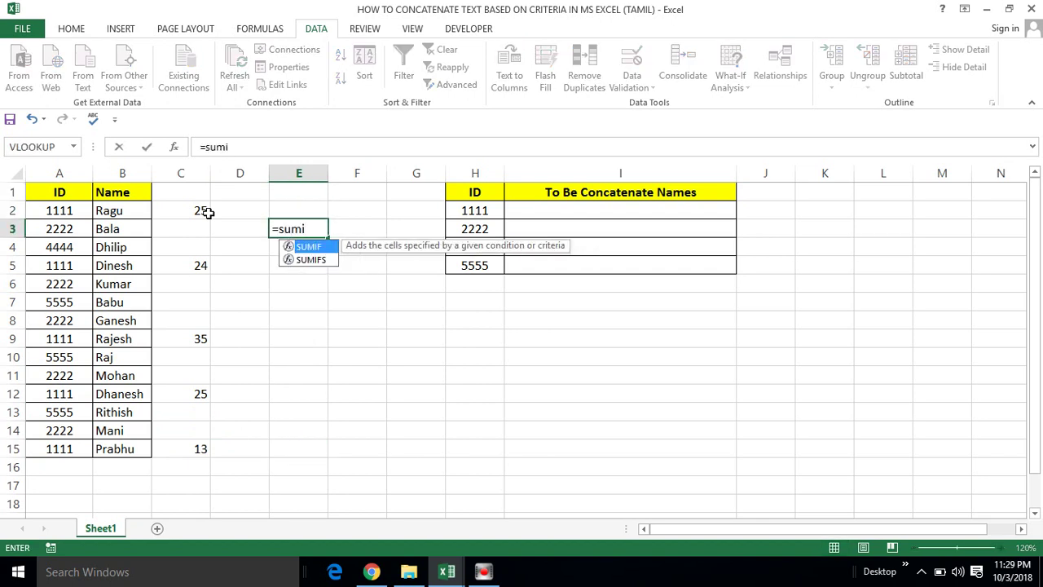
key(Tab)
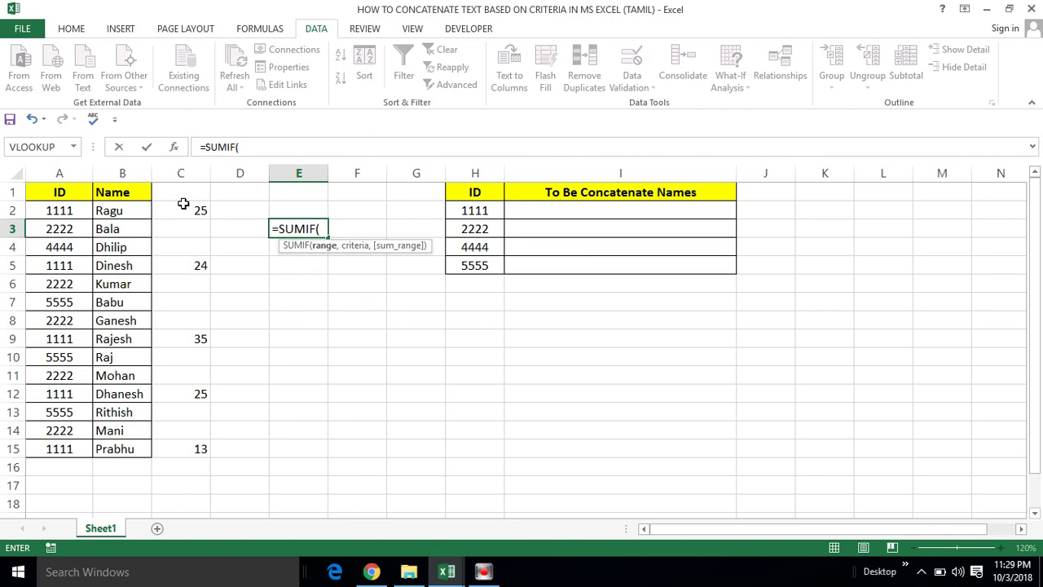
click(68, 210)
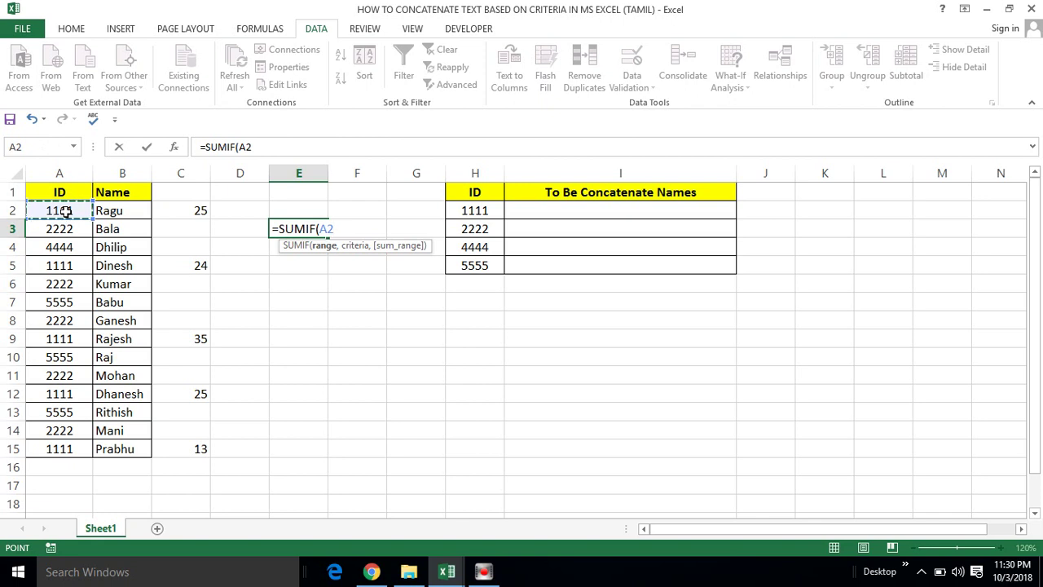
key(ctrl+shift+Down)
text(,"1111",)
drag(182, 204, 181, 265)
drag(182, 206, 181, 448)
key(Return)
- Clear the numbers in C2:C15 so the SUMIF result drops to 0
key(Up)
key(Right)
key(Left)
key(Left)
key(Left)
key(Up)
key(Up)
key(Right)
key(Down)
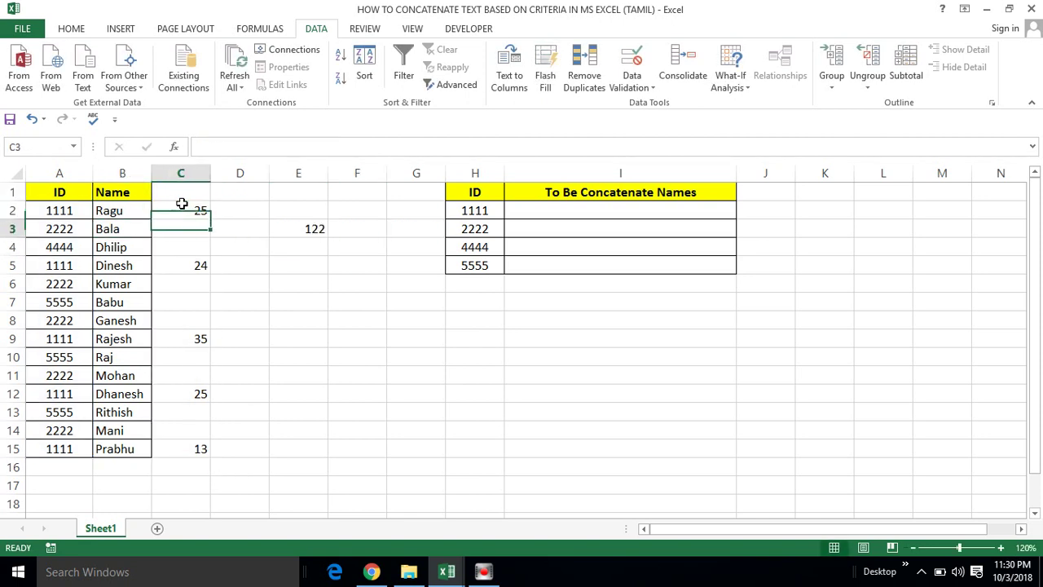
key(shift+Down)
key(shift+Down)
key(shift+Down)
key(shift+Down)
key(shift+Down)
key(shift+Down)
key(shift+Down)
key(shift+Up)
key(shift+Up)
key(shift+Up)
key(shift+Down)
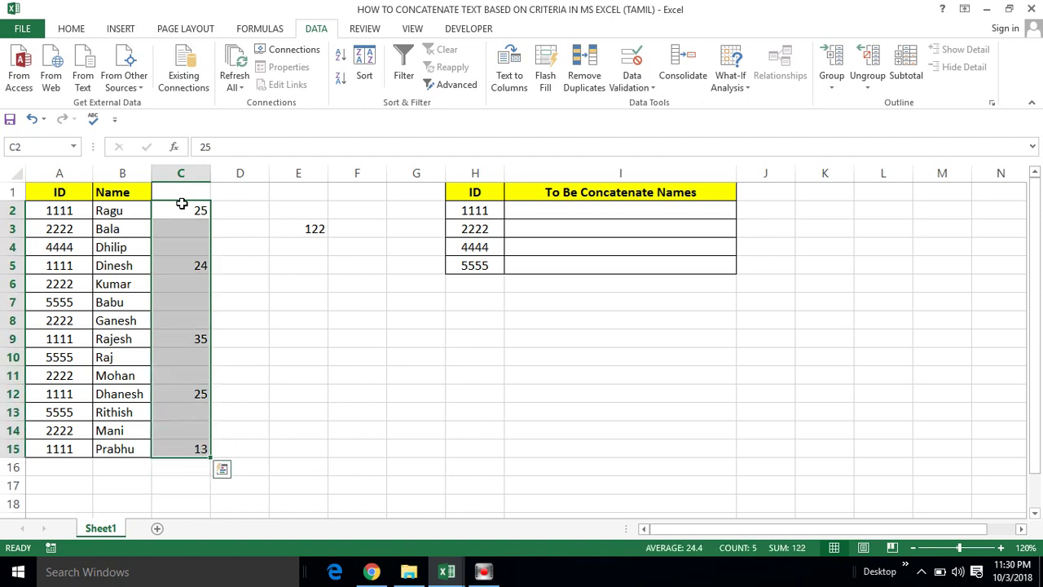
key(Delete)
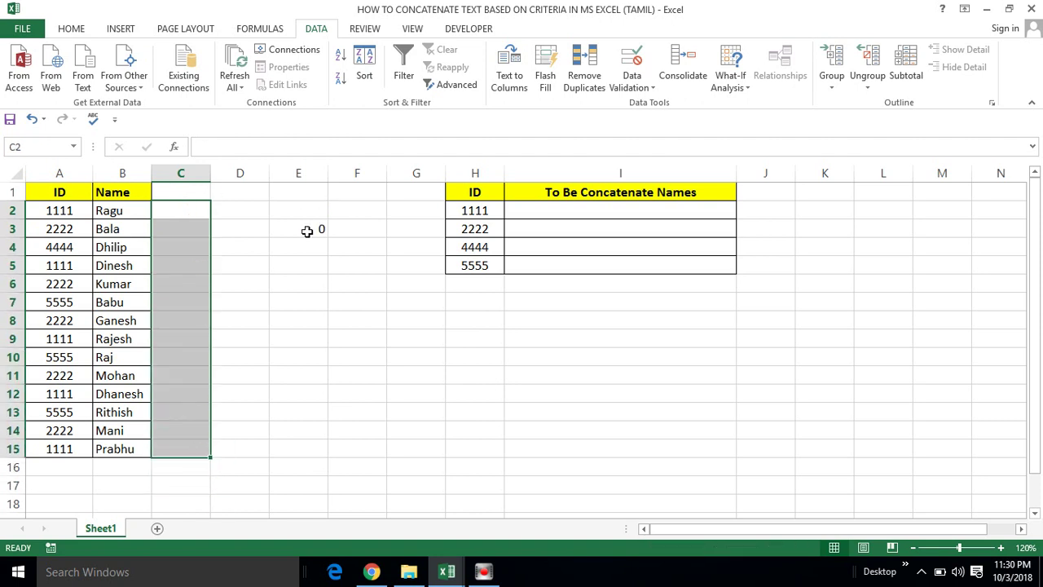
- Delete the trial SUMIF formula from cell E3
click(309, 232)
key(Delete)
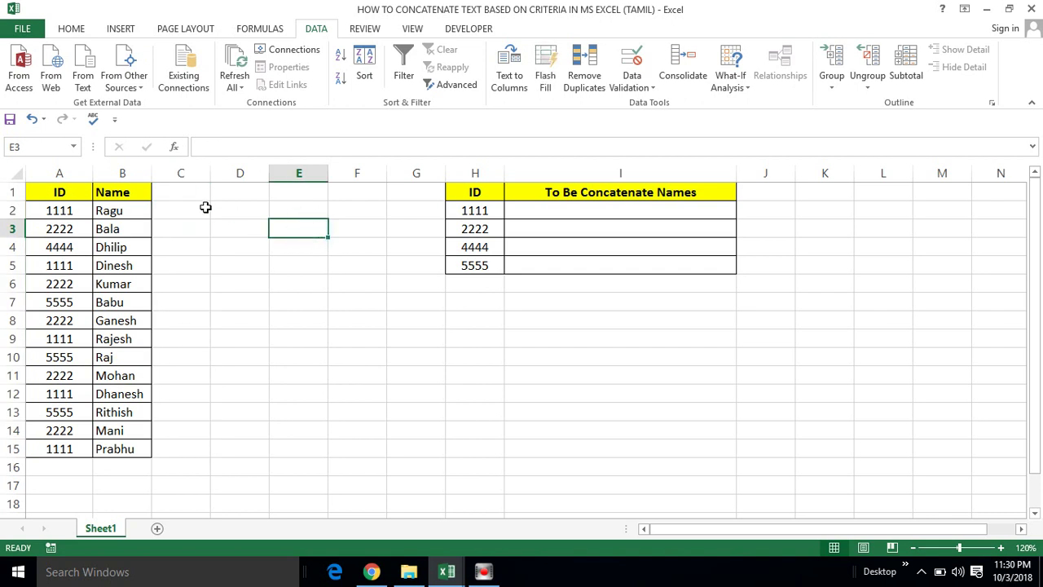
click(198, 210)
click(234, 214)
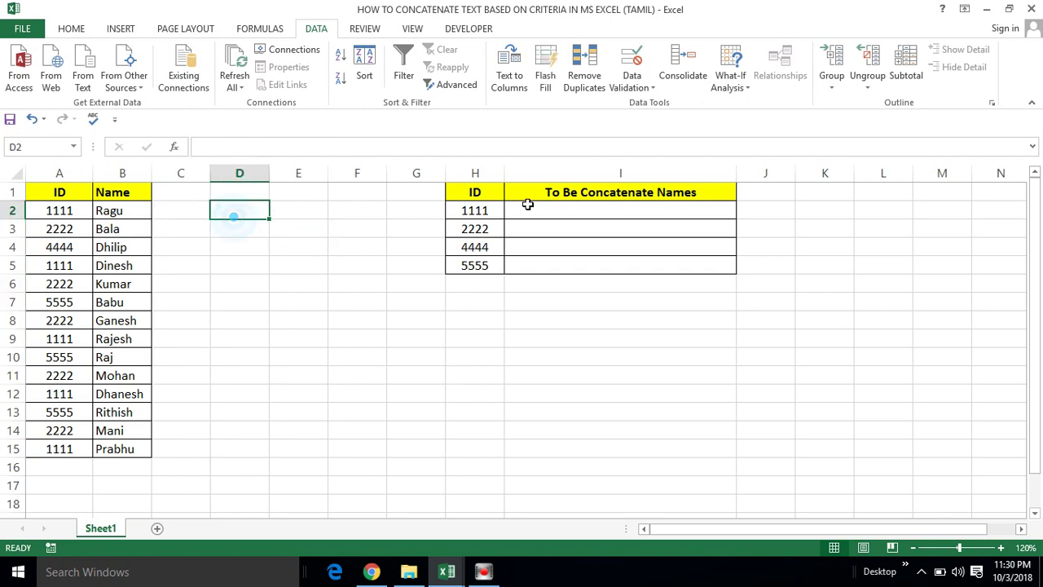
- Open the VBA editor with Alt+F11 and select the ConcatenateIf function code
click(577, 214)
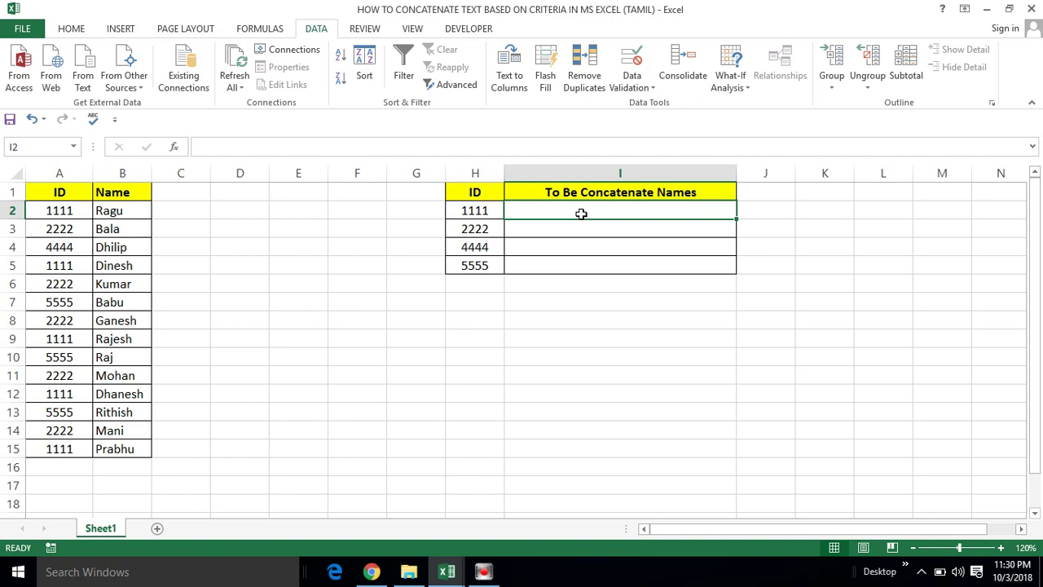
click(344, 415)
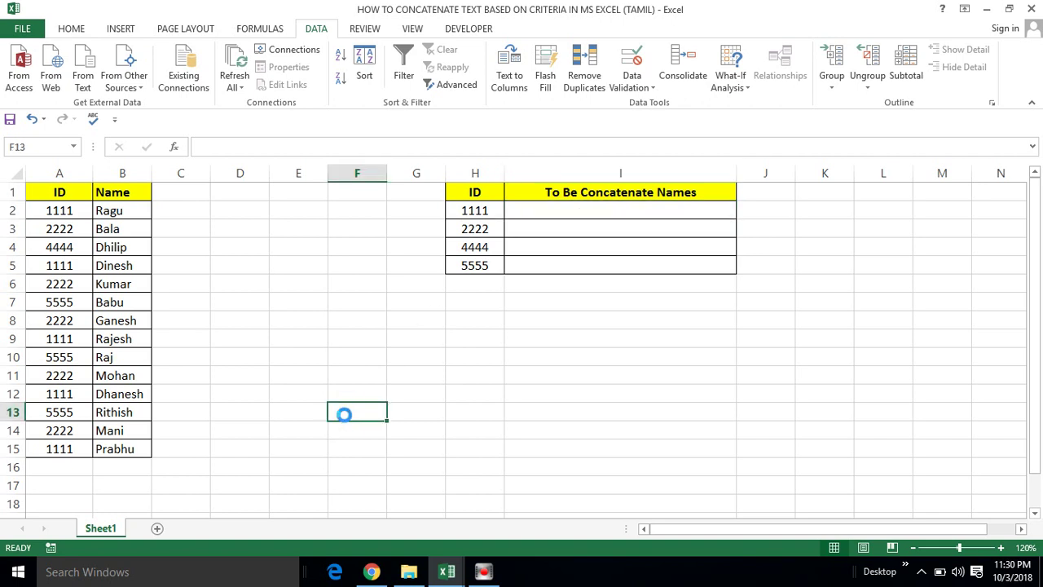
key(alt+F11)
mouse_move(239, 87)
mouse_down()
mouse_move(418, 209)
mouse_move(407, 357)
mouse_up()
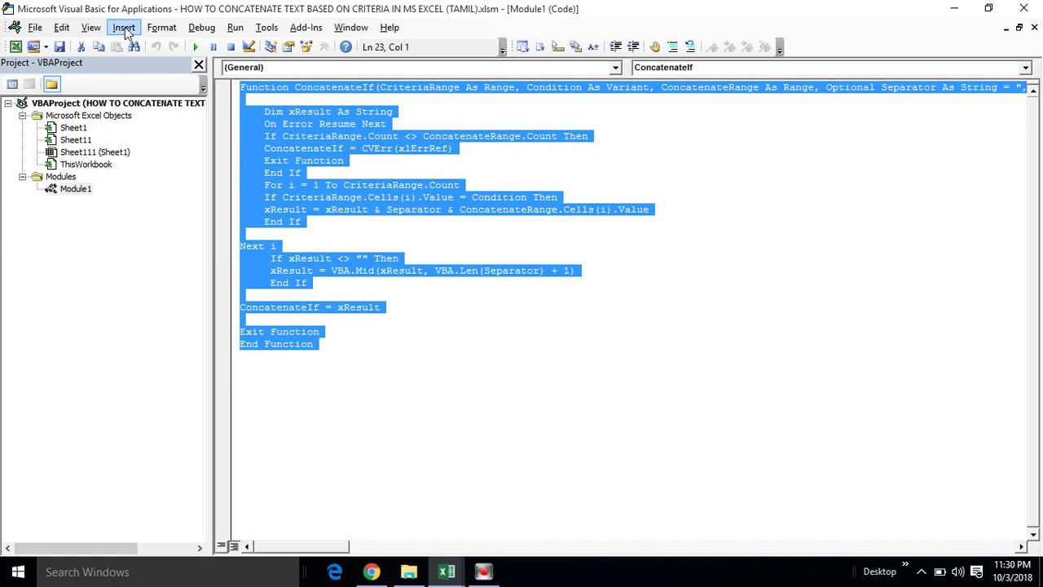
- Inspect Module1's ConcatenateIf code and function name, then switch back to the Excel workbook
click(71, 204)
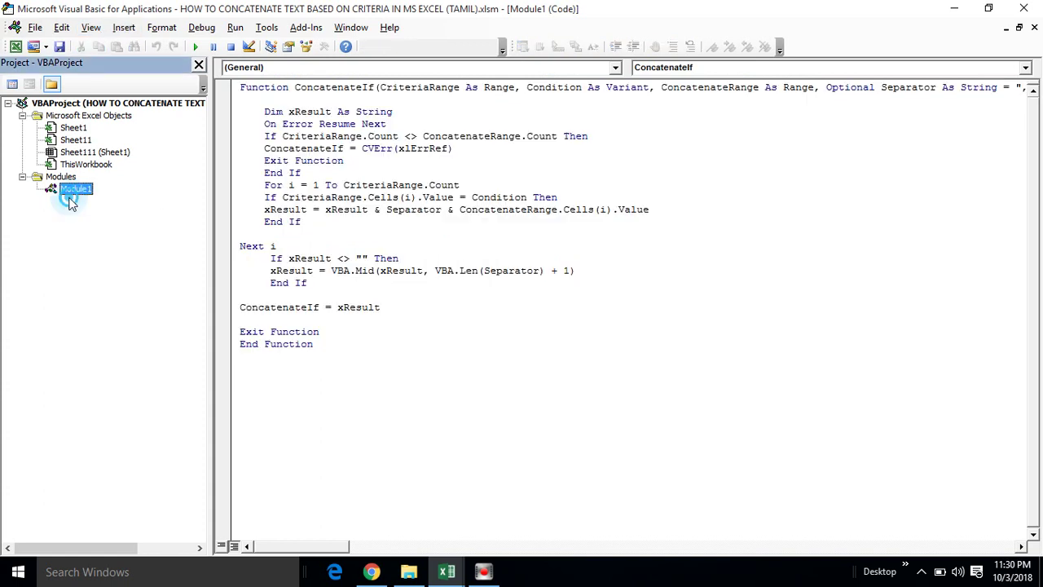
click(264, 136)
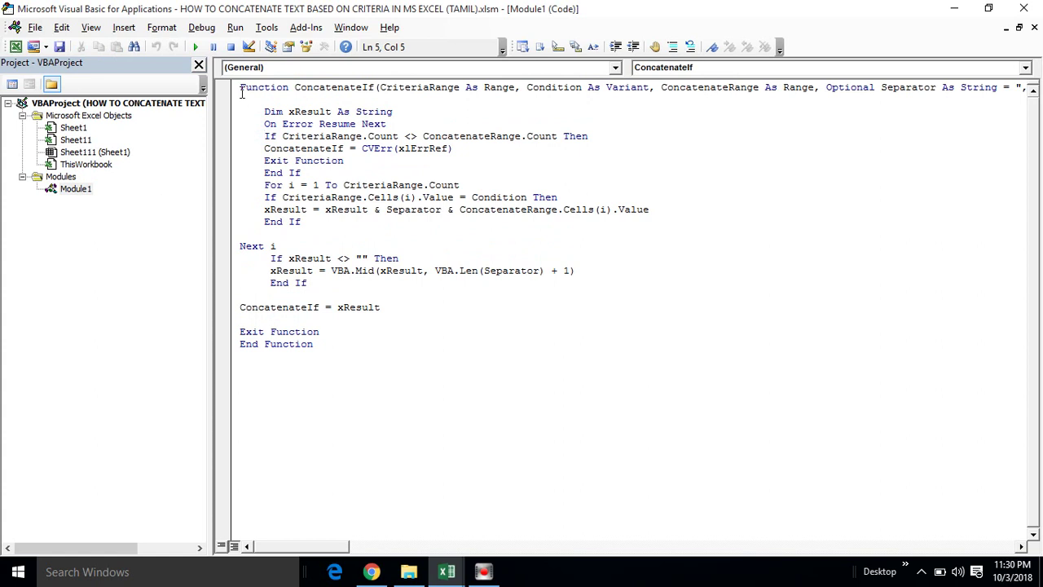
drag(240, 89, 381, 360)
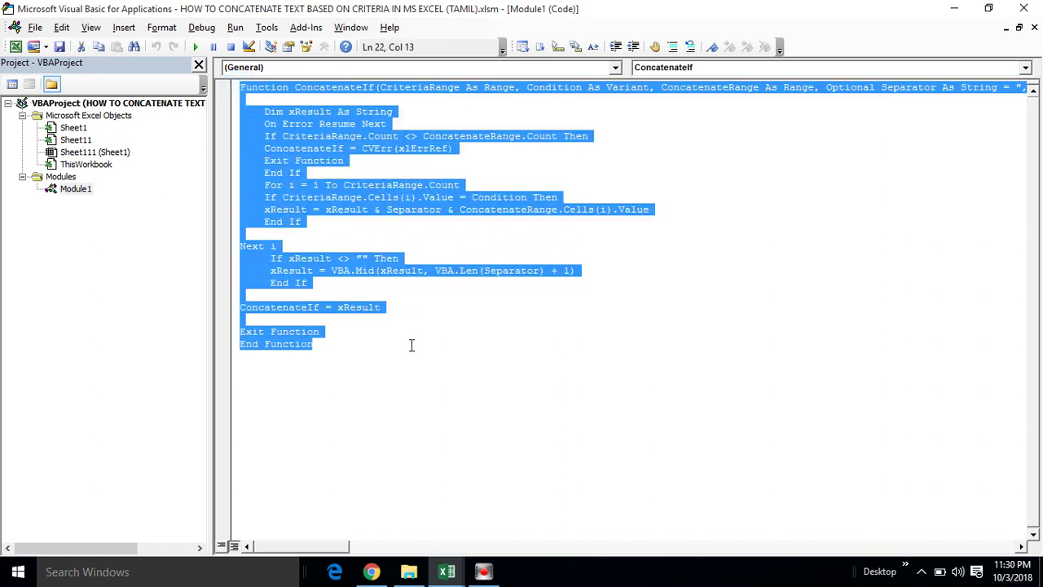
click(381, 360)
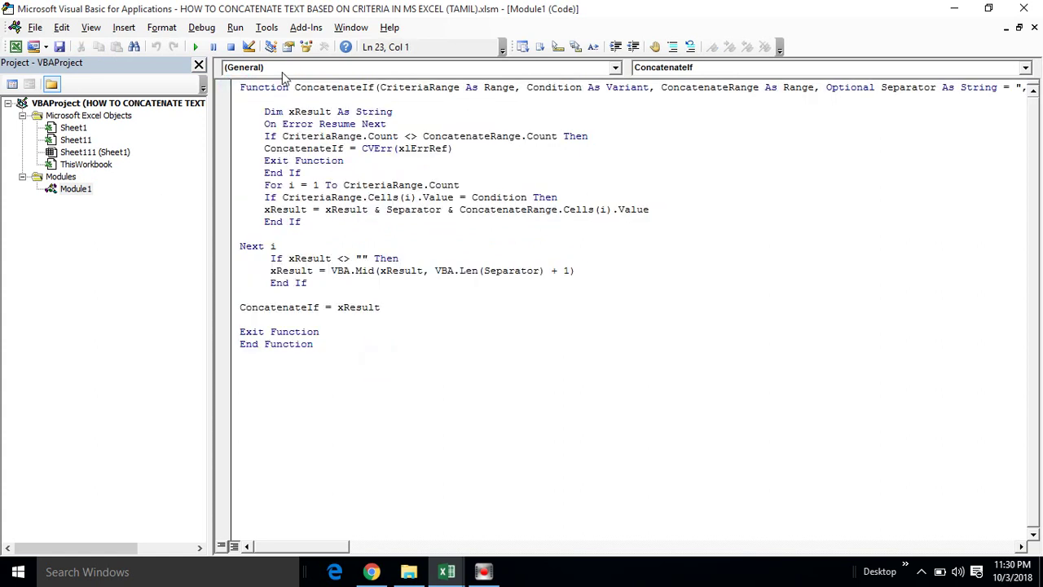
drag(295, 87, 375, 88)
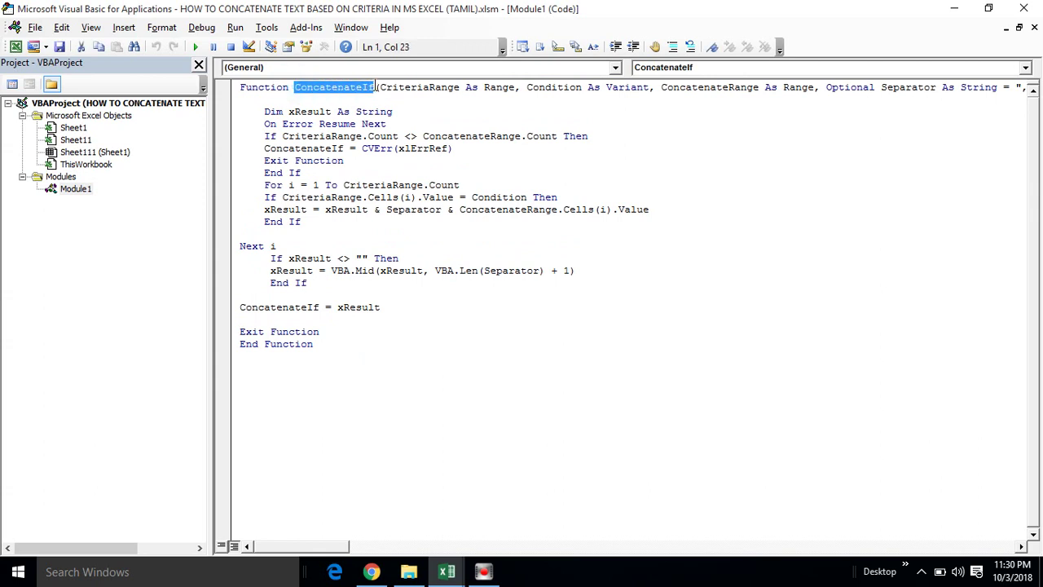
key(alt+Tab)
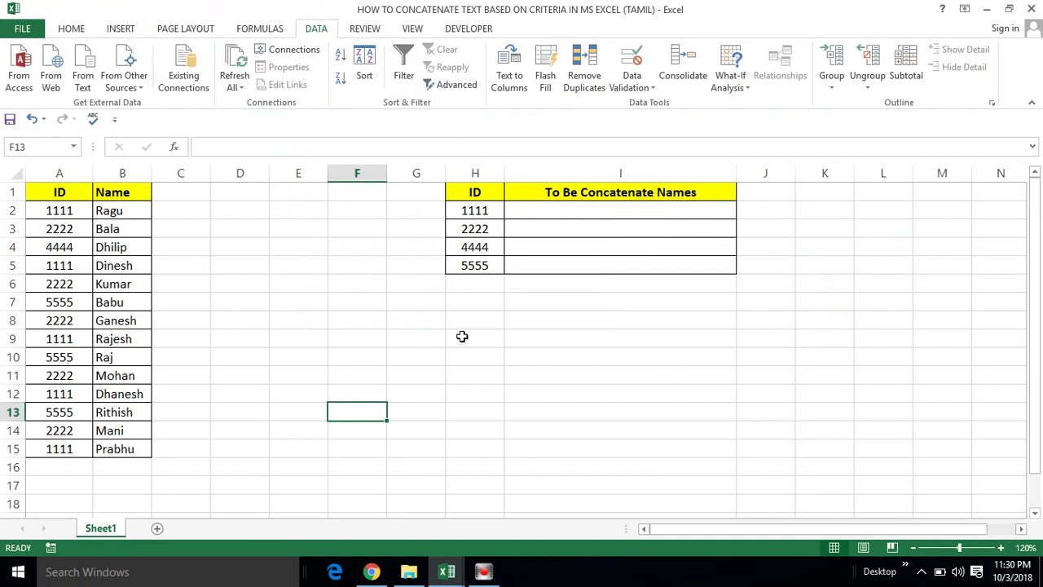
click(461, 336)
key(ctrl+n)
click(345, 220)
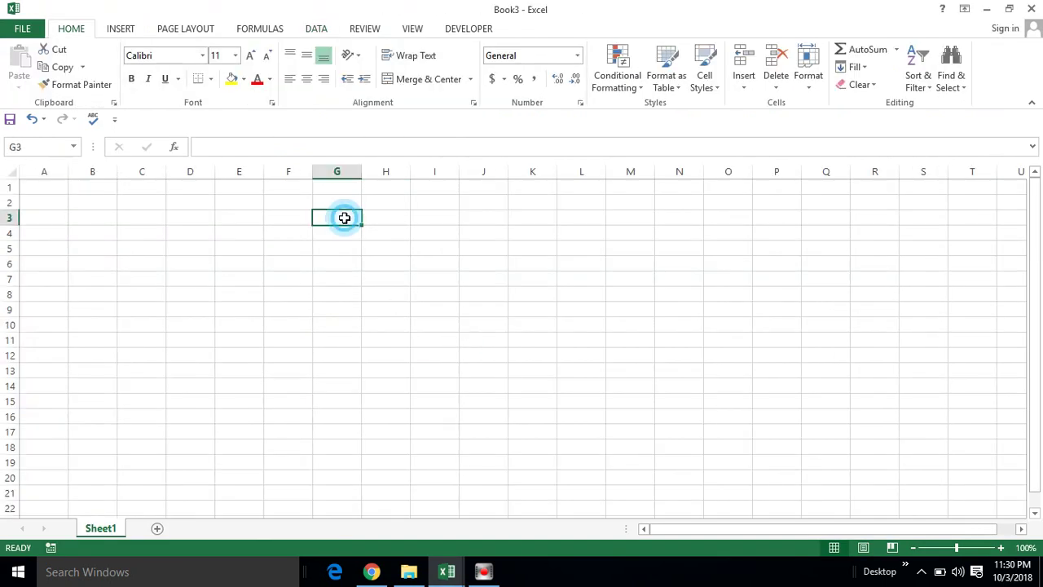
text(=conc)
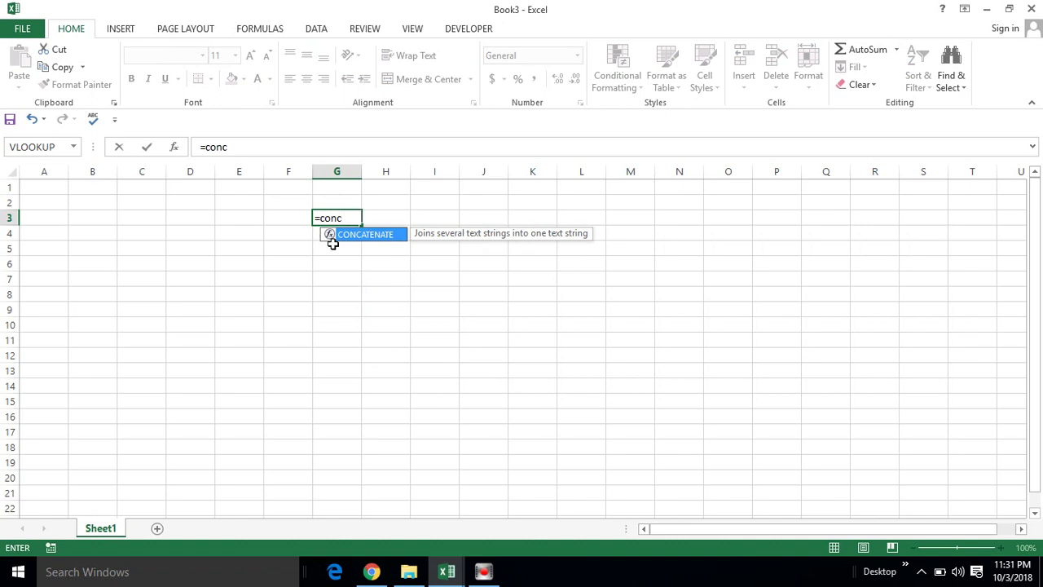
click(355, 244)
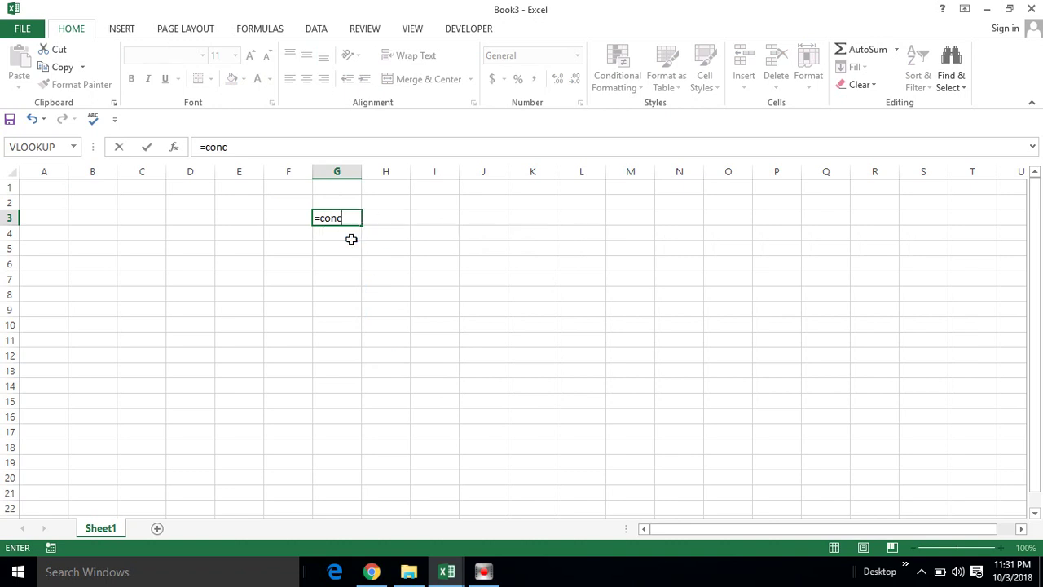
click(549, 280)
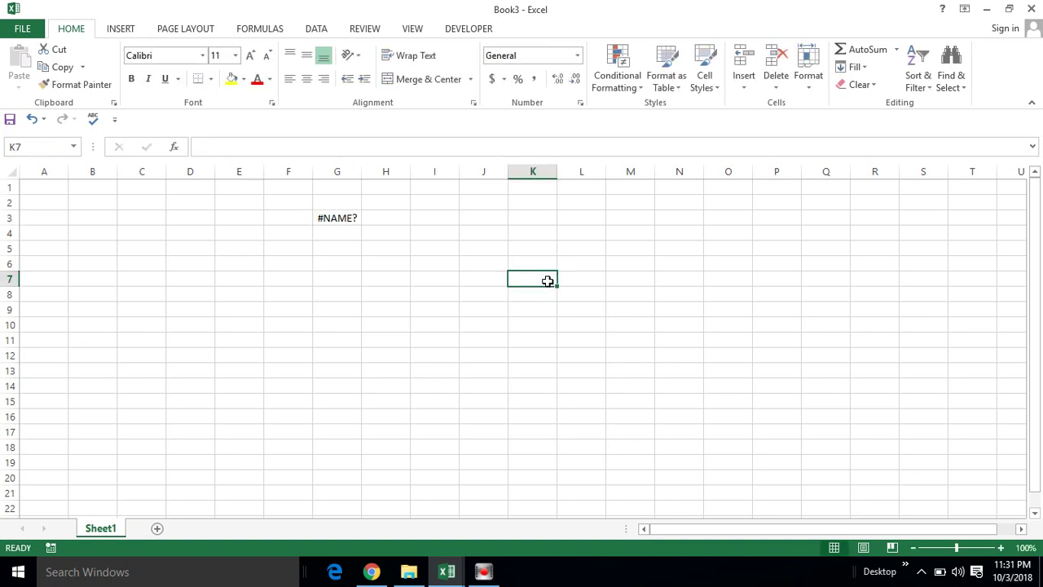
click(1031, 8)
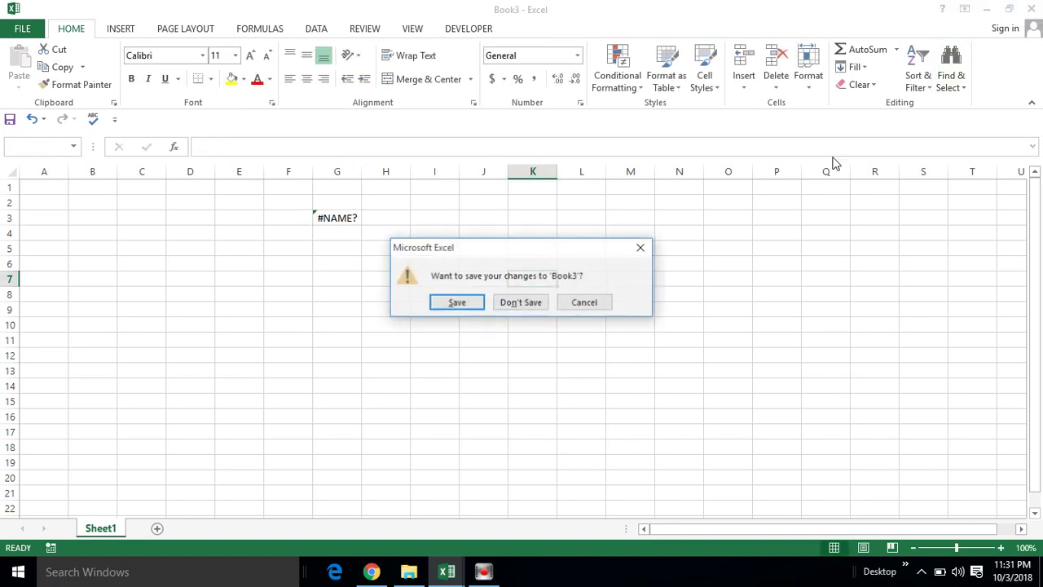
click(536, 303)
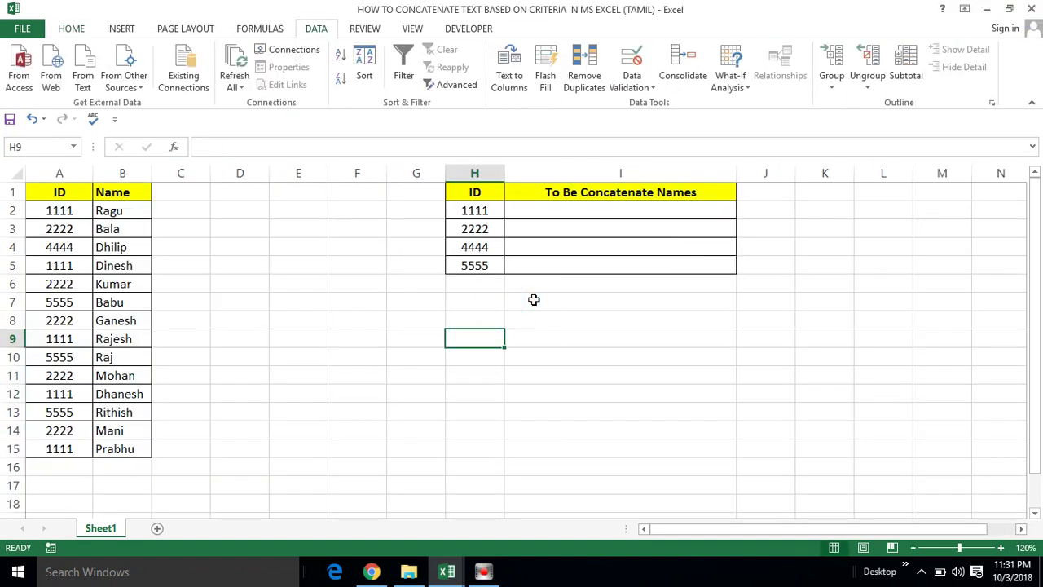
click(345, 332)
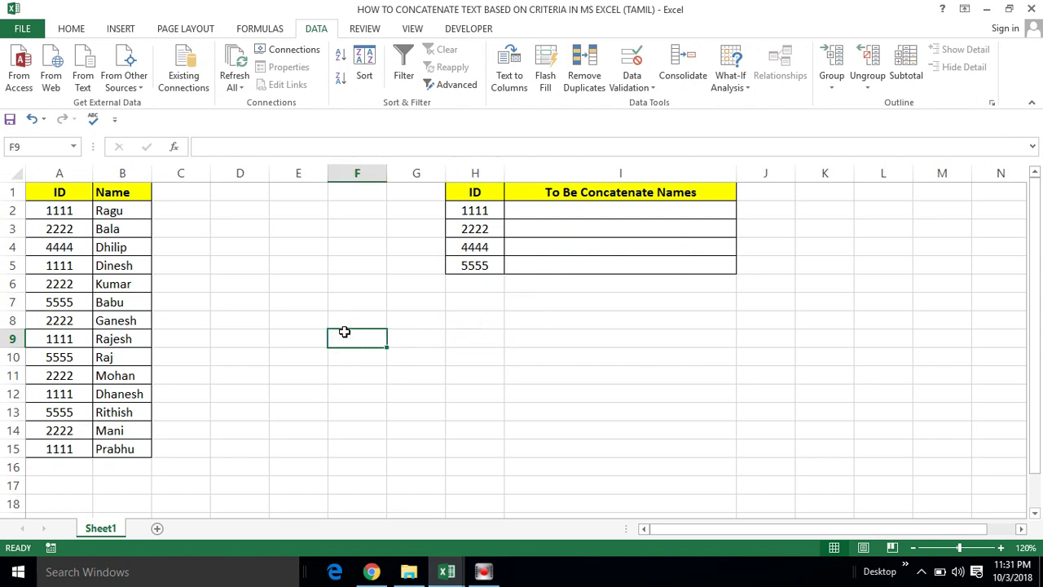
click(345, 332)
key(alt+F11)
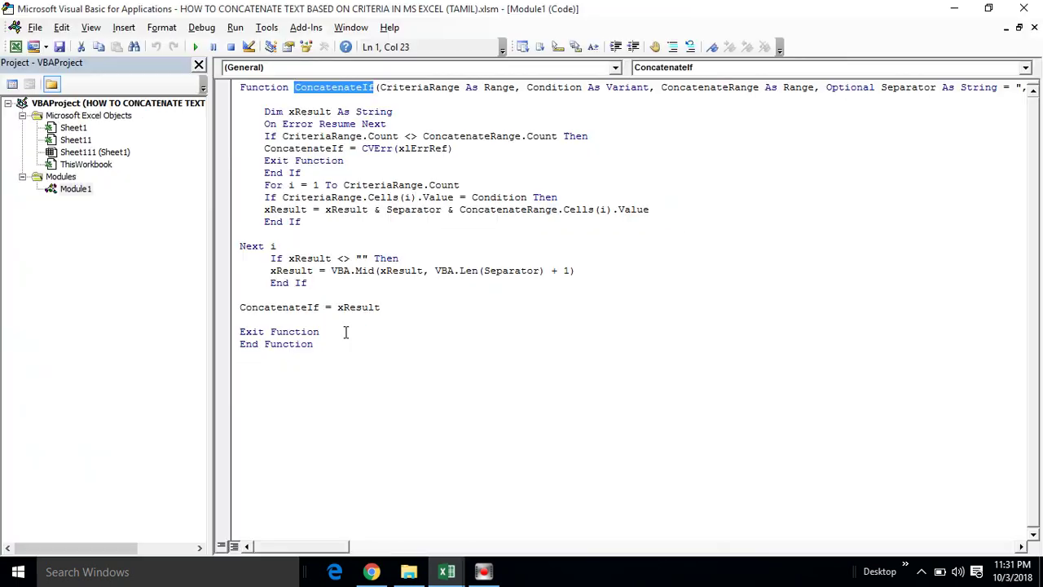
click(361, 313)
key(alt+F11)
click(361, 315)
text(=)
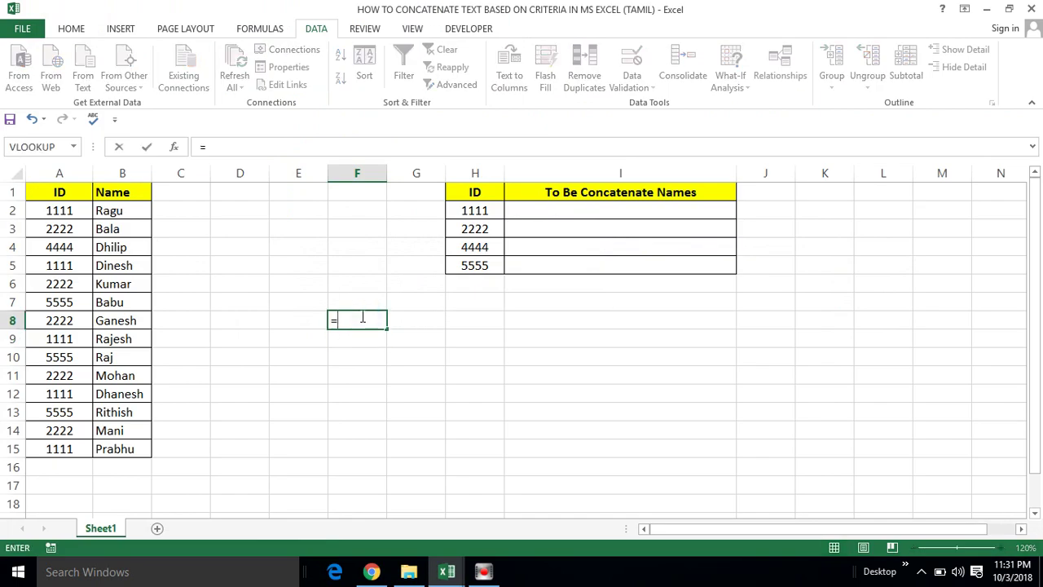
text(conc)
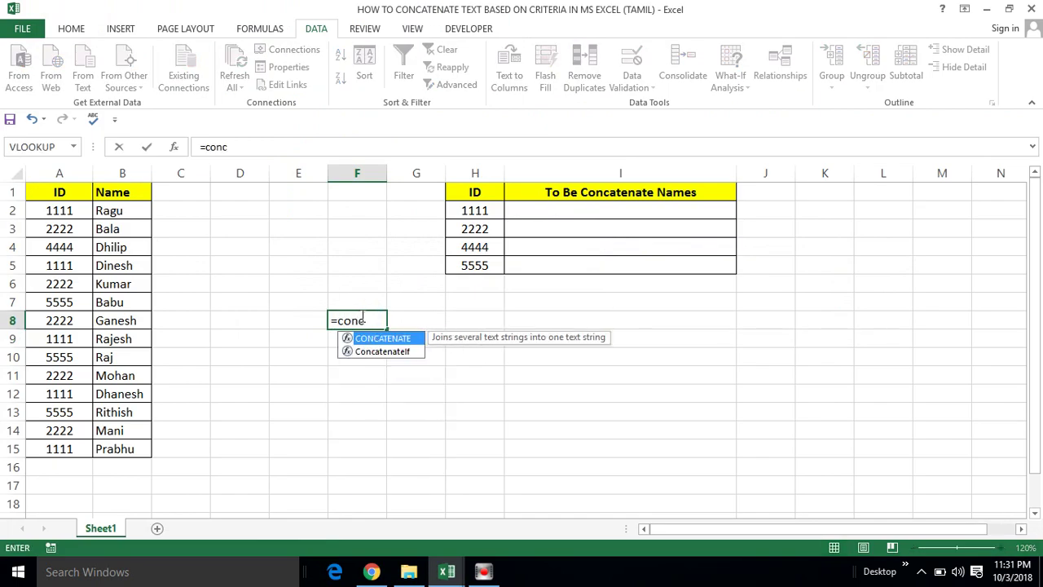
key(Down)
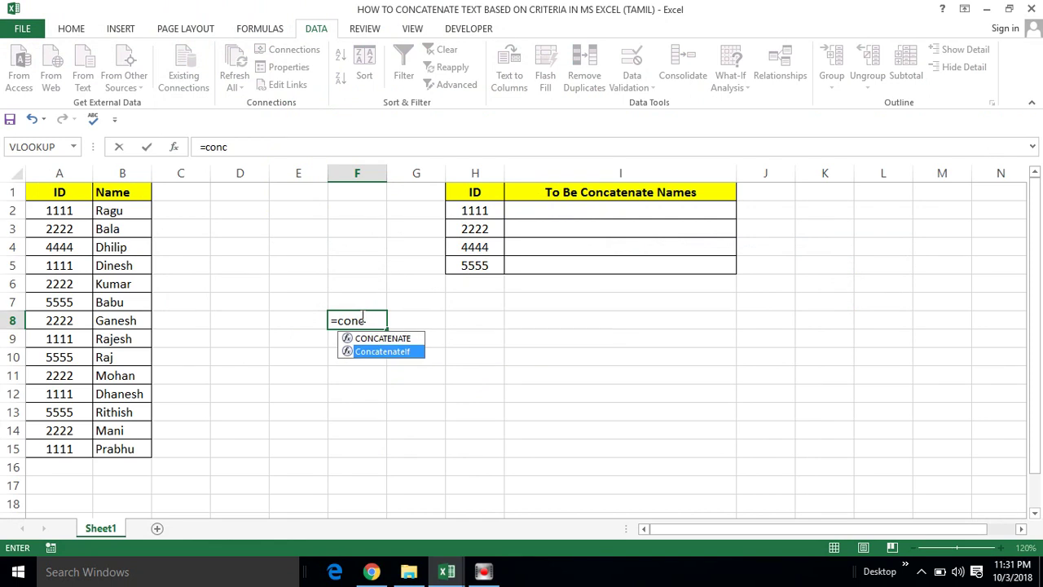
key(Escape)
key(ctrl+Return)
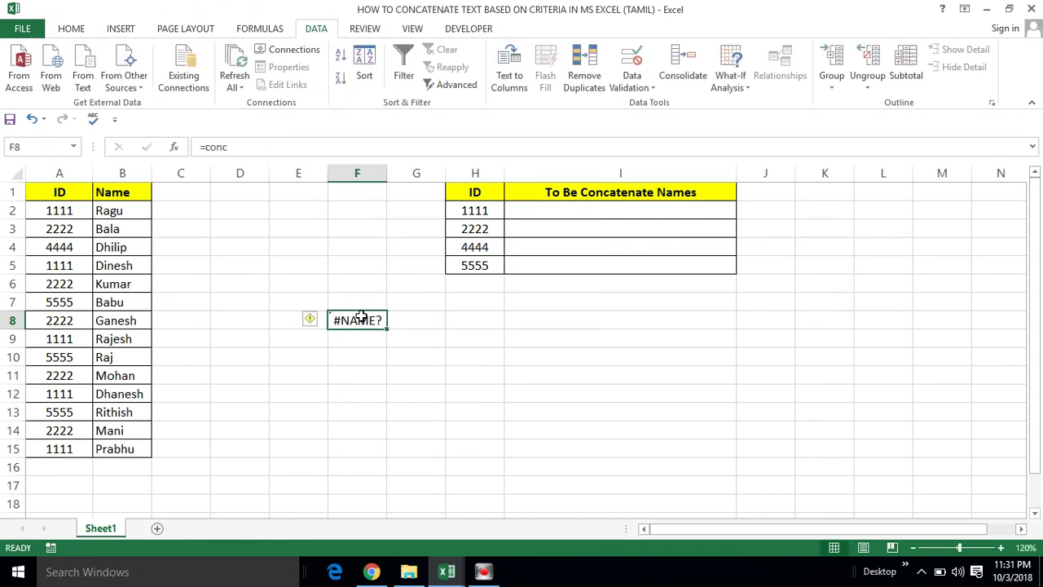
key(Delete)
key(Right)
key(Right)
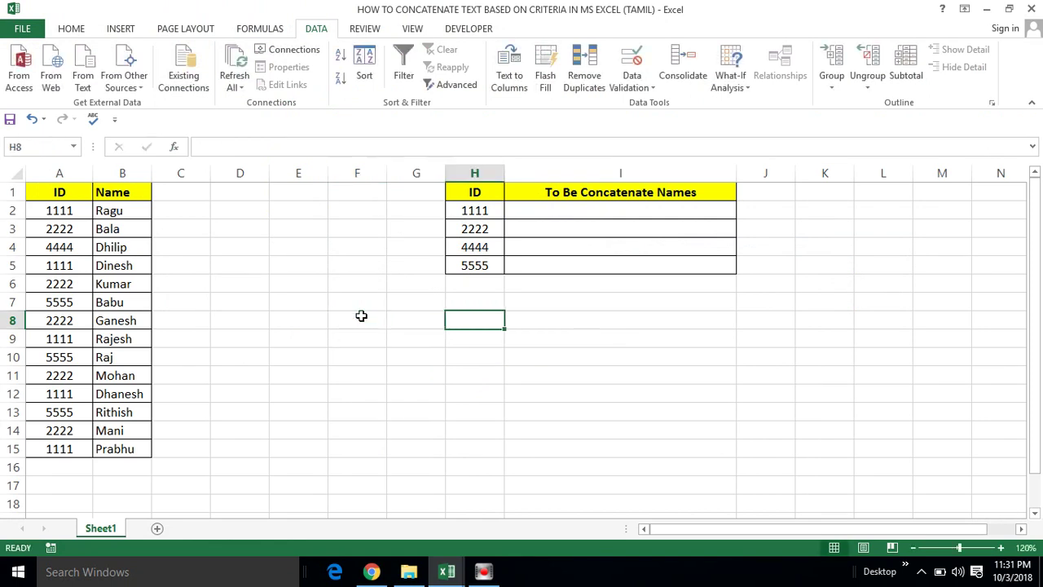
key(Right)
key(ctrl+Up)
- Enter =ConcatenateIf(A1:A18,H2,B1:B18,", ") in I2 to list ID 1111's names
key(Down)
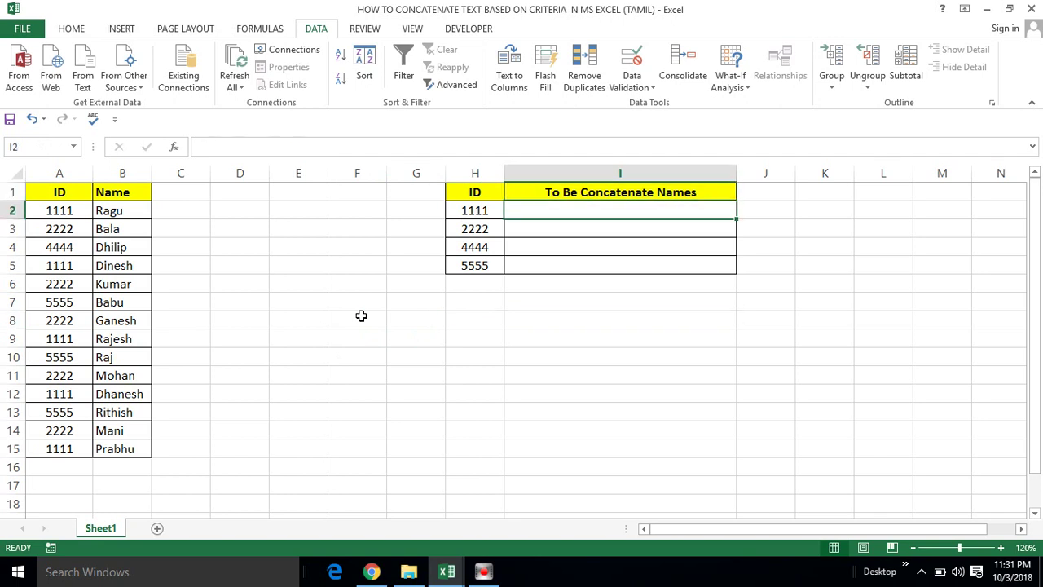
text(=)
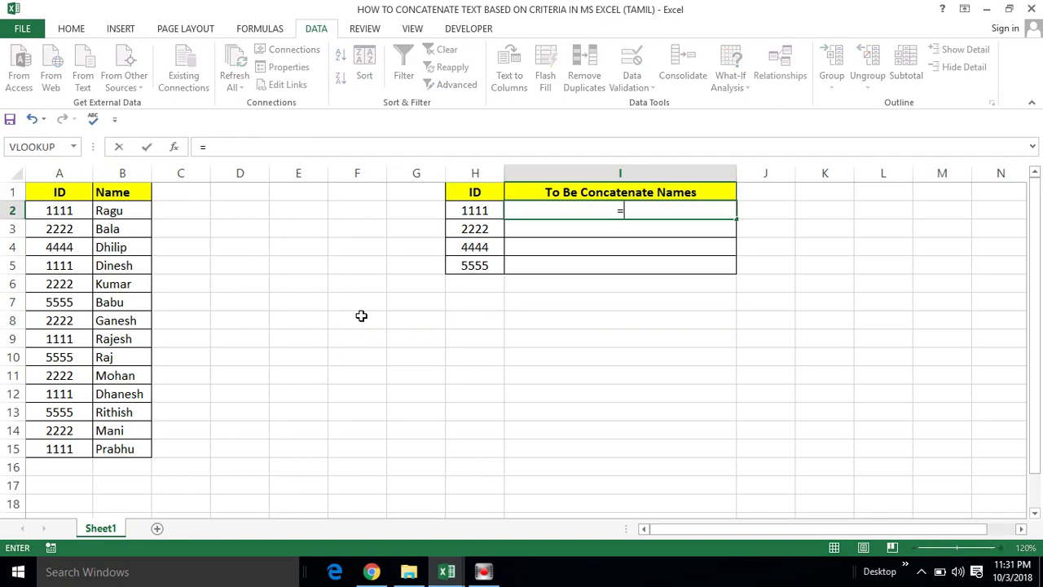
text(conc)
key(Down)
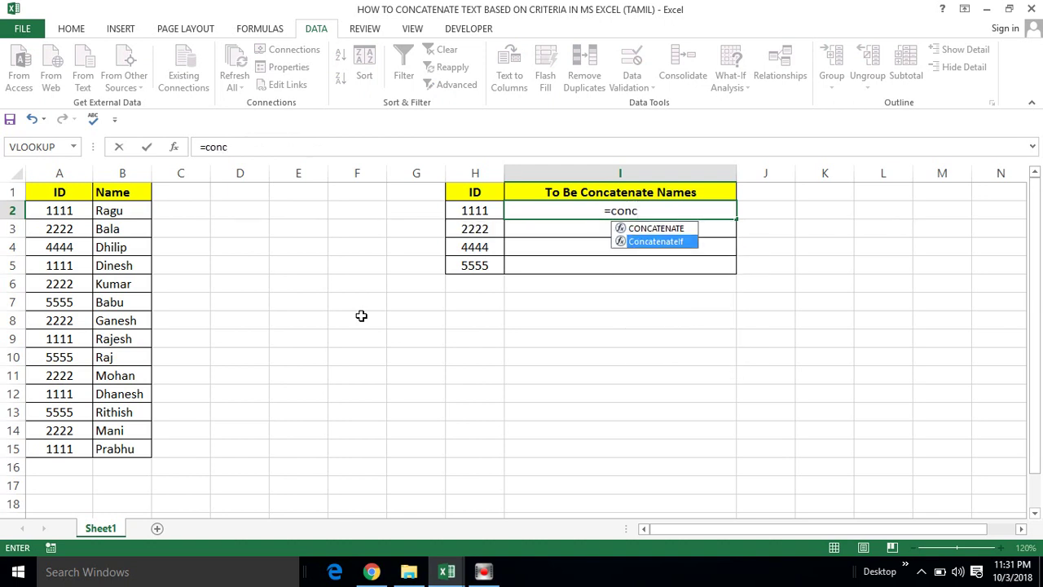
key(Tab)
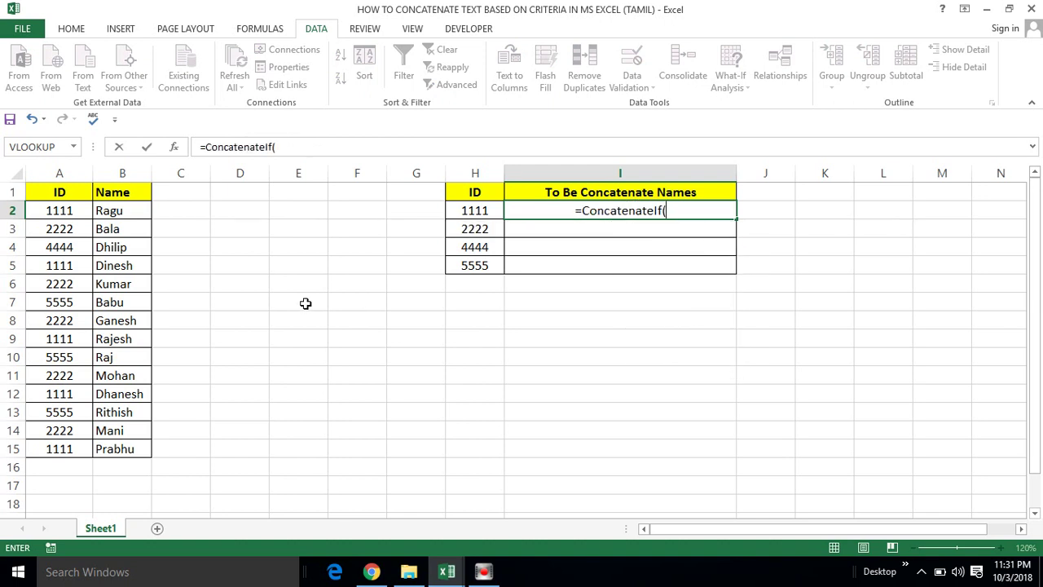
click(59, 191)
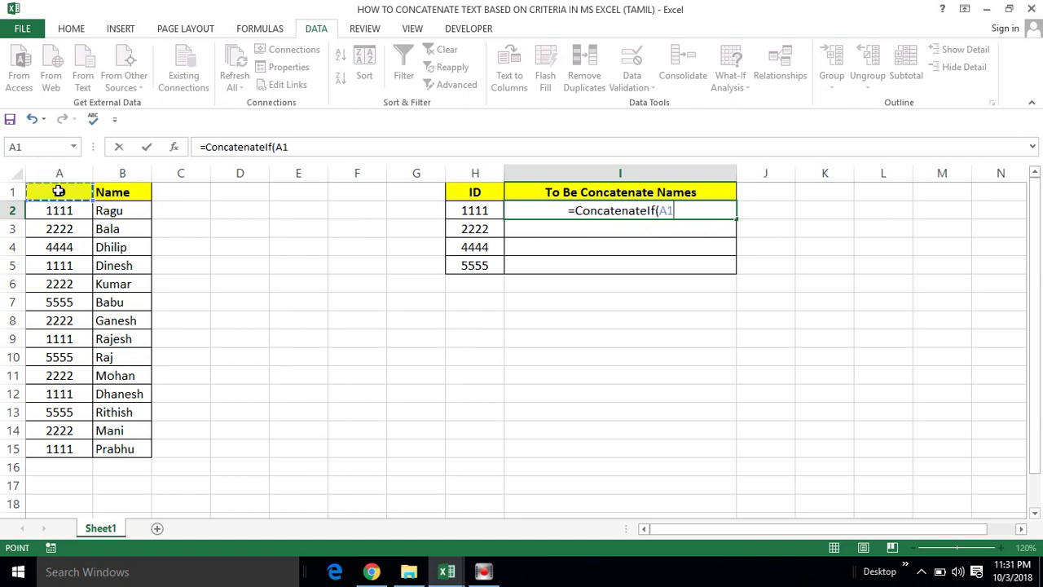
drag(59, 191, 58, 504)
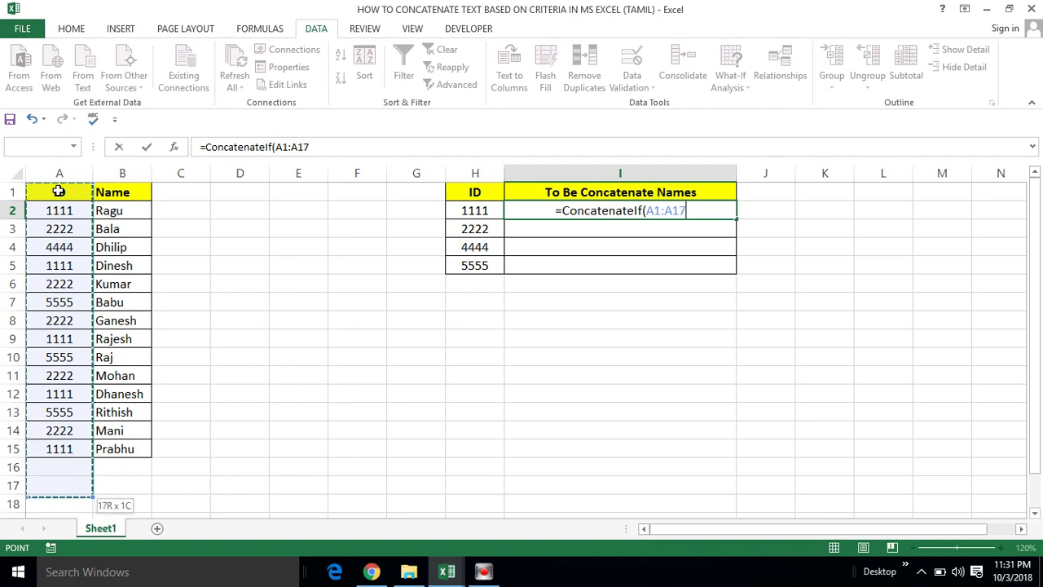
text(,)
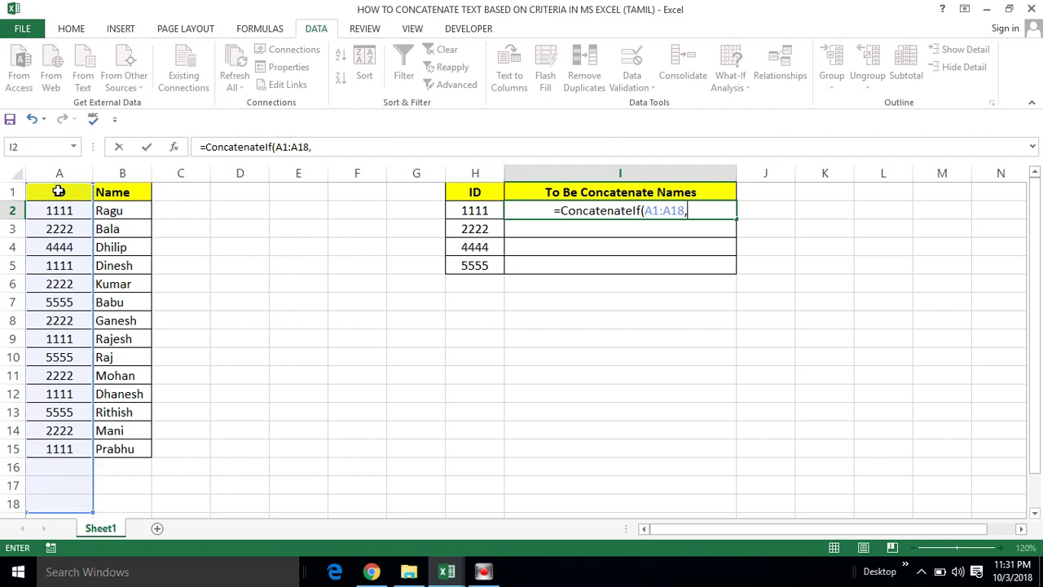
click(463, 210)
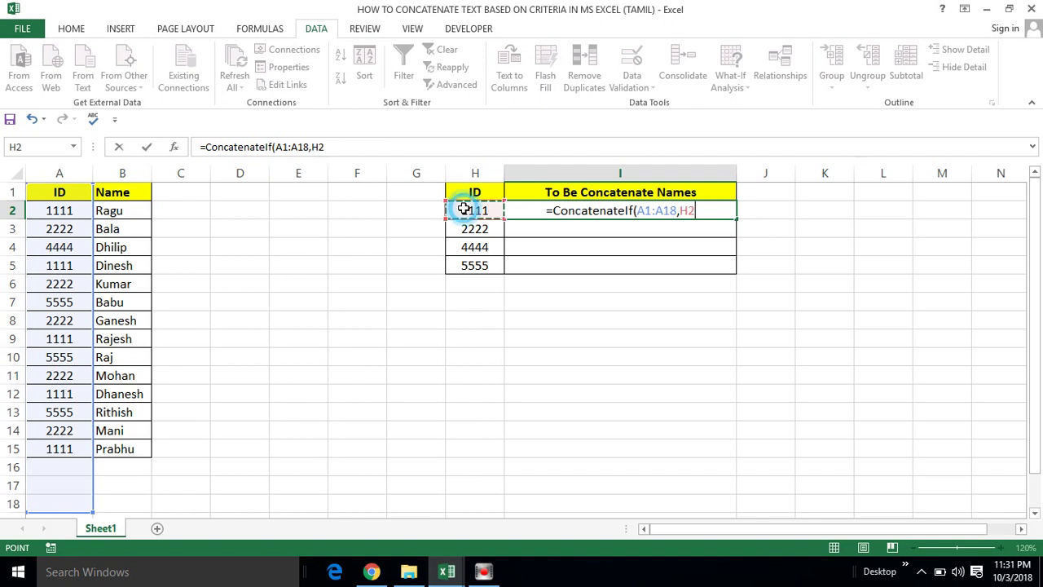
text(,)
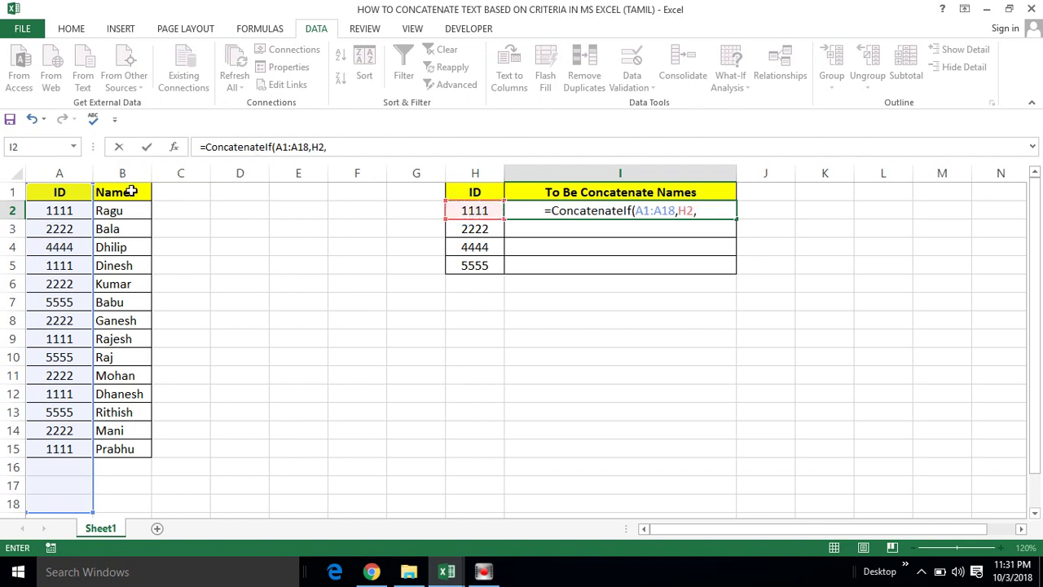
click(130, 192)
mouse_move(130, 191)
mouse_down()
mouse_move(153, 514)
mouse_move(151, 493)
mouse_up()
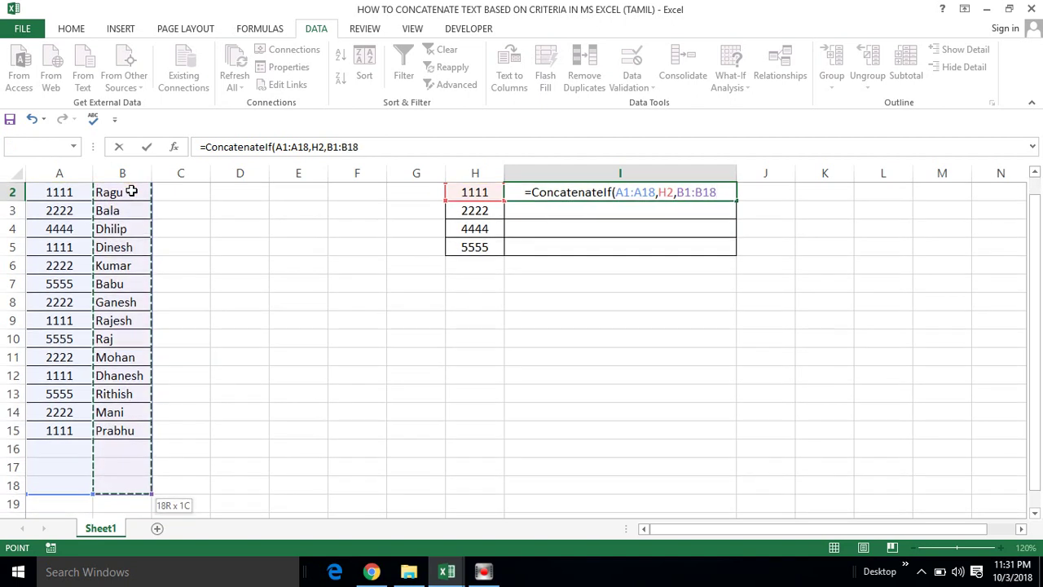
text(,)
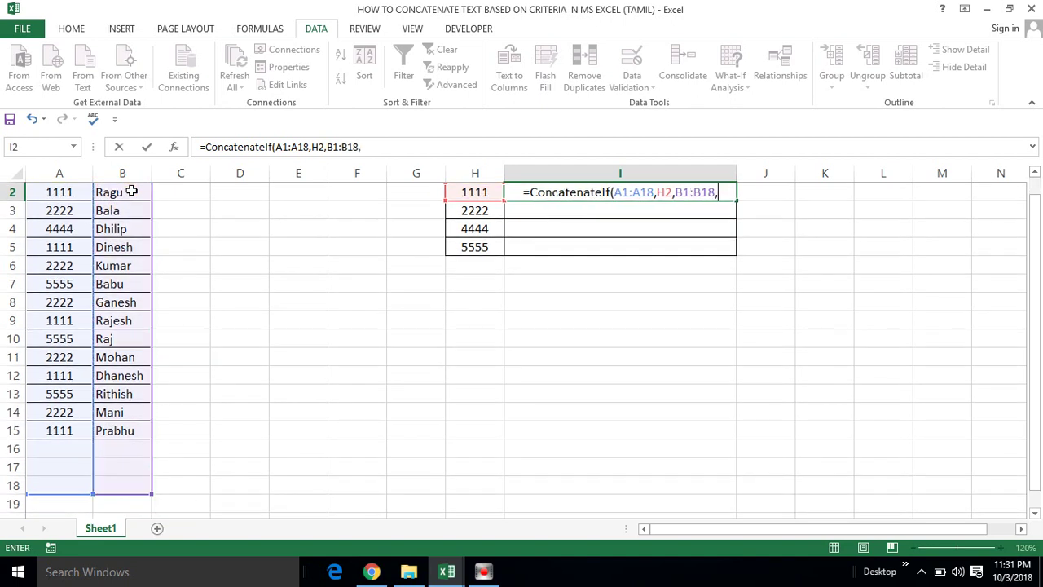
text(")
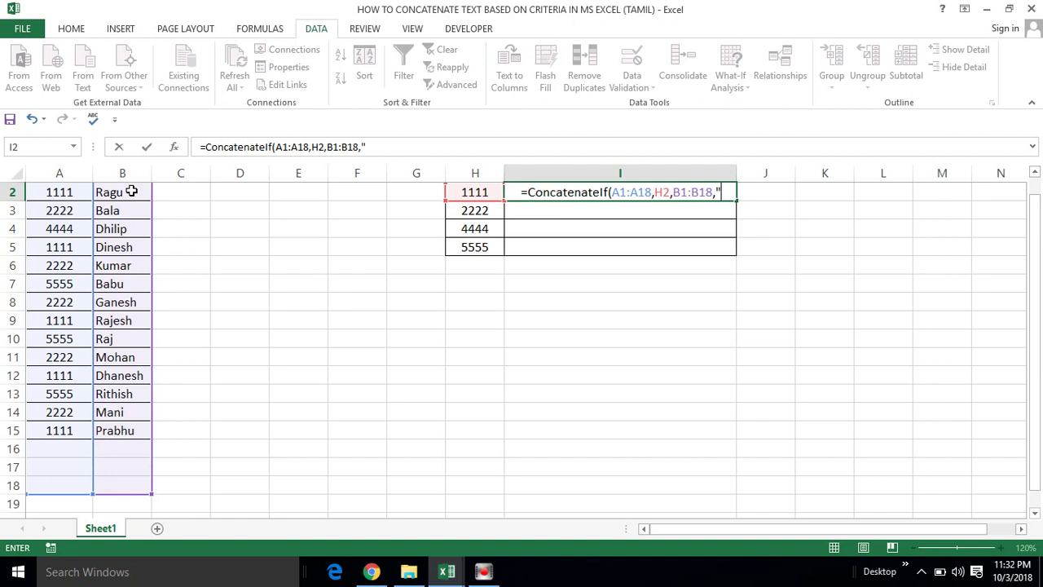
text(, ")
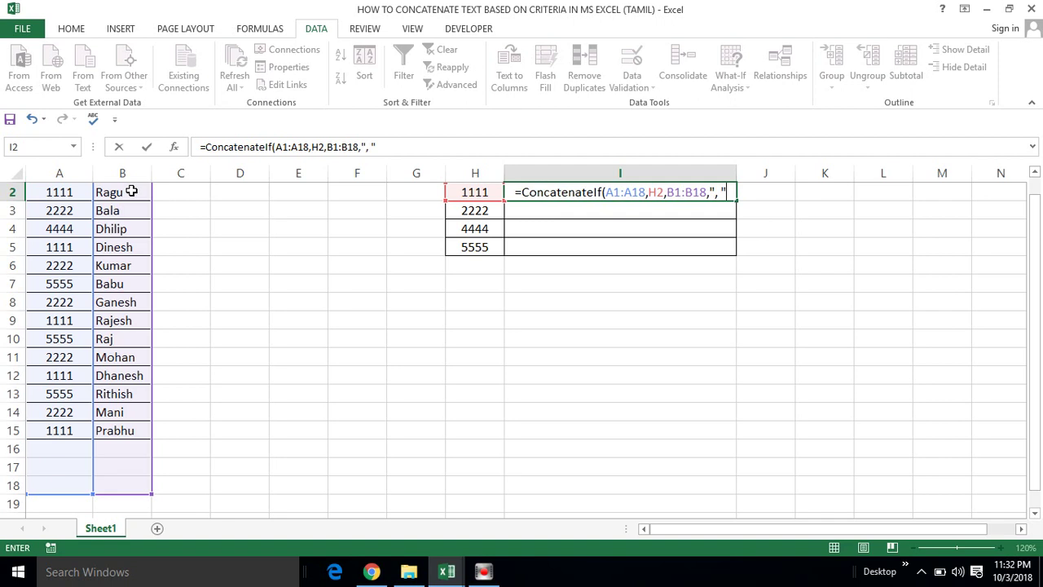
text())
key(Return)
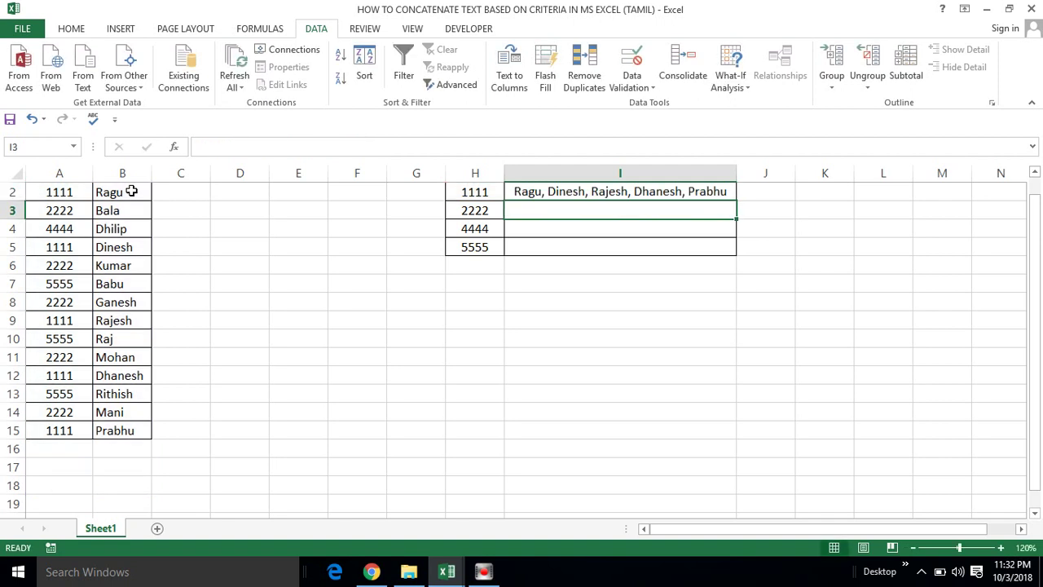
- Fill the ConcatenateIf formula down through I2:I5 and check I3's formula
key(Up)
key(shift+Down)
key(shift+Down)
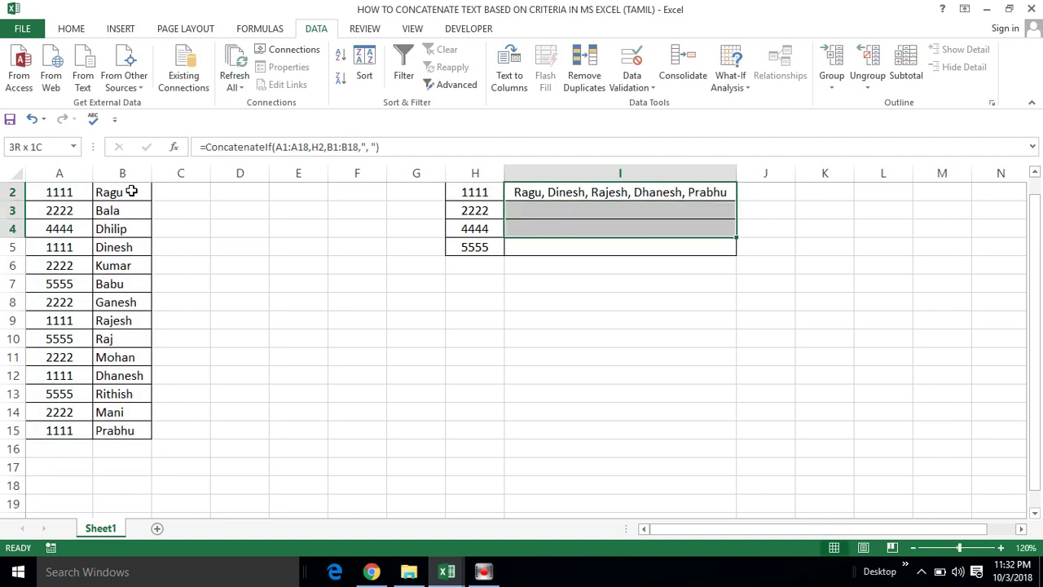
key(shift+Down)
key(ctrl+d)
key(Up)
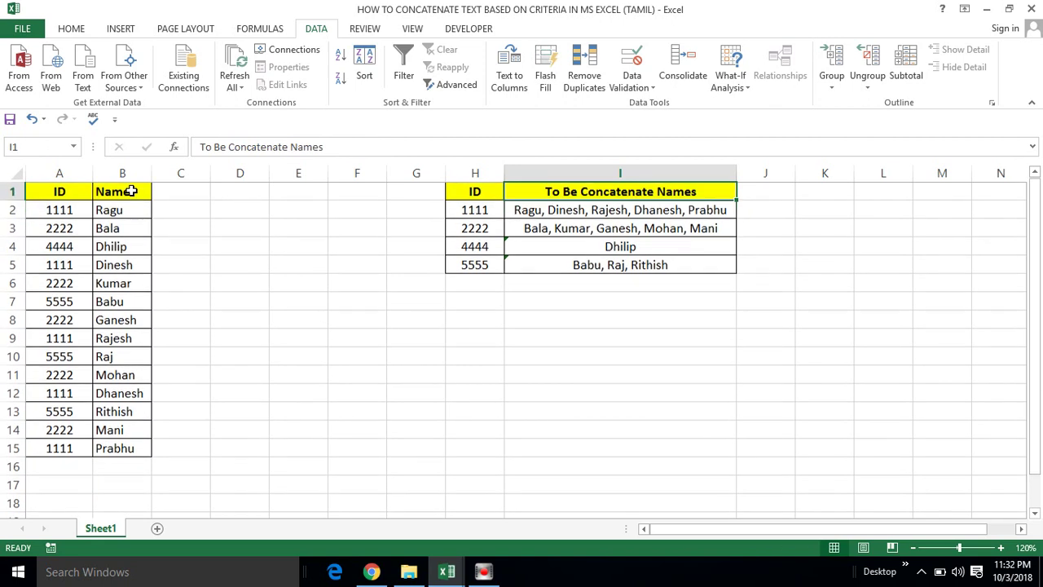
key(Down)
key(Down)
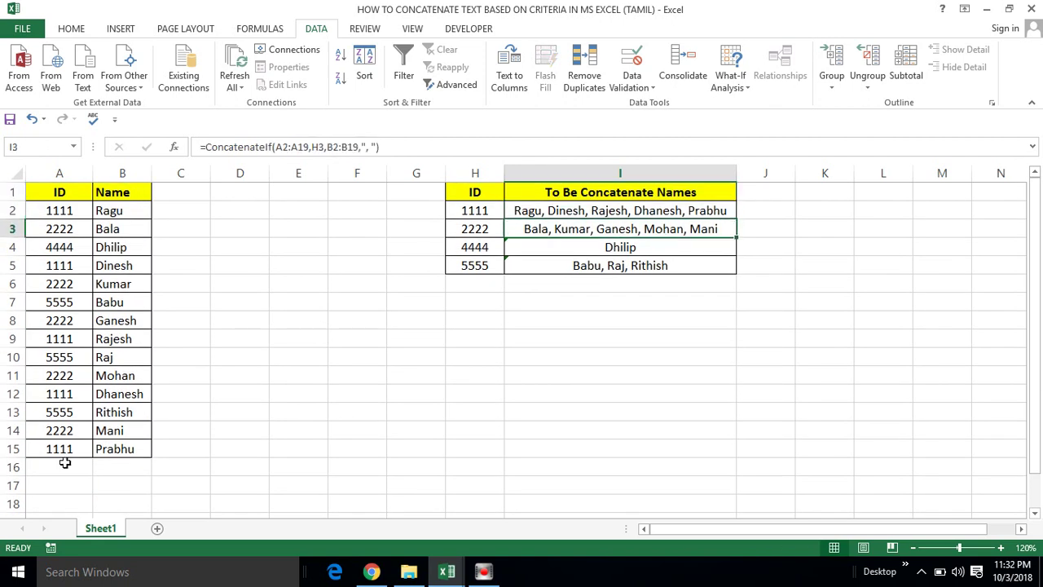
- Add a new record in row 16 with ID 4444 and name Ram
click(54, 466)
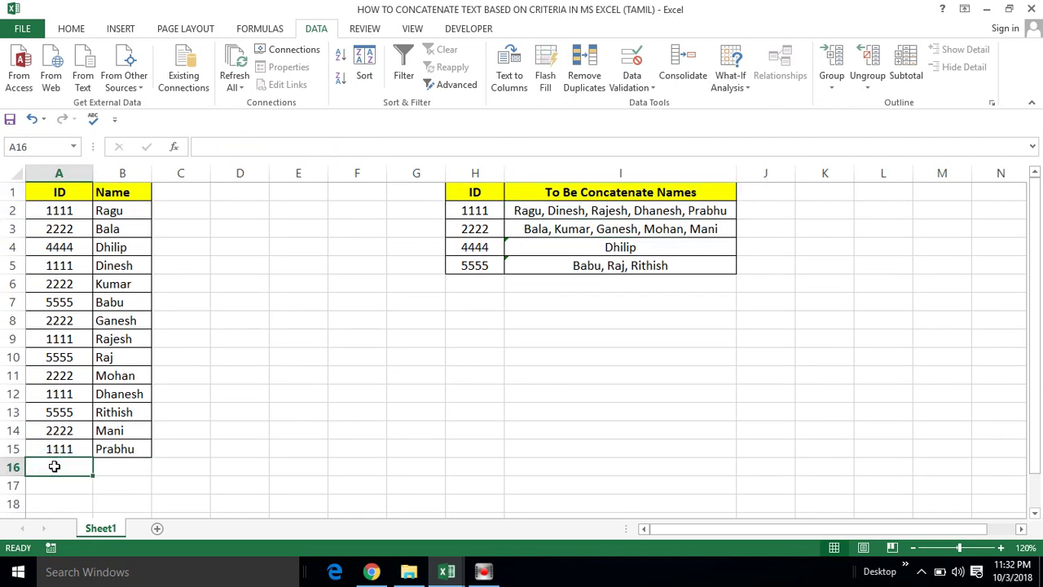
text(444)
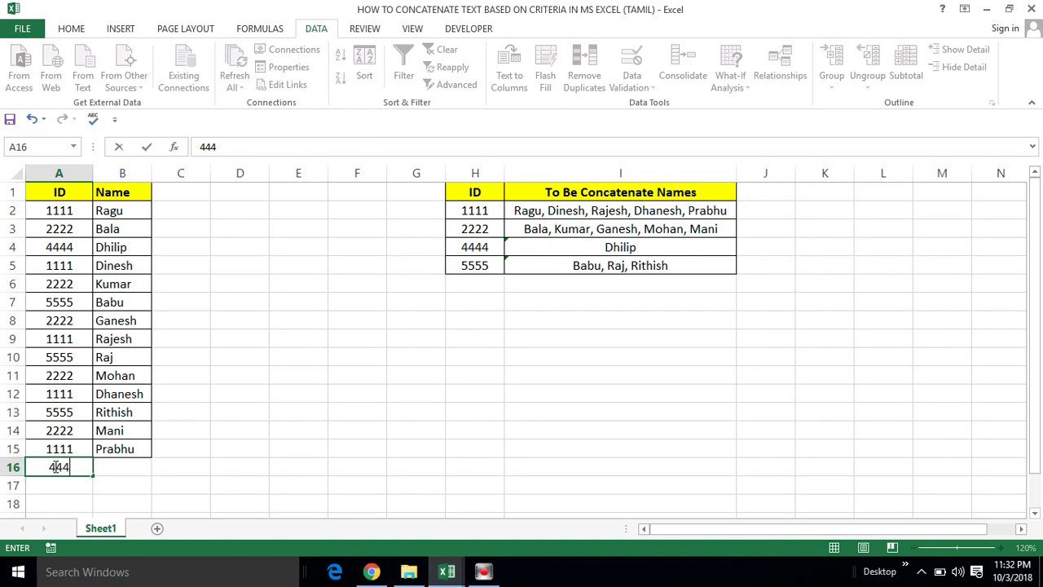
text(4)
key(Return)
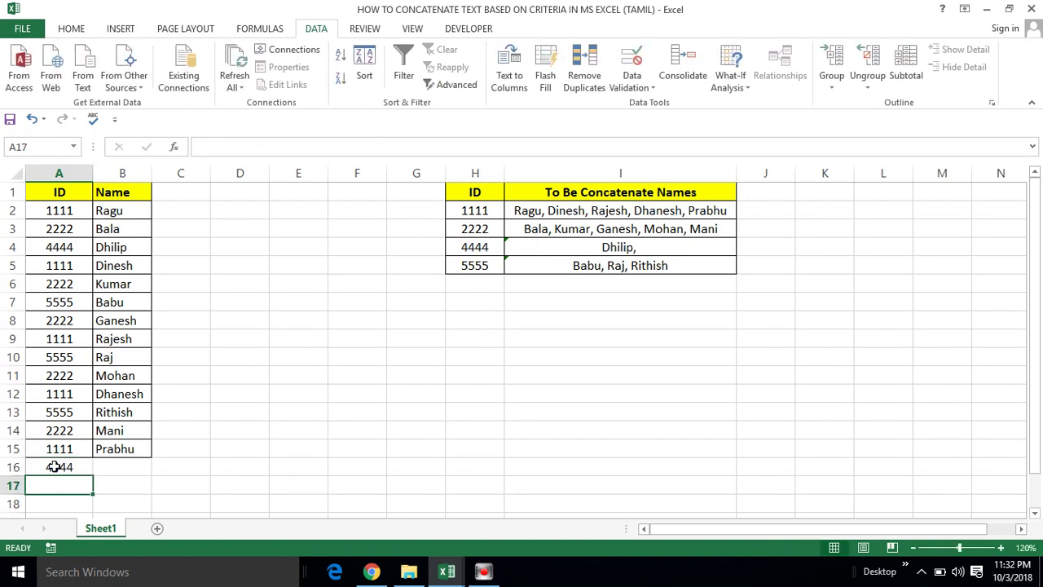
click(54, 466)
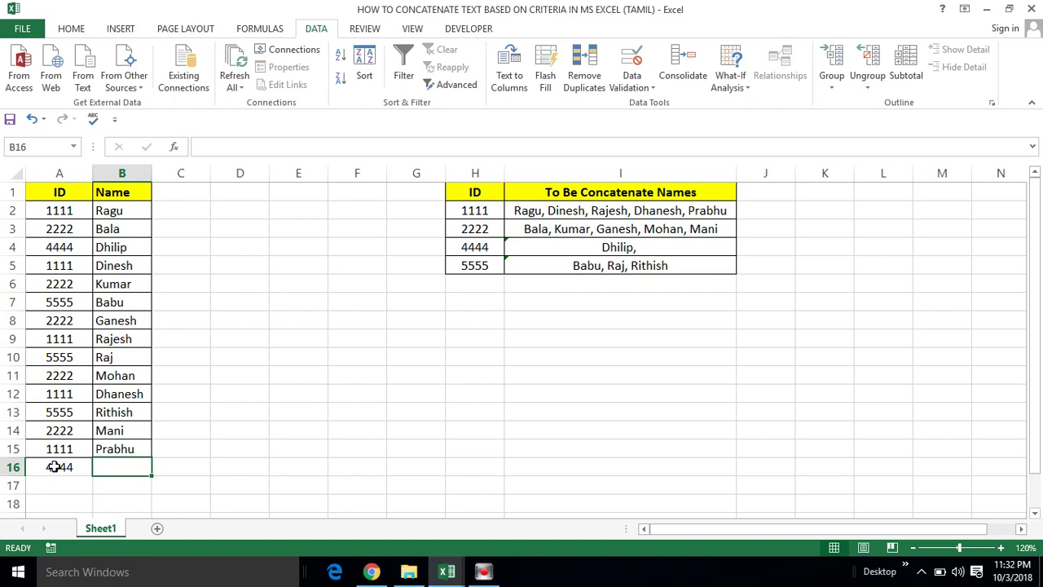
text(Ram)
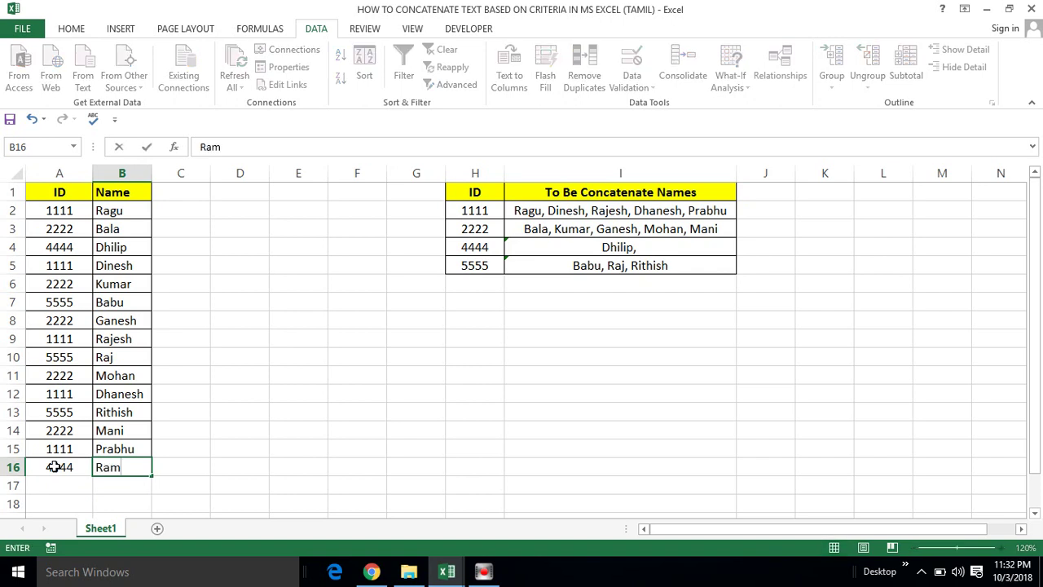
key(Return)
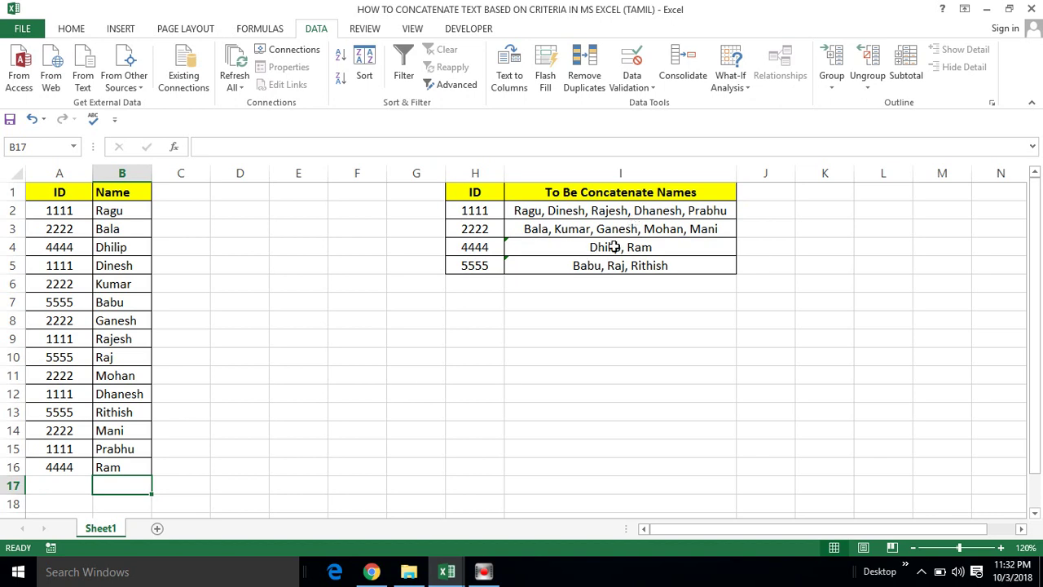
- Check I4's updated names, then add row 17 with ID 4444 and name Kumareshan
click(613, 247)
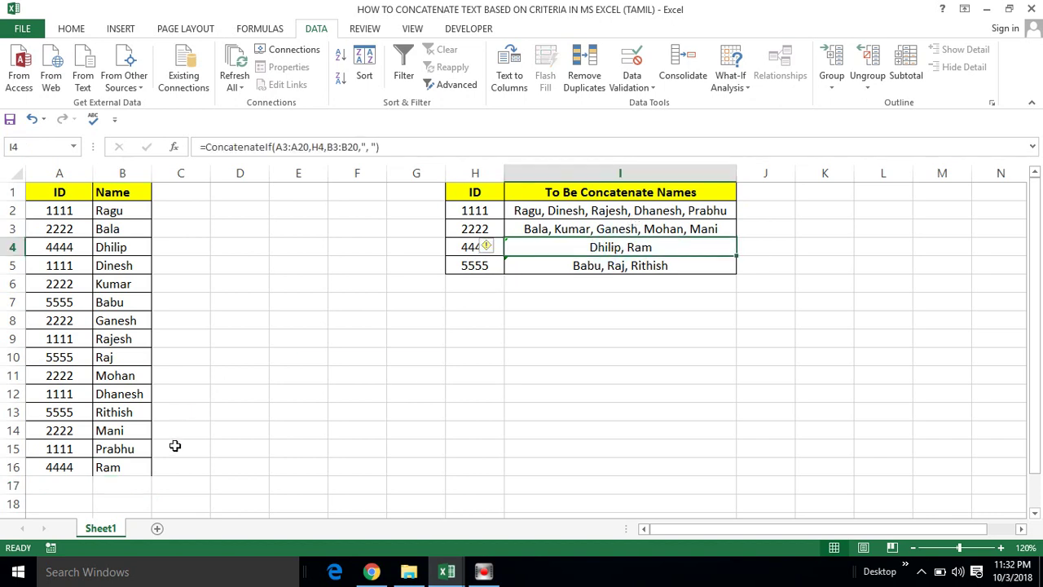
click(53, 482)
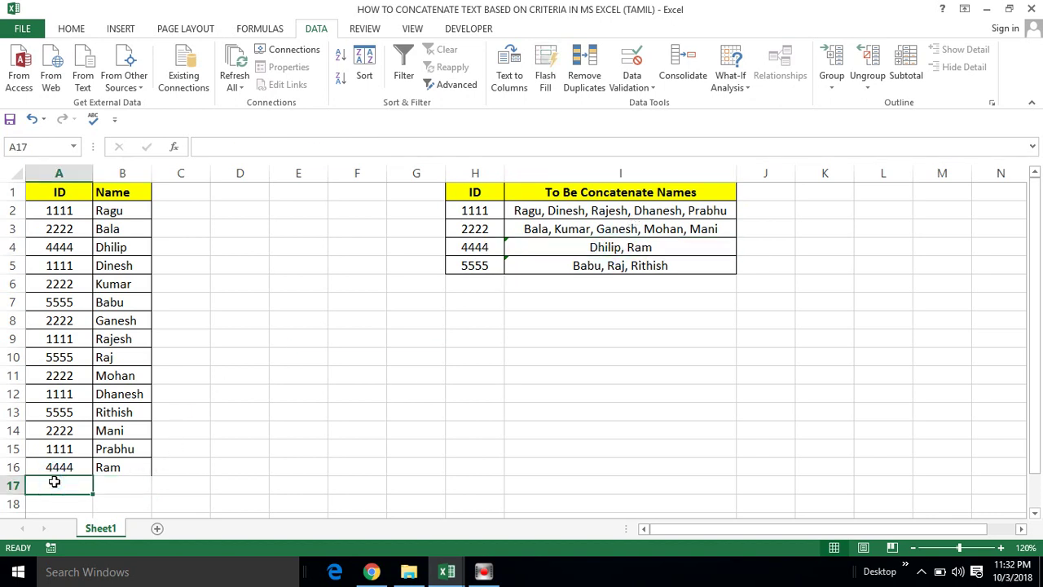
key(ctrl+d)
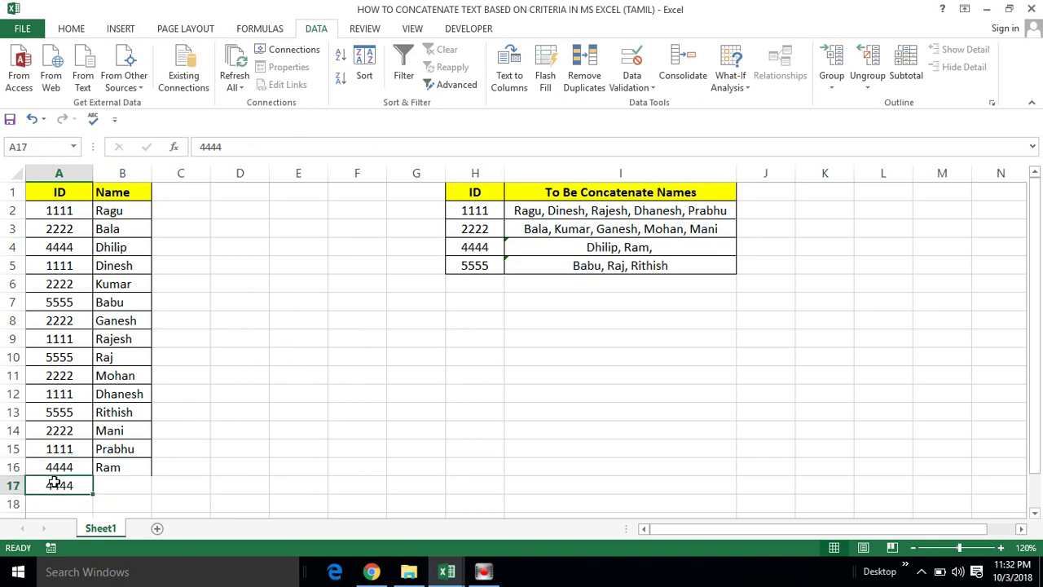
key(Tab)
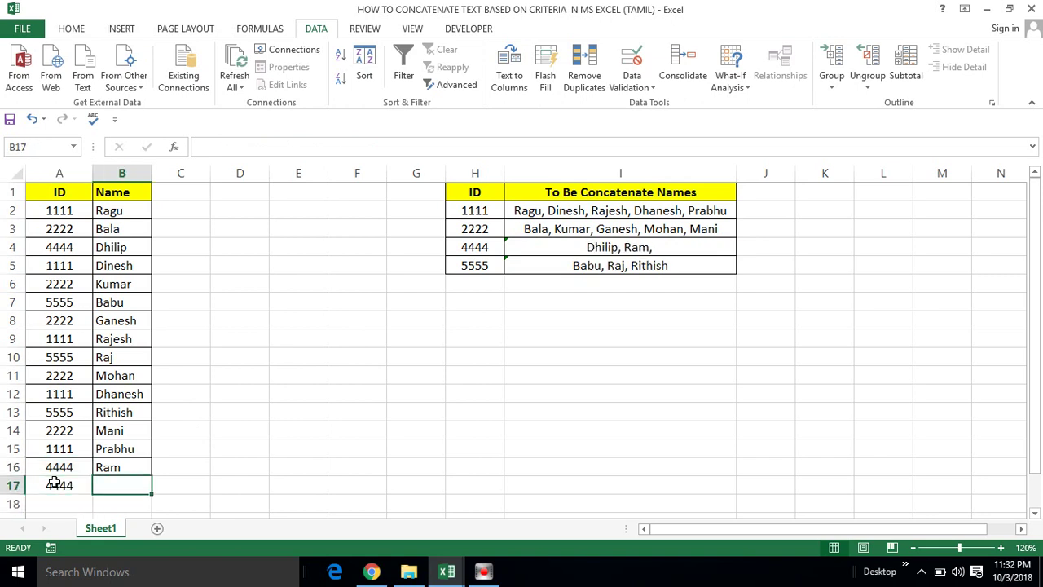
text(Kumareshan)
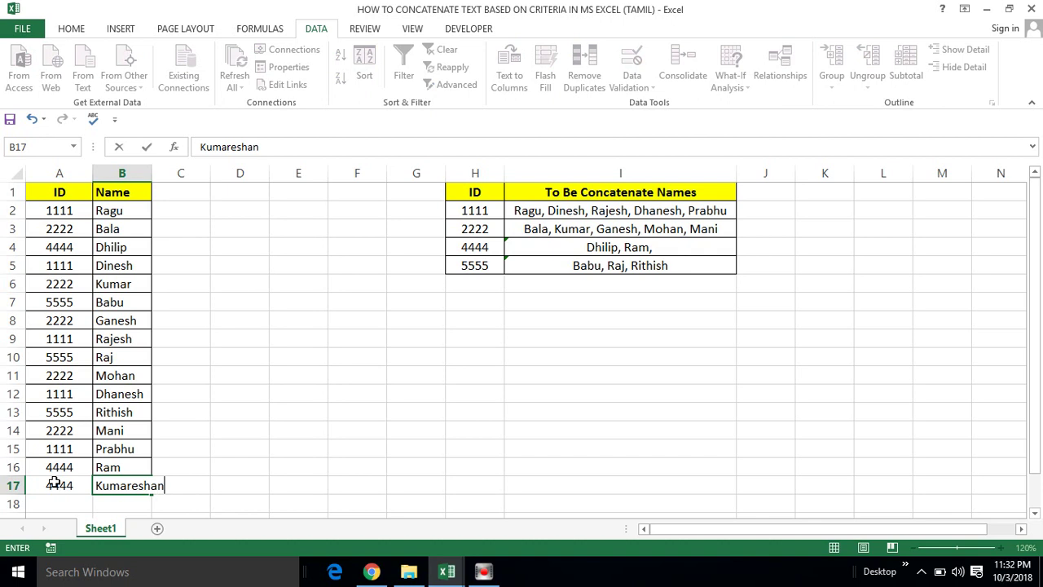
key(Return)
- Select the ID/names results table in columns H:I to review the updated lists
key(Up)
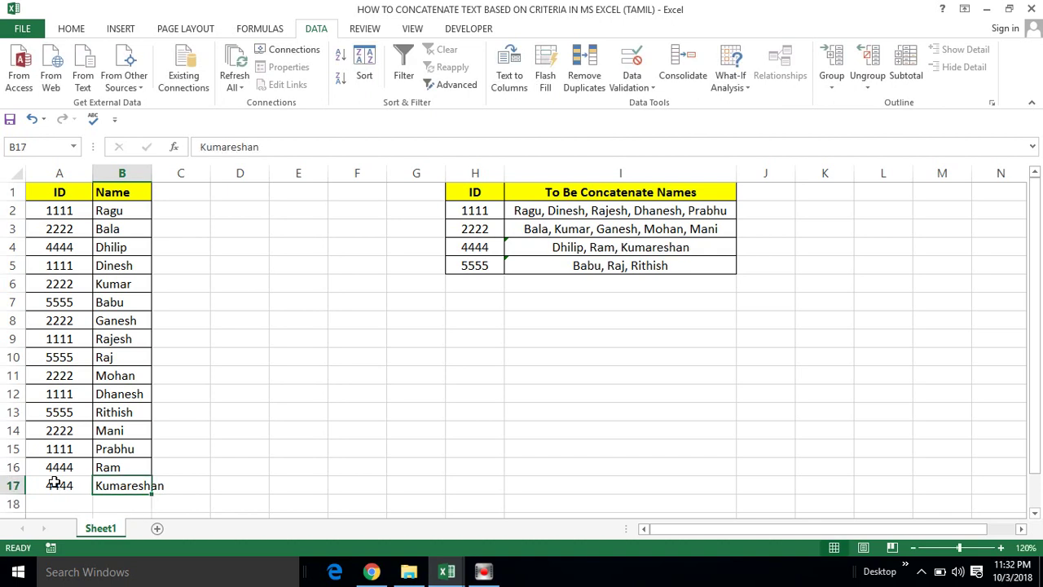
key(Right)
key(Right)
key(Right)
key(Right)
key(Right)
key(Right)
key(ctrl+Up)
key(ctrl+Up)
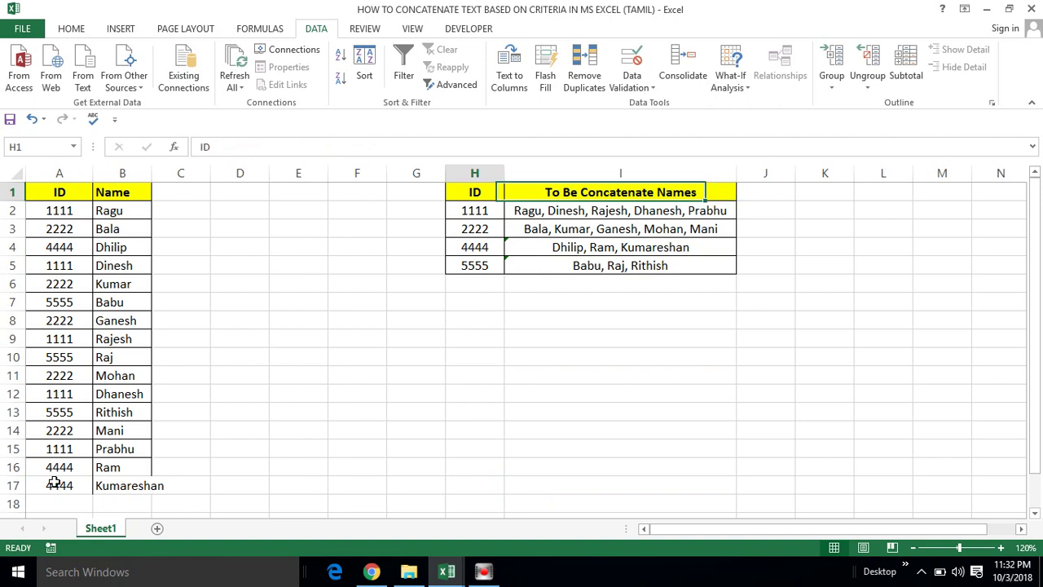
key(Left)
key(shift+Right)
key(shift+Right)
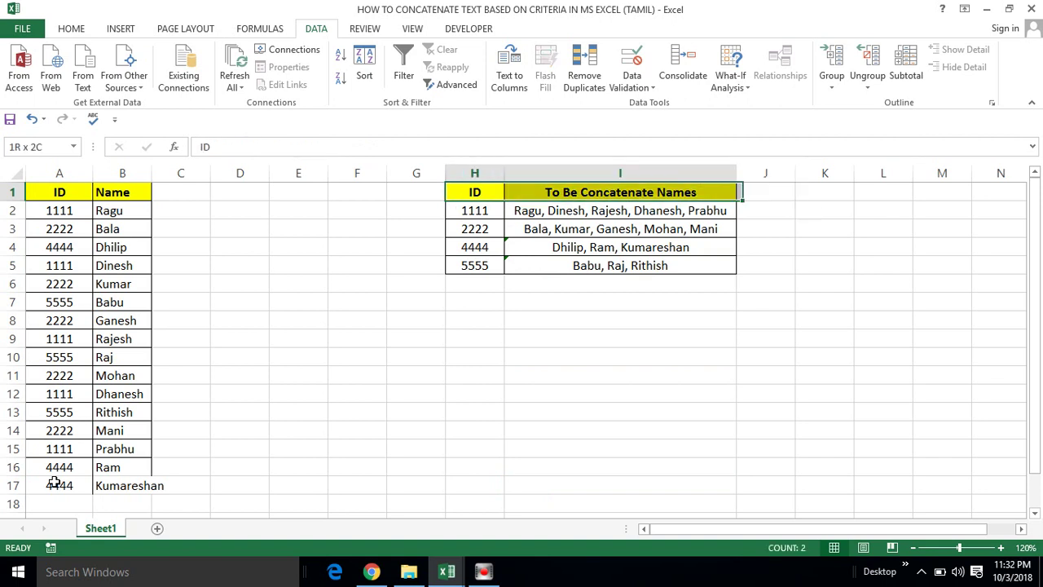
key(shift+Left)
key(ctrl+shift+Down)
- Autofit column B to fit Kumareshan, then bring up the VBA editor
key(ctrl+Left)
key(ctrl+Left)
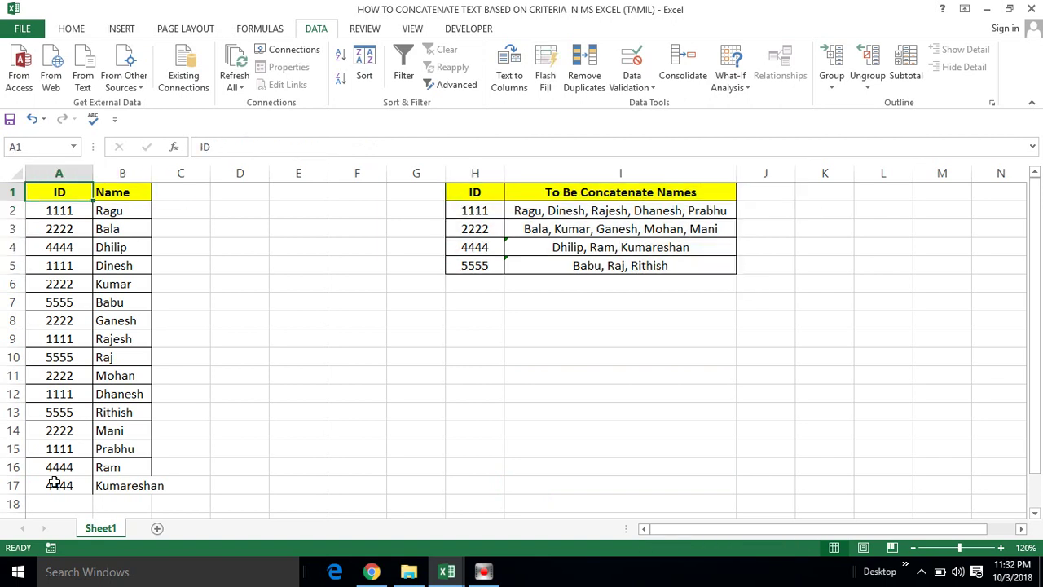
key(Right)
key(Left)
key(shift+Right)
key(ctrl+shift+Down)
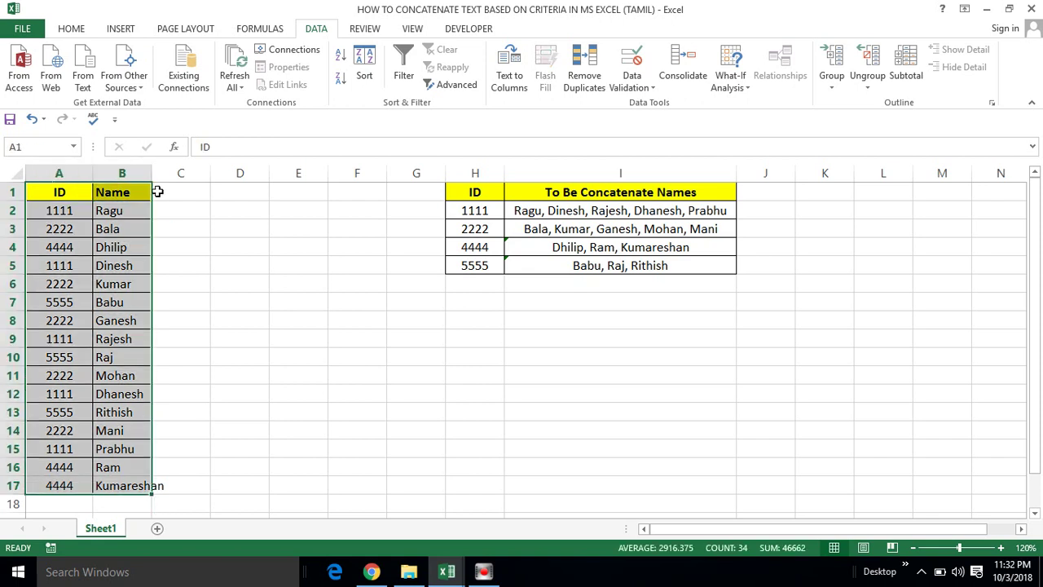
double_click(153, 177)
click(106, 302)
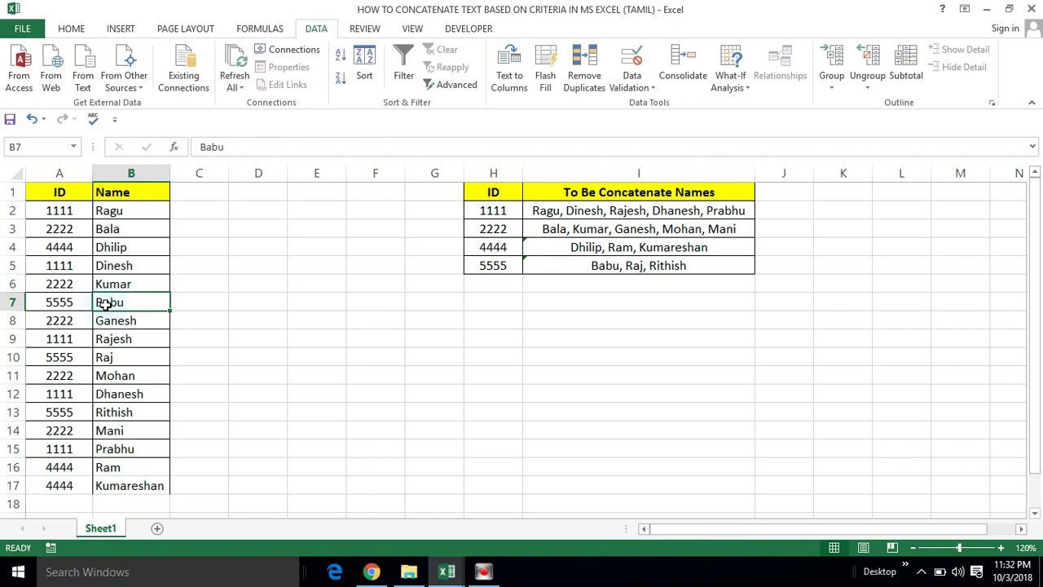
key(alt+F11)
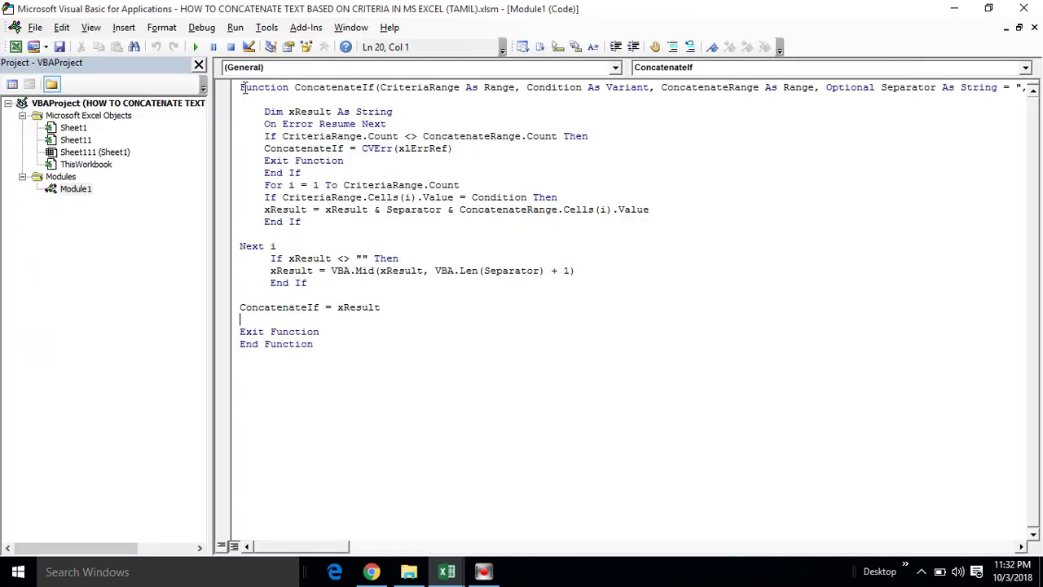
- Review the ConcatenateIf code in Module1, then return to Excel and select cell F9
drag(241, 88, 320, 344)
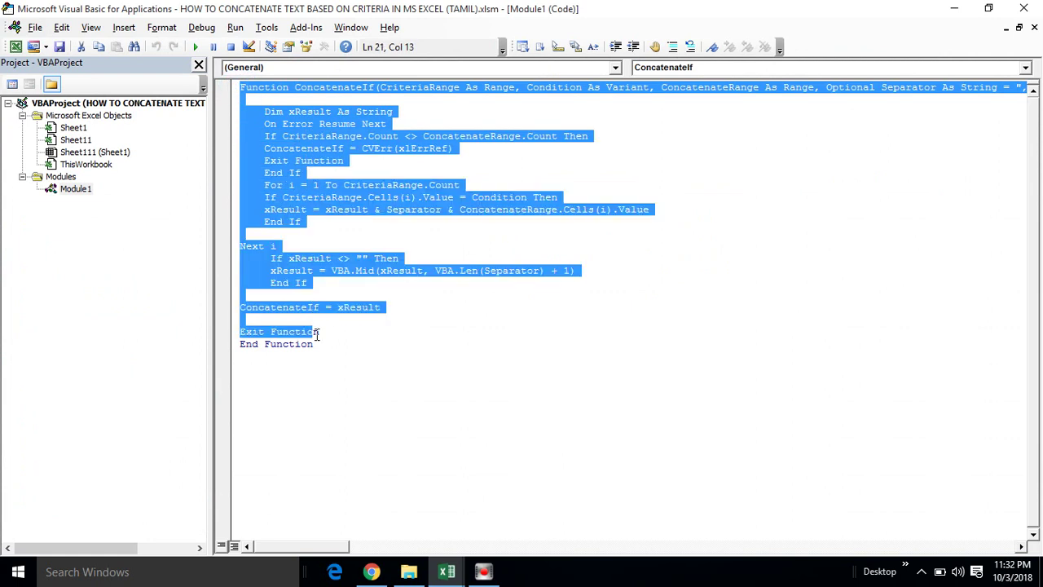
click(319, 209)
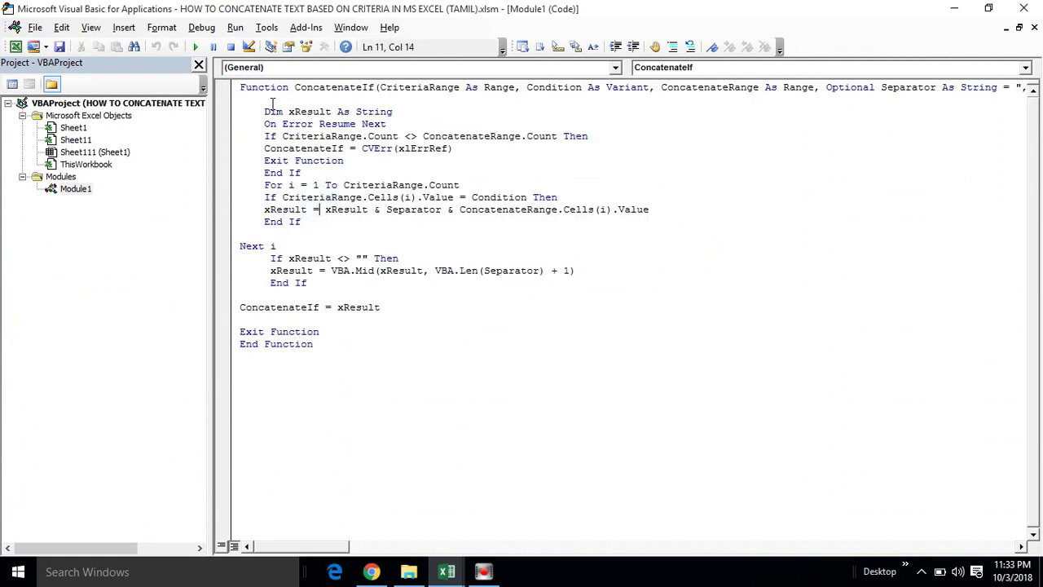
drag(241, 88, 318, 346)
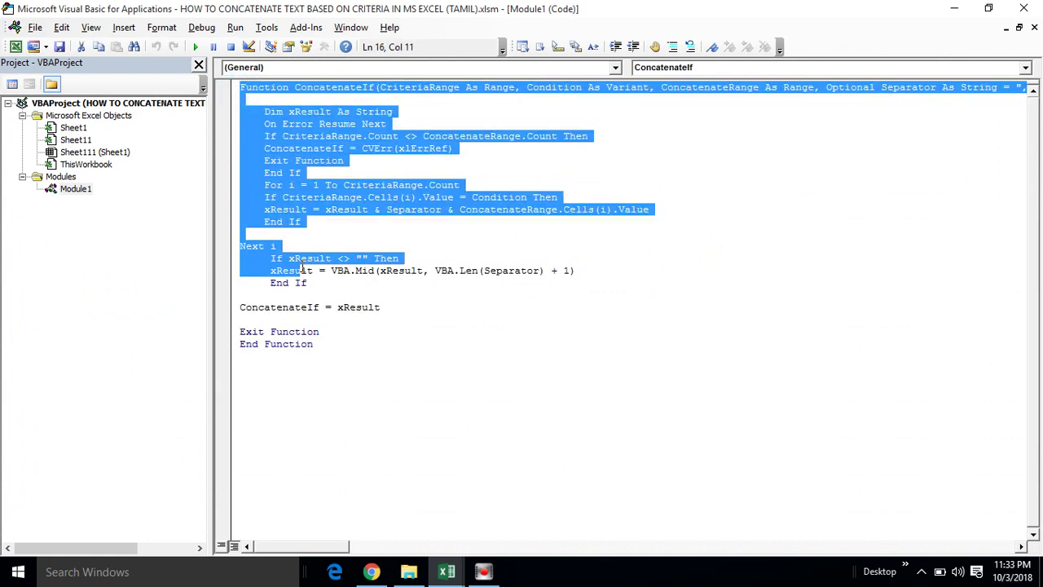
click(320, 348)
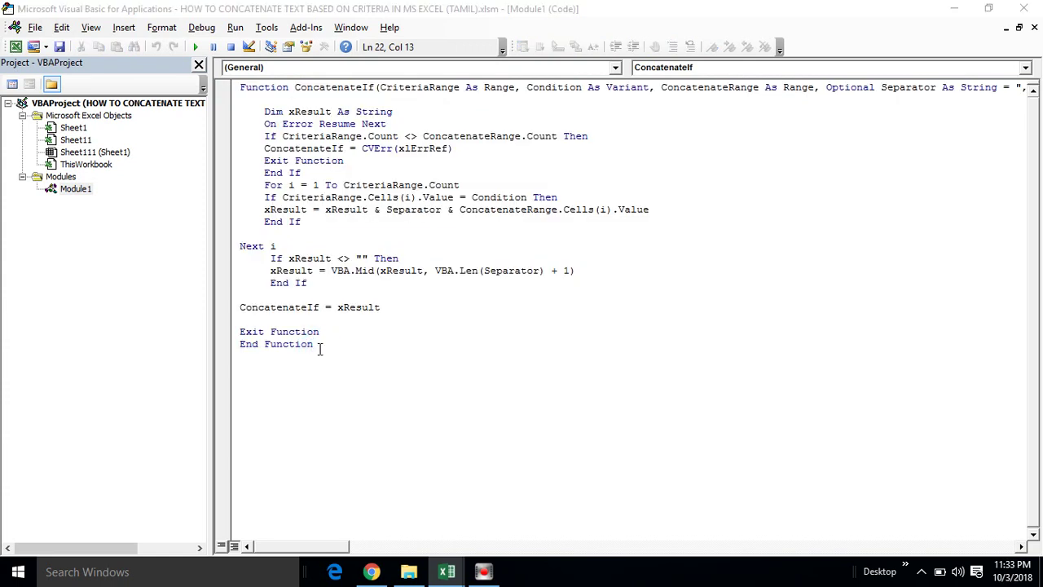
key(alt+F11)
click(367, 338)
- Start a trial =ConcatenateIf entry in F9 from the autocomplete list
text(=)
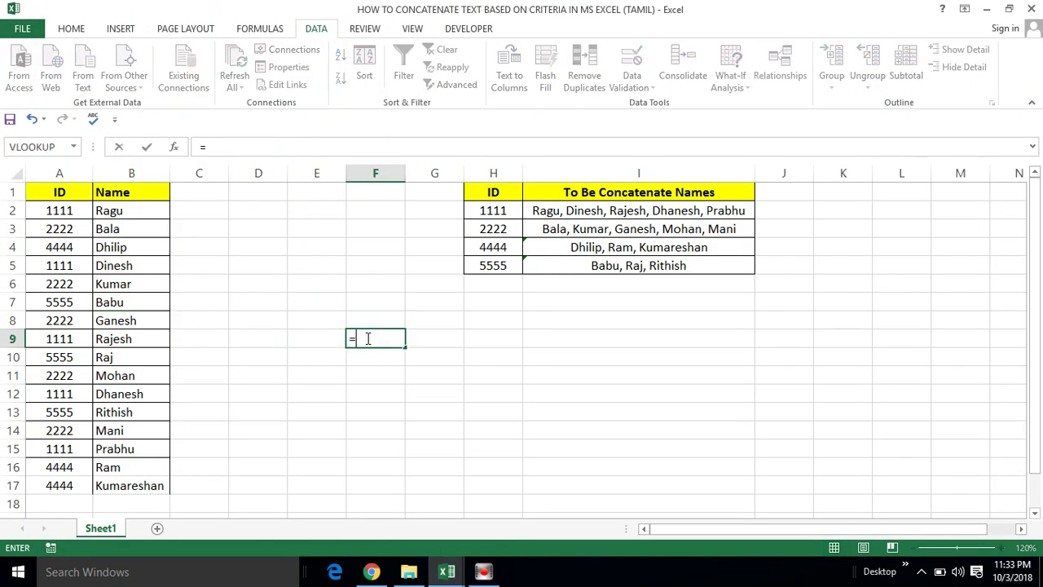
text(conc)
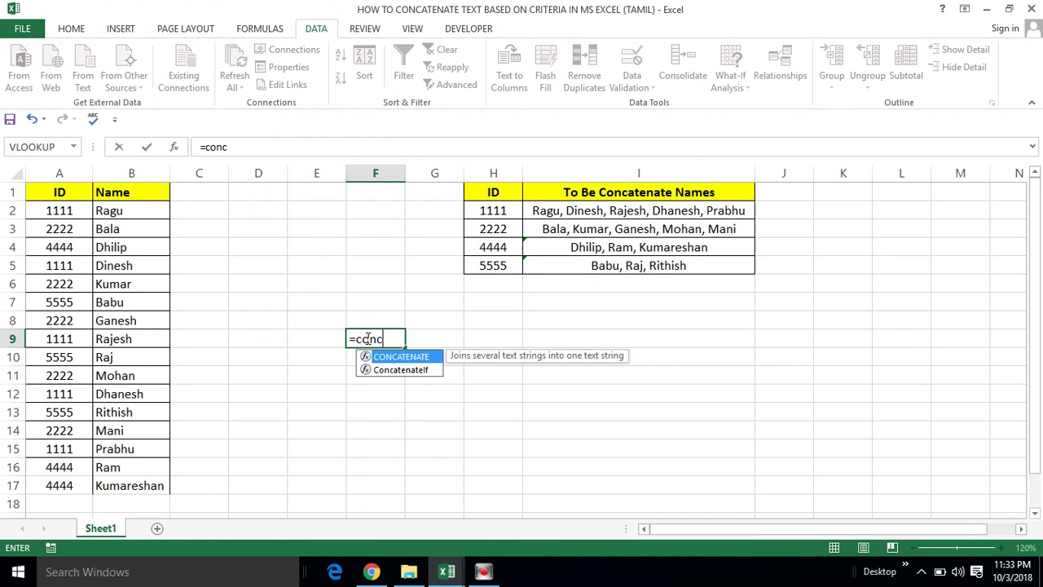
key(Down)
key(Up)
key(Down)
key(Up)
key(Down)
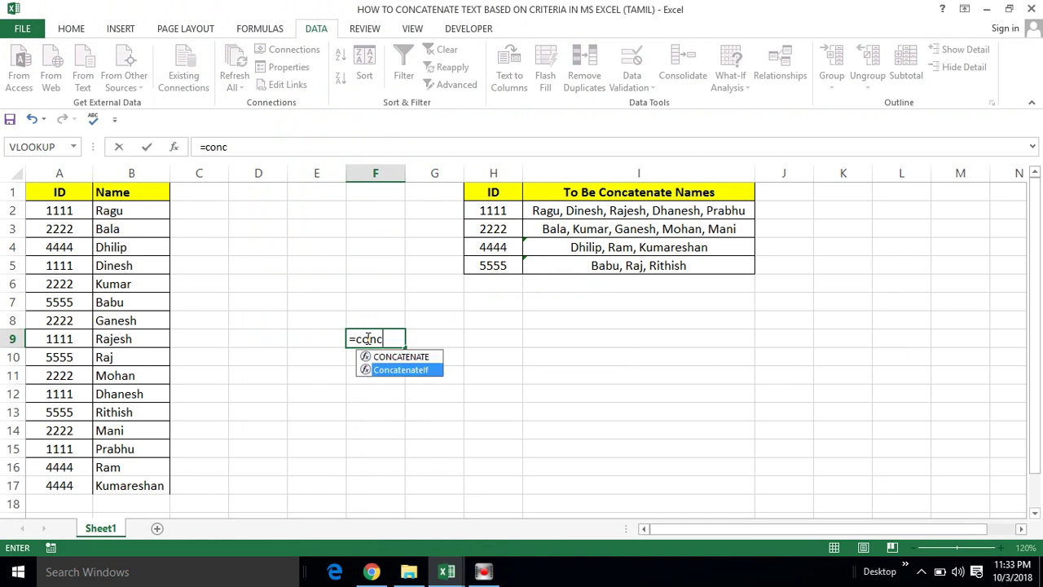
key(Escape)
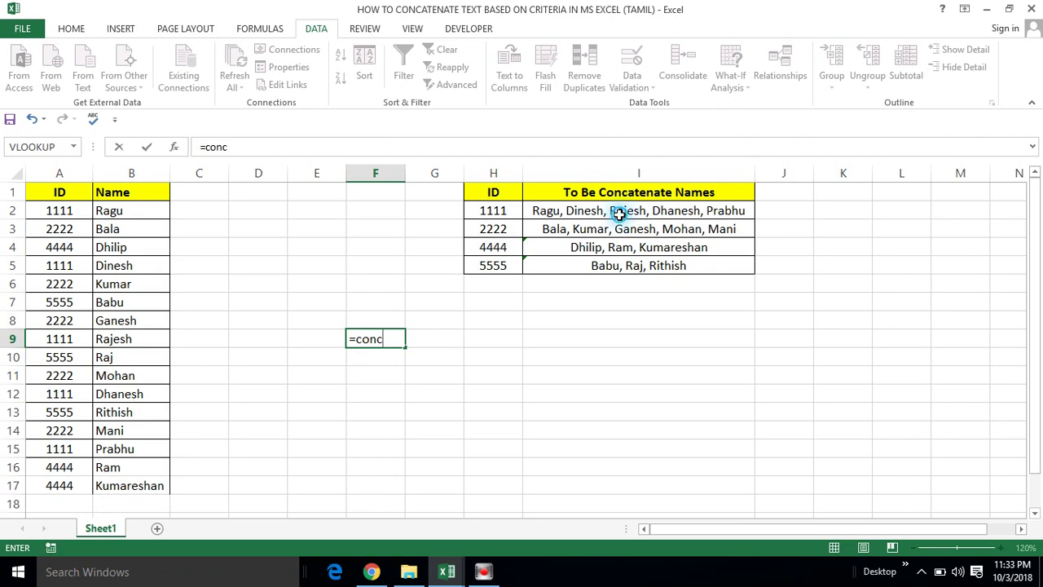
- Review the names results in I2:I5 and the ID column
click(619, 212)
key(ctrl+shift+Down)
key(ctrl+Up)
key(Left)
key(ctrl+Left)
key(ctrl+Left)
key(Down)
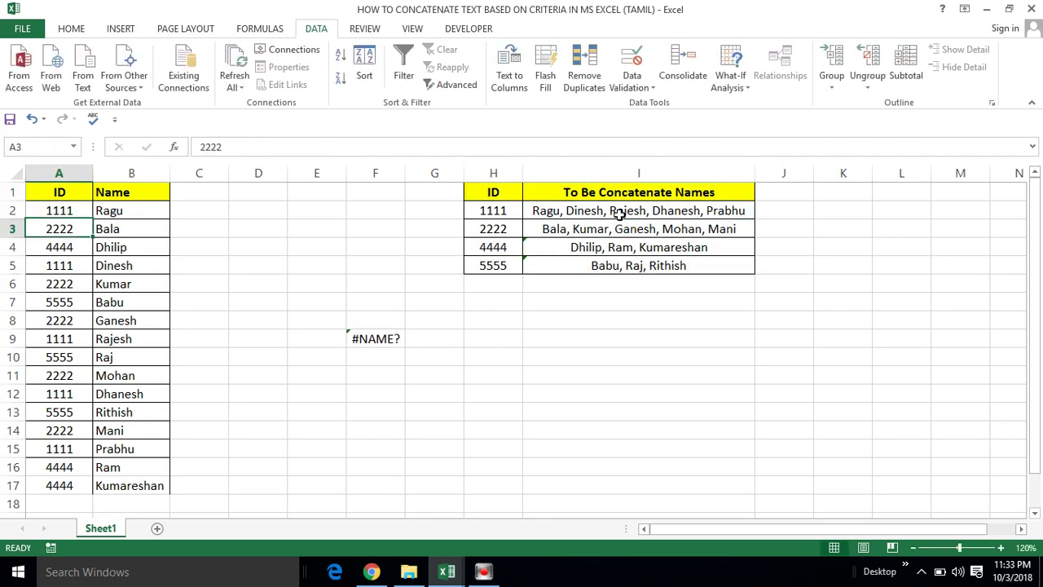
key(Down)
key(Down)
key(ctrl+Up)
- Clear the #NAME? entry from cell F9
key(Right)
key(Left)
key(Right)
key(Right)
key(Right)
key(Right)
key(Right)
key(Right)
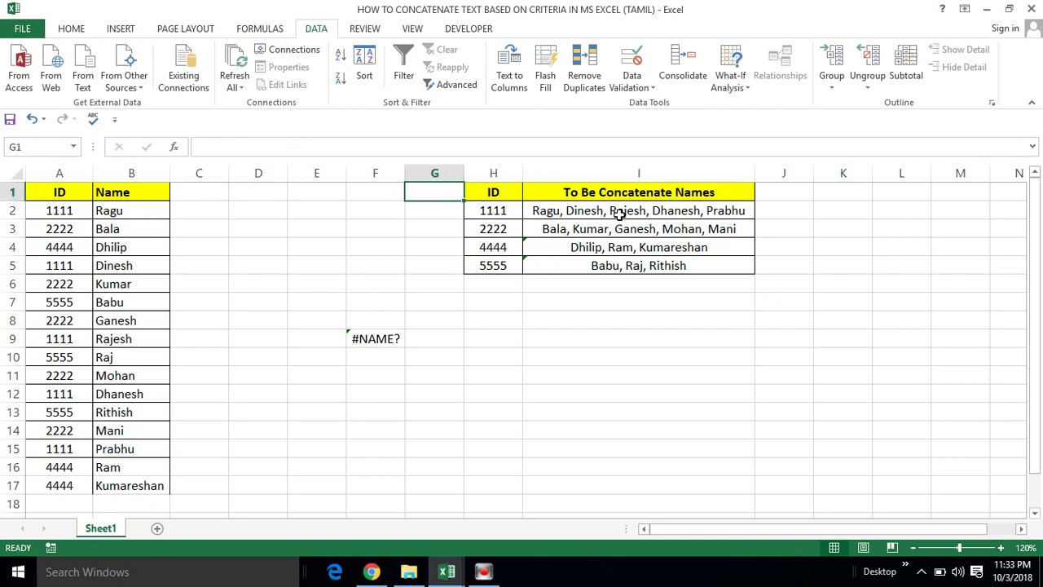
key(Left)
key(ctrl+Down)
key(Delete)
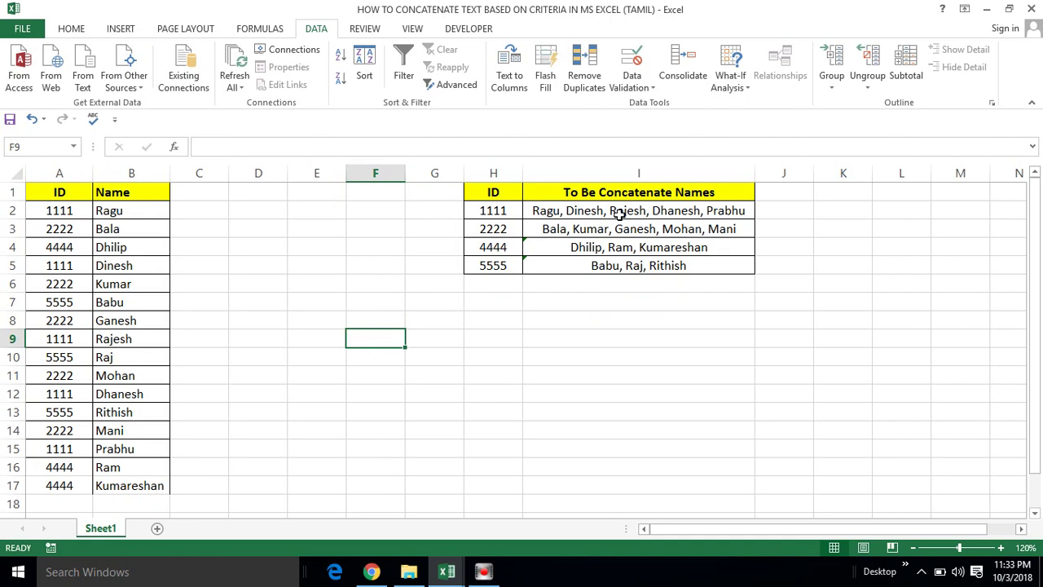
- Save the workbook, accepting the personal-information warning
key(ctrl+Up)
key(Home)
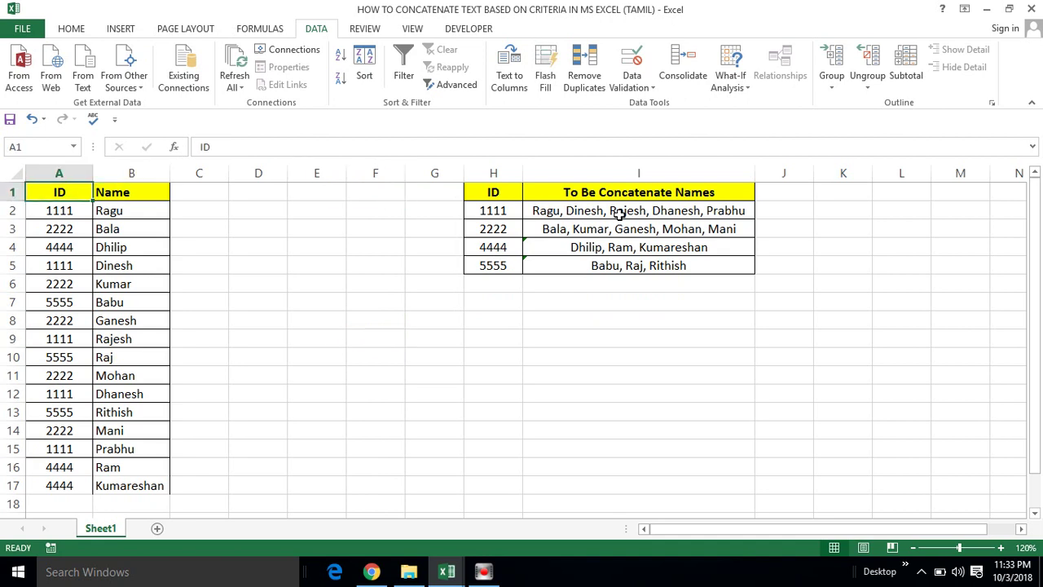
key(ctrl+s)
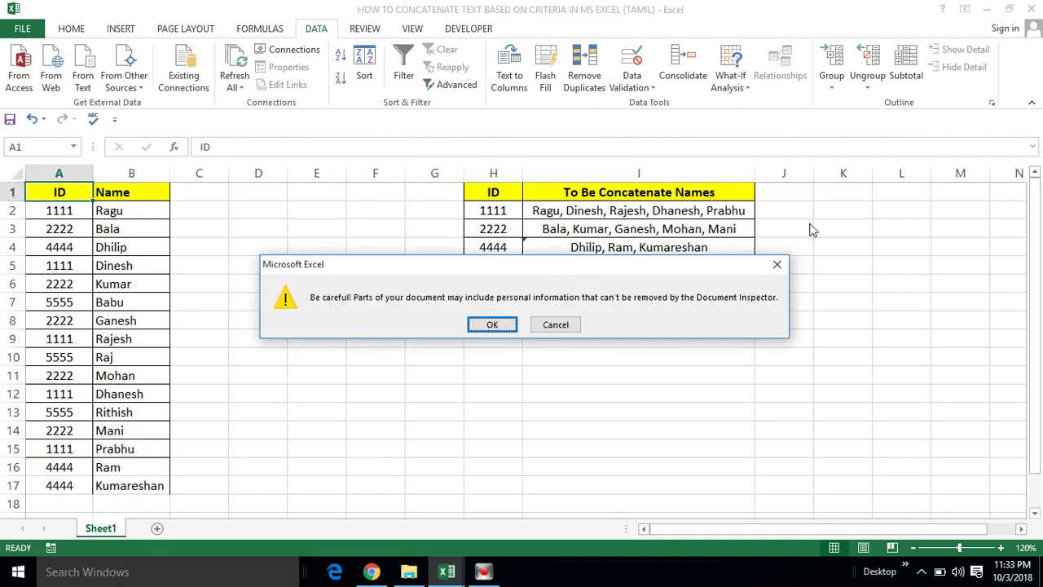
click(510, 323)
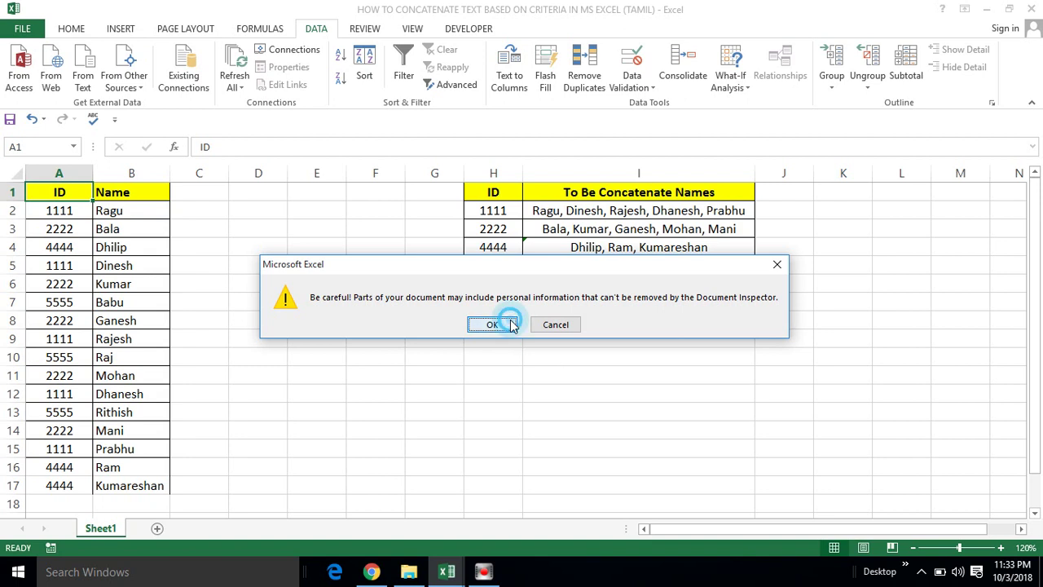